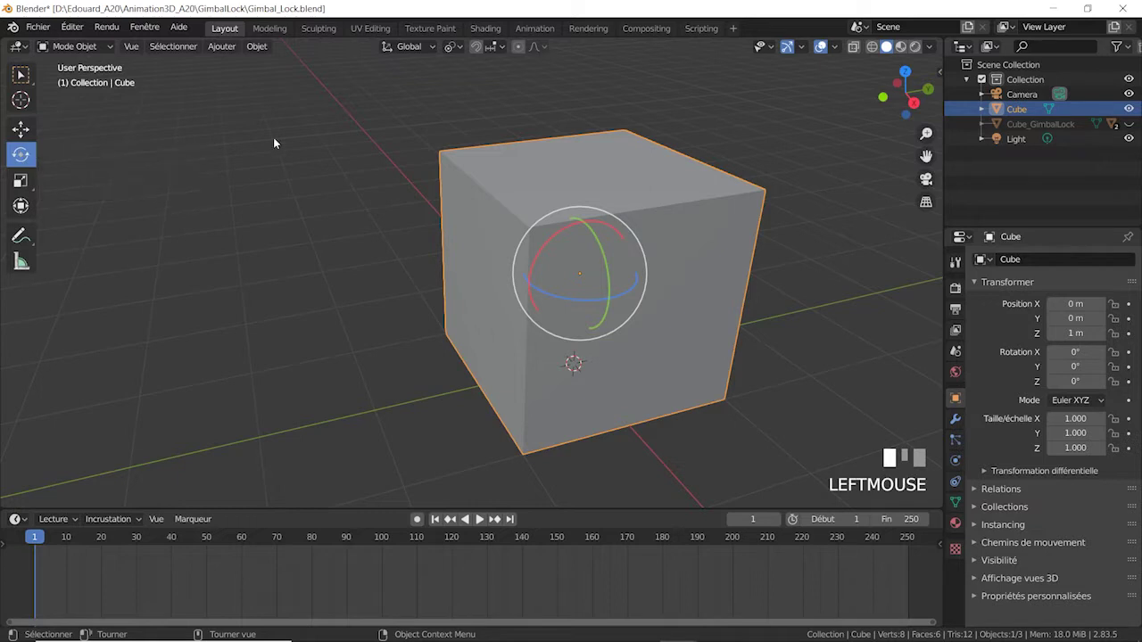
# Try the Local transform orientation, return to Global, and set the transform pivot point to Élément actif
pyautogui.click(425, 47)
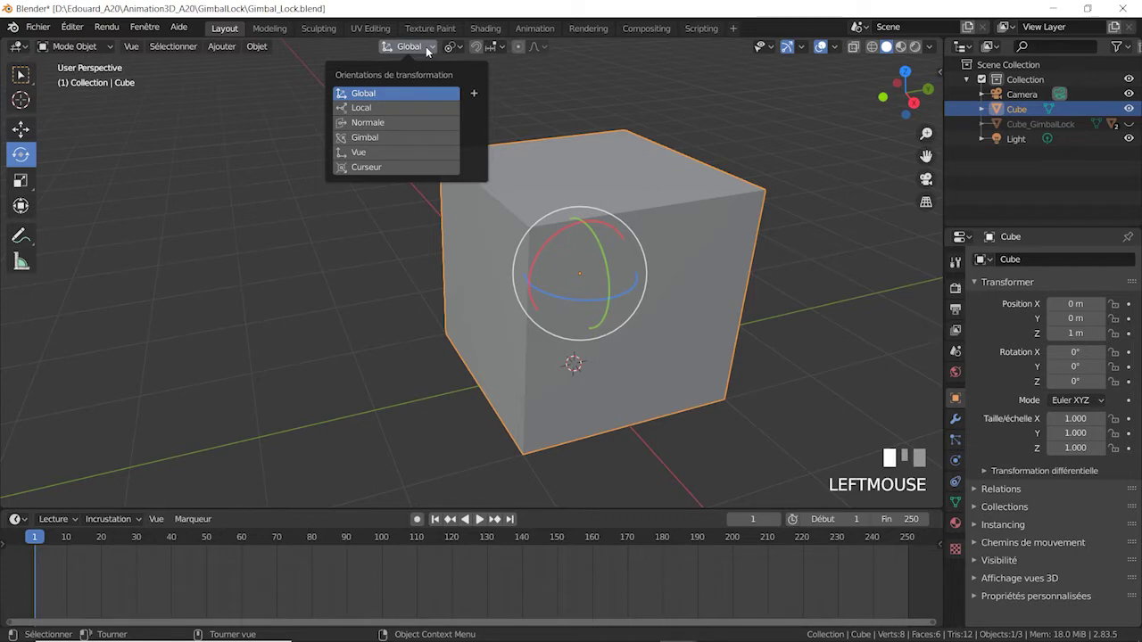
pyautogui.click(397, 105)
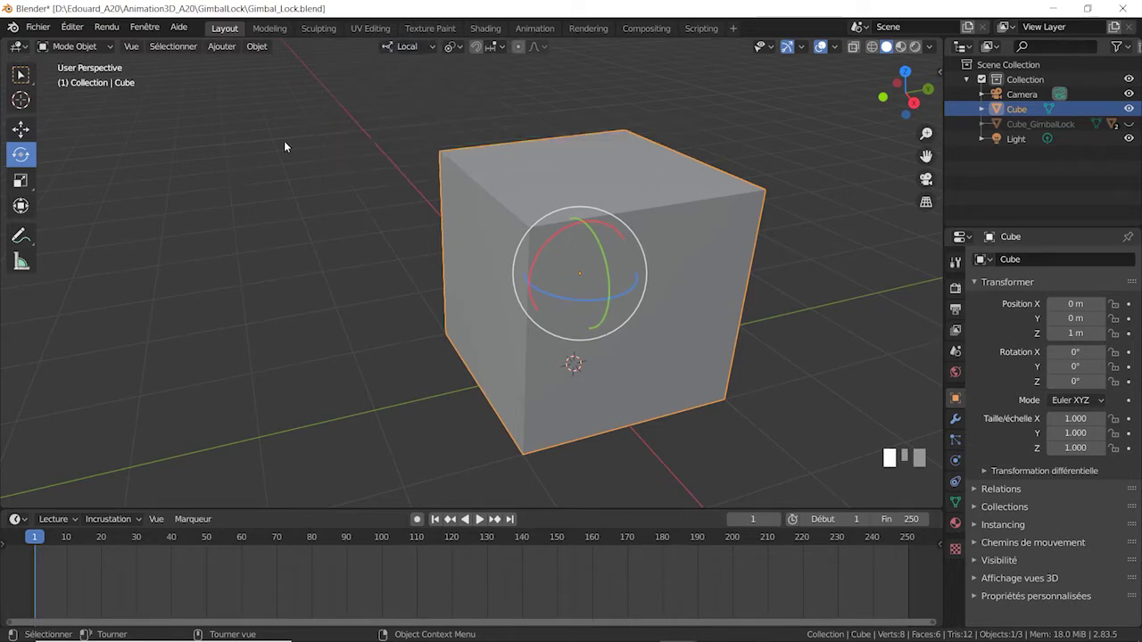
pyautogui.click(410, 51)
pyautogui.click(386, 92)
pyautogui.click(461, 48)
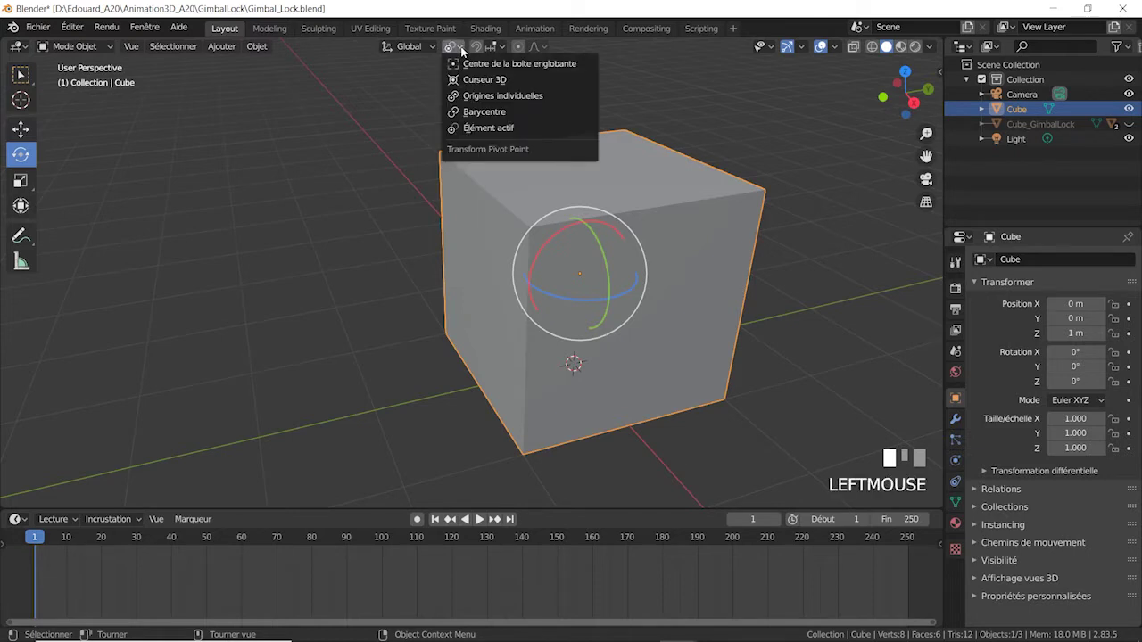
pyautogui.click(507, 128)
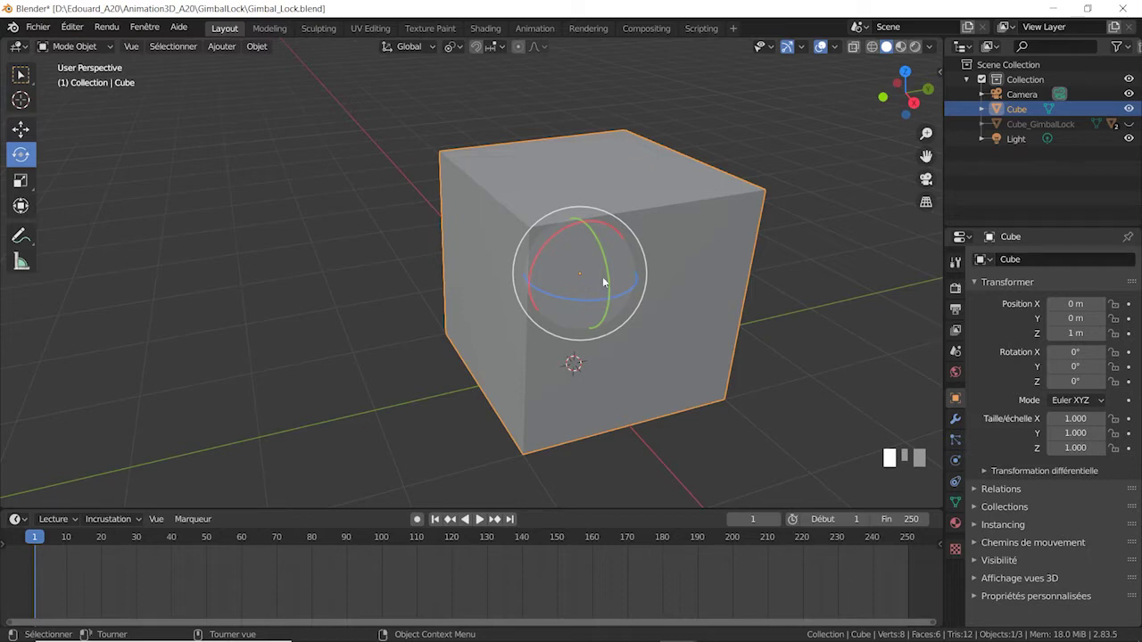
# Rotate the cube to about 44.9° on Y and 63.4° on Z, and set the transform orientation to Local
pyautogui.moveTo(597, 247); pyautogui.dragTo(595, 303)
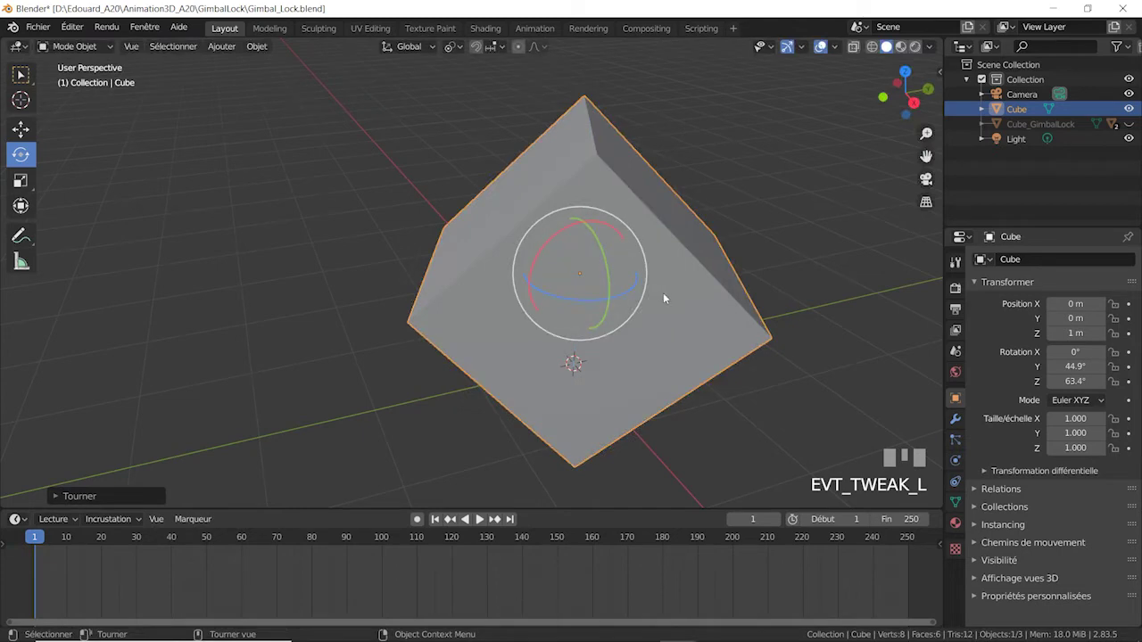
pyautogui.keyDown('shift'); pyautogui.moveTo(663, 293); pyautogui.dragTo(607, 289, button='middle'); pyautogui.keyUp('shift')
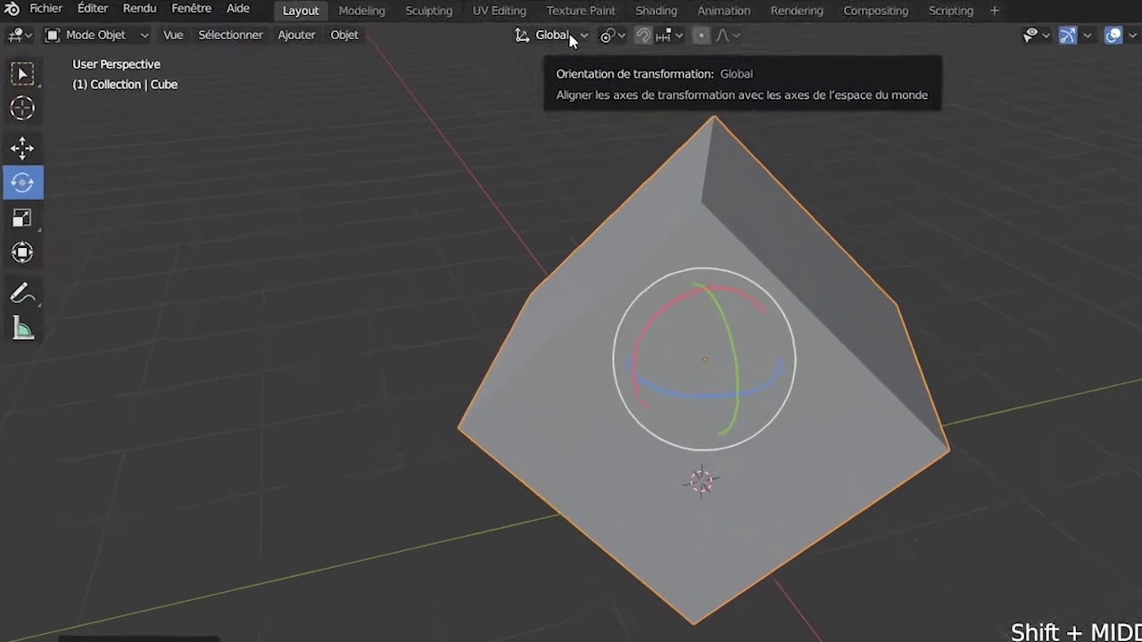
pyautogui.click(421, 45)
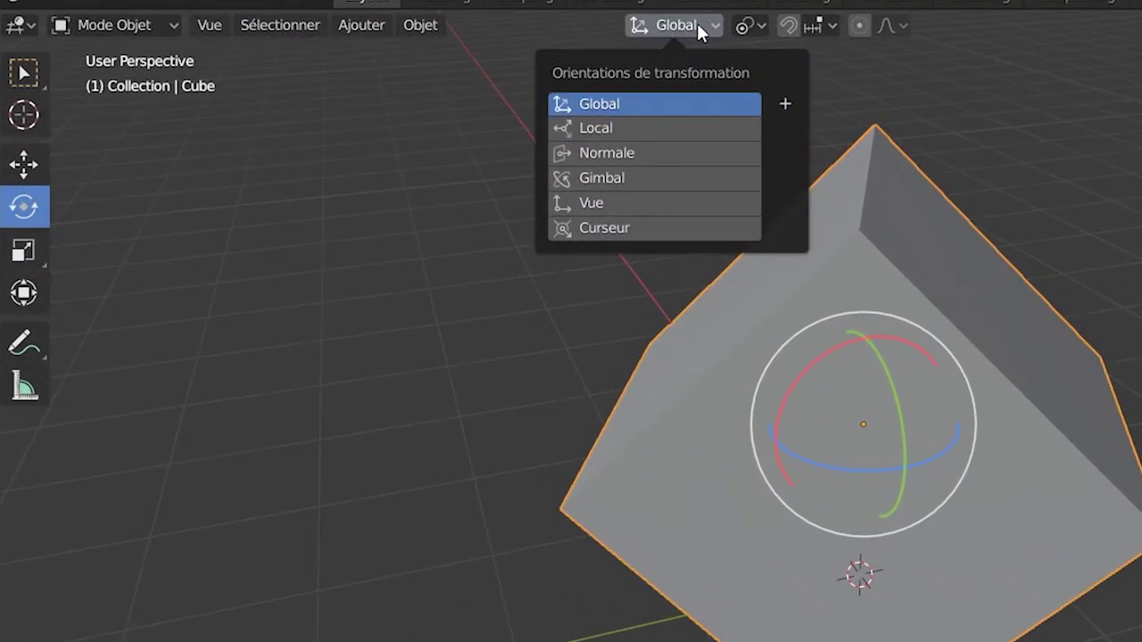
pyautogui.click(660, 134)
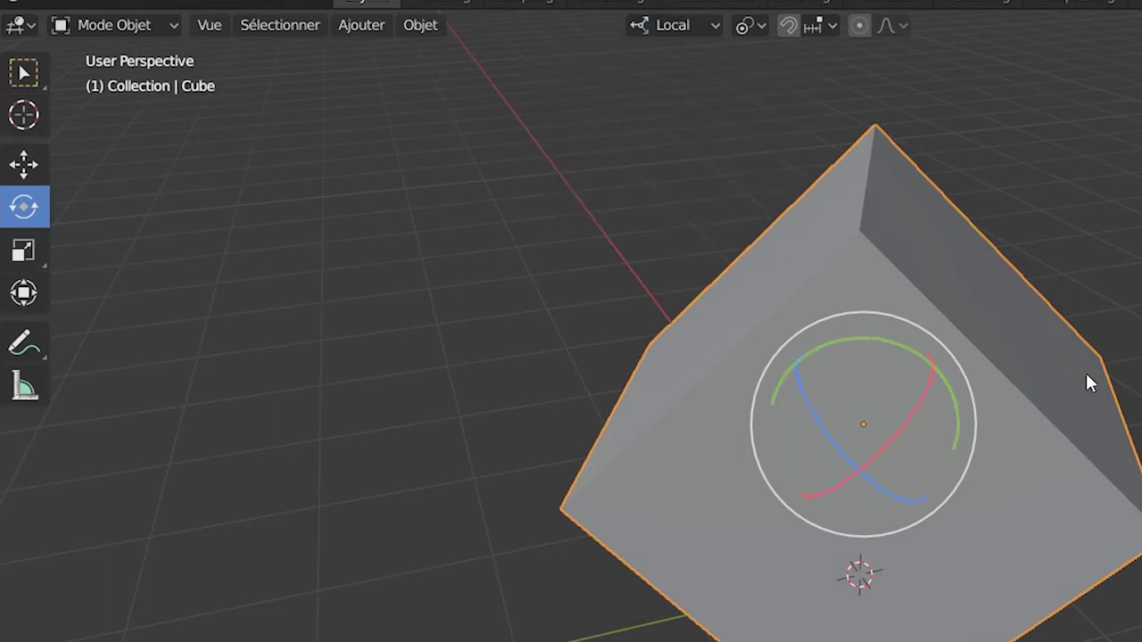
pyautogui.moveTo(1085, 373); pyautogui.dragTo(1068, 330, button='middle')
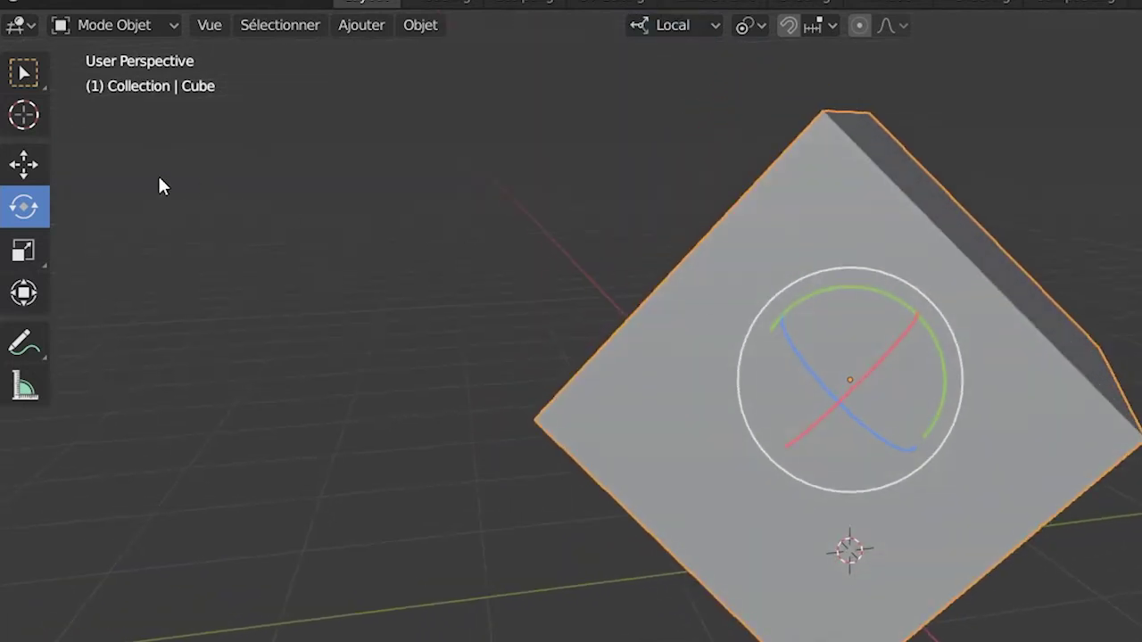
# Compare the tilted cube's gizmo axes using the Move tool in Global orientation and the Scale tool in Local orientation
pyautogui.click(24, 164)
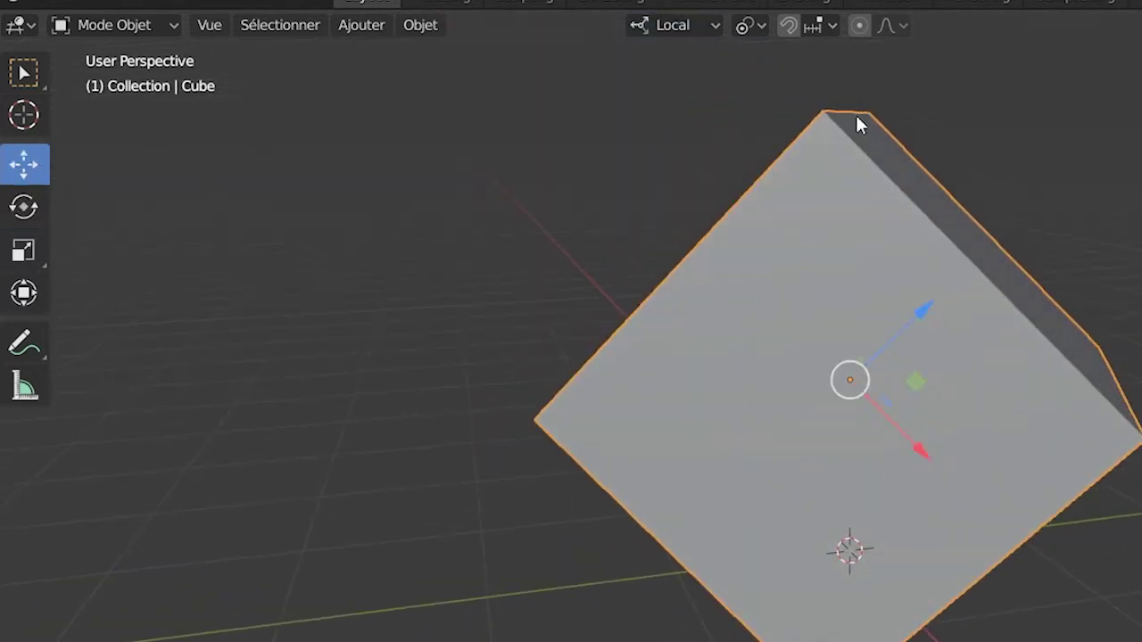
pyautogui.click(703, 27)
pyautogui.click(660, 99)
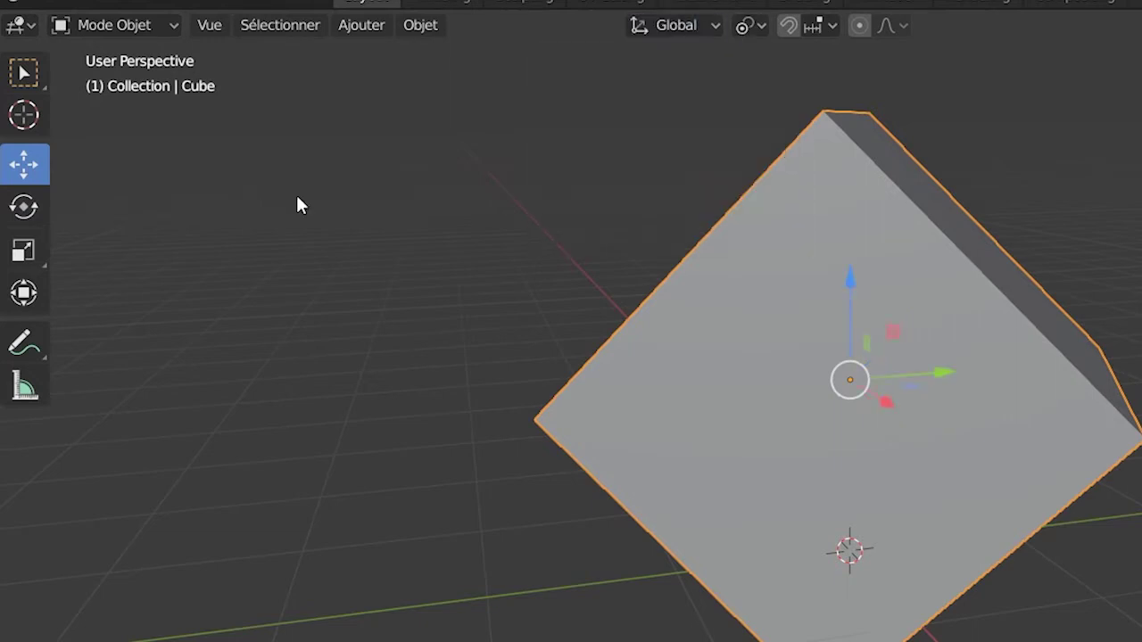
pyautogui.click(24, 250)
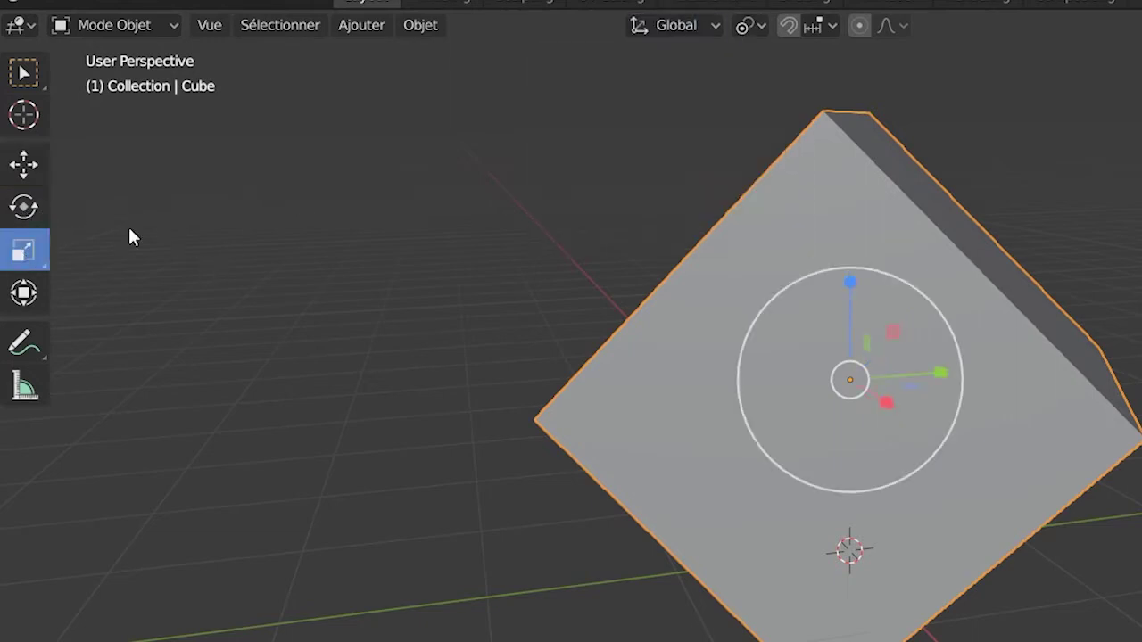
pyautogui.click(689, 27)
pyautogui.click(637, 127)
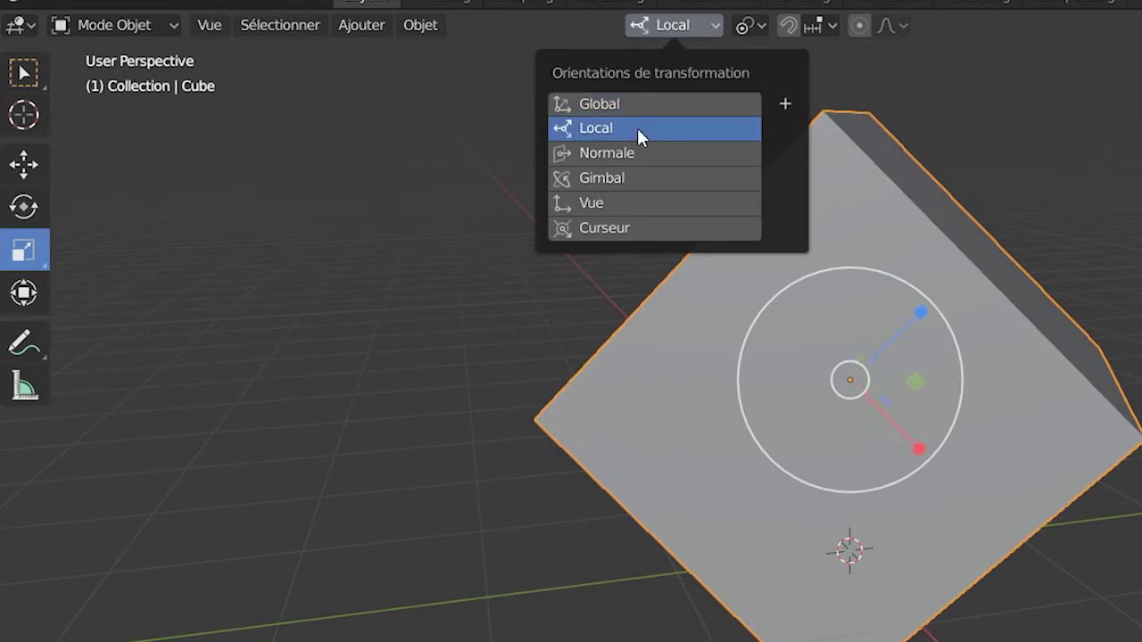
# Return to the Move tool and examine its gizmo on the tilted cube in Global orientation from different angles
pyautogui.click(24, 163)
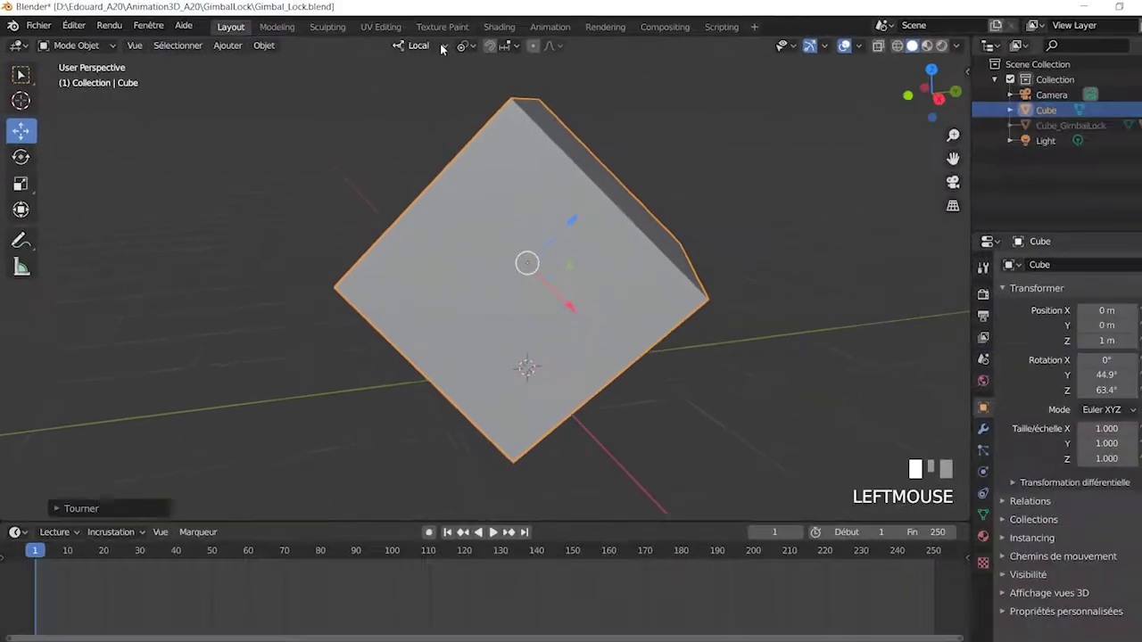
pyautogui.click(678, 25)
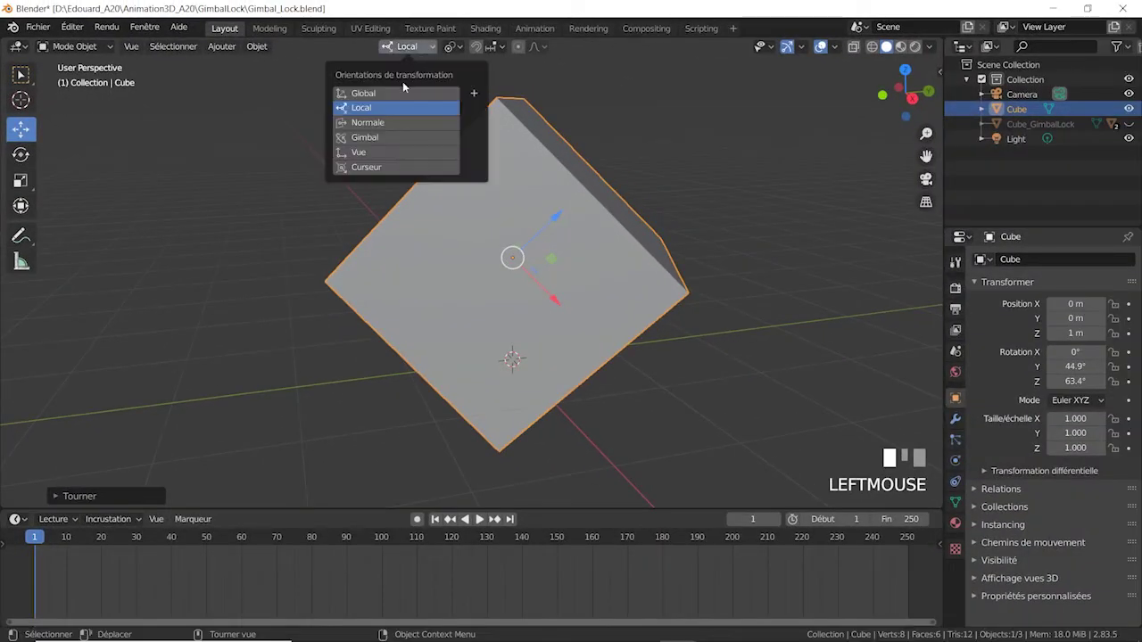
pyautogui.click(391, 95)
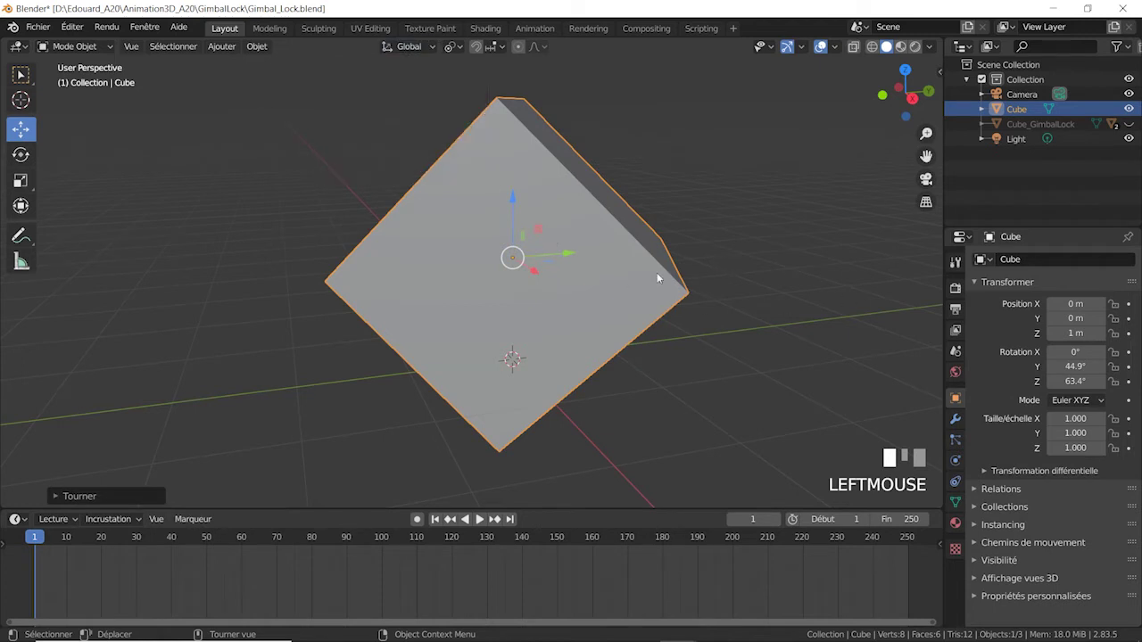
pyautogui.moveTo(802, 266); pyautogui.dragTo(793, 296, button='middle')
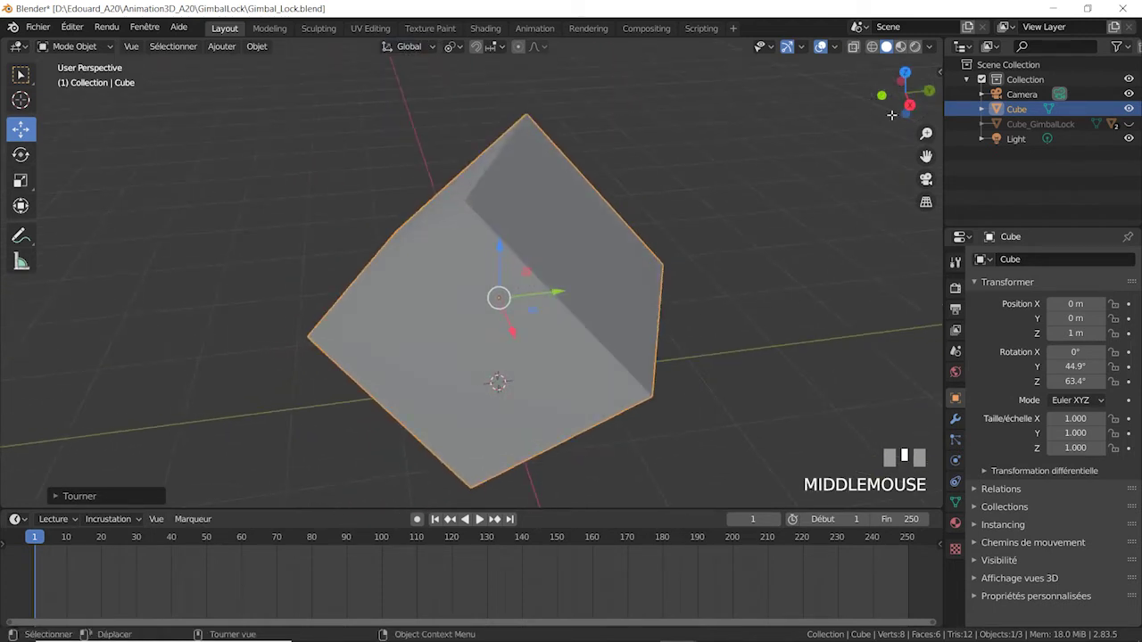
pyautogui.moveTo(767, 348)
pyautogui.mouseDown(button='middle')
pyautogui.moveTo(726, 344)
pyautogui.moveTo(706, 308)
pyautogui.moveTo(777, 303)
pyautogui.moveTo(791, 348)
pyautogui.moveTo(752, 366)
pyautogui.moveTo(752, 323)
pyautogui.moveTo(771, 329)
pyautogui.mouseUp(button='middle')
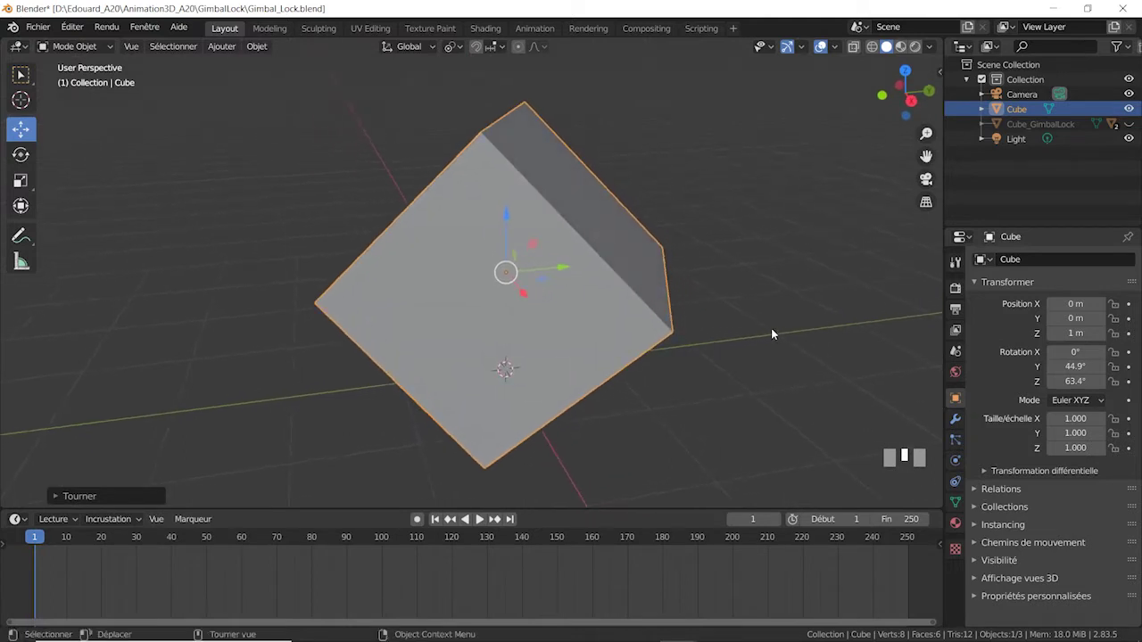
# Set the transform orientation to Local and inspect the Move gizmo's alignment with the cube's faces
pyautogui.click(422, 46)
pyautogui.click(384, 107)
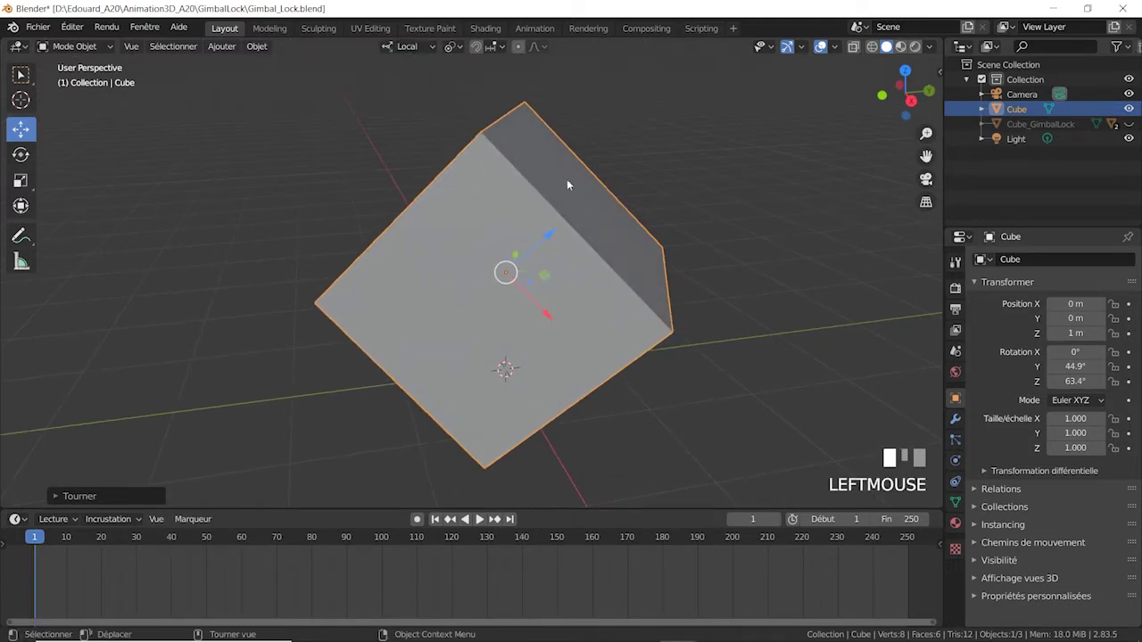
pyautogui.moveTo(766, 267)
pyautogui.mouseDown(button='middle')
pyautogui.moveTo(726, 247)
pyautogui.moveTo(700, 250)
pyautogui.moveTo(787, 265)
pyautogui.moveTo(759, 252)
pyautogui.moveTo(745, 267)
pyautogui.mouseUp(button='middle')
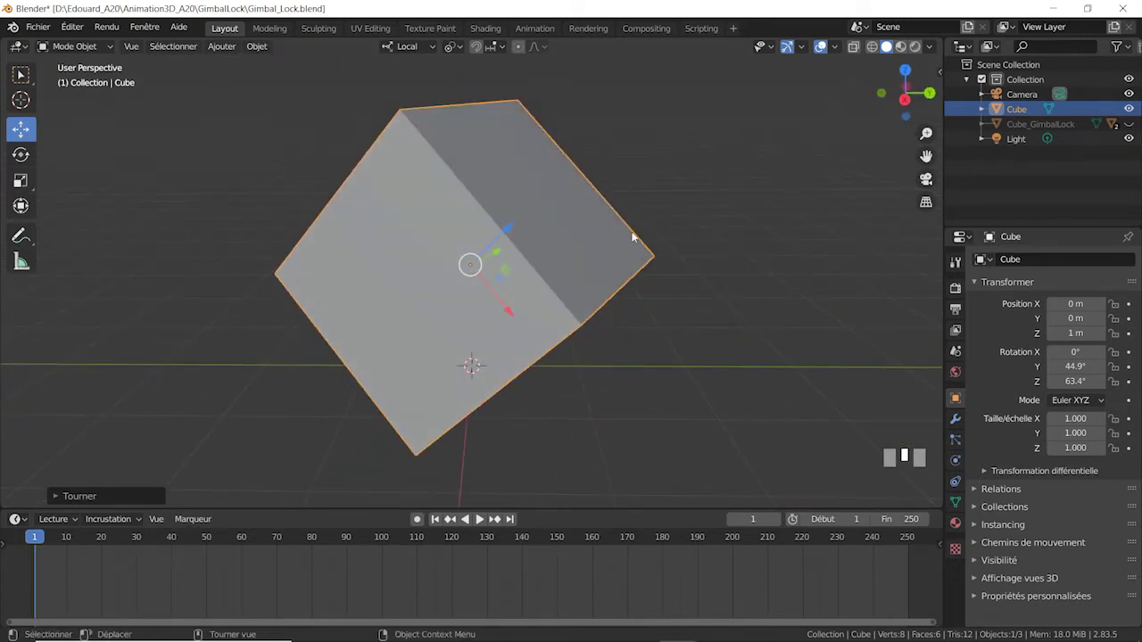
pyautogui.moveTo(629, 235); pyautogui.dragTo(573, 283, button='middle')
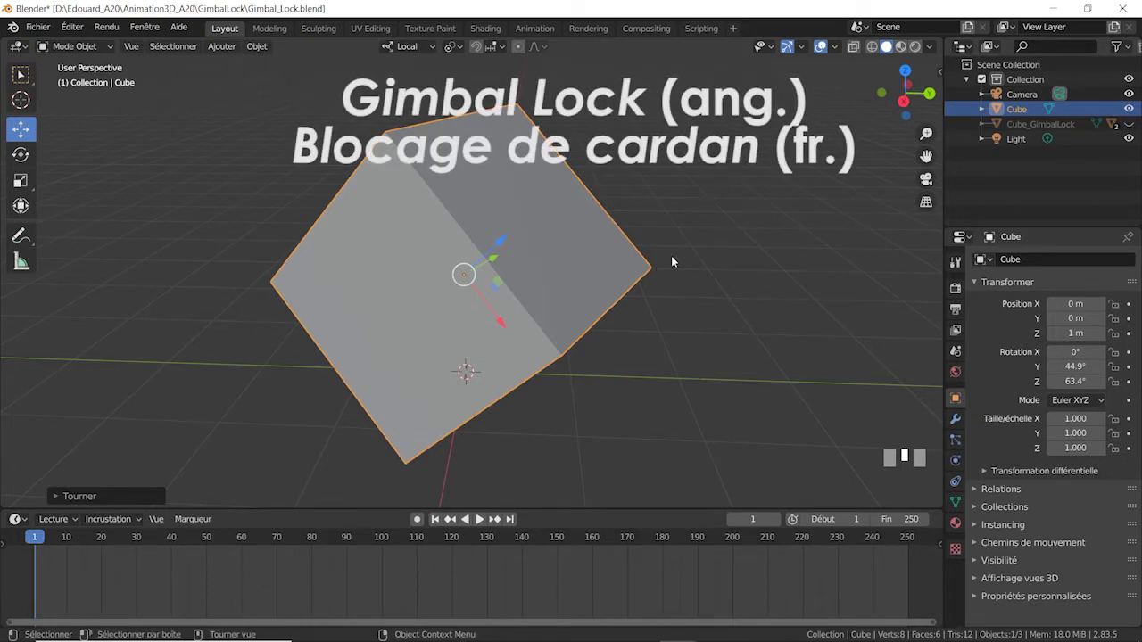
# Hide the plain Cube and its contents, and show the lettered Cube_GimbalLock object in the viewport
pyautogui.keyDown('shift'); pyautogui.click(1128, 109); pyautogui.keyUp('shift')
pyautogui.keyDown('shift'); pyautogui.click(1128, 124); pyautogui.keyUp('shift')
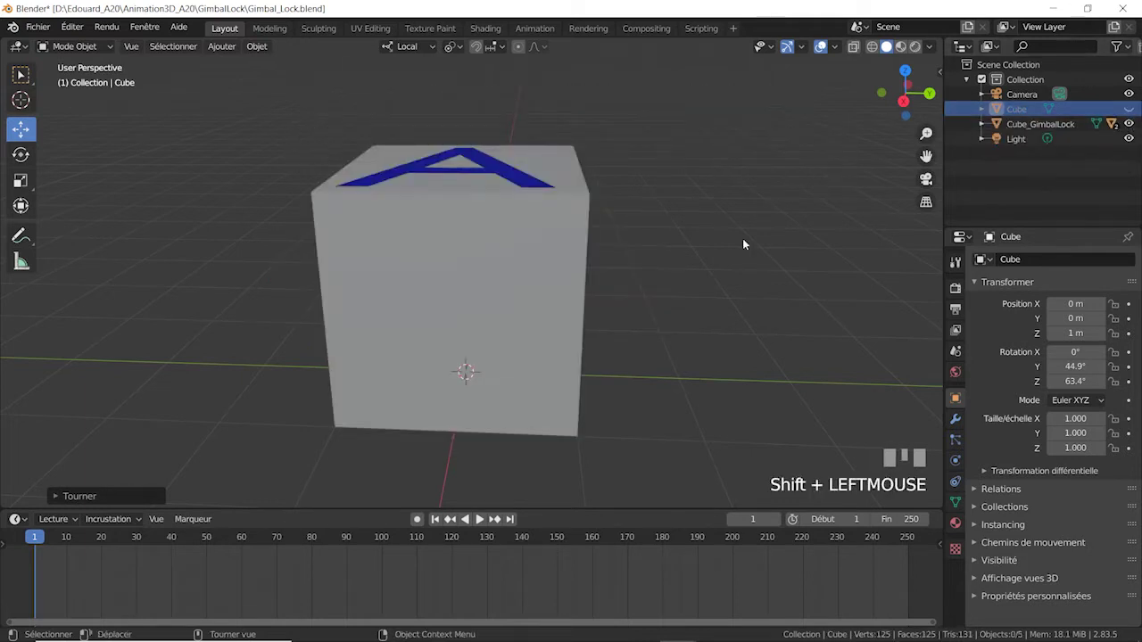
pyautogui.moveTo(680, 247); pyautogui.dragTo(716, 284, button='middle')
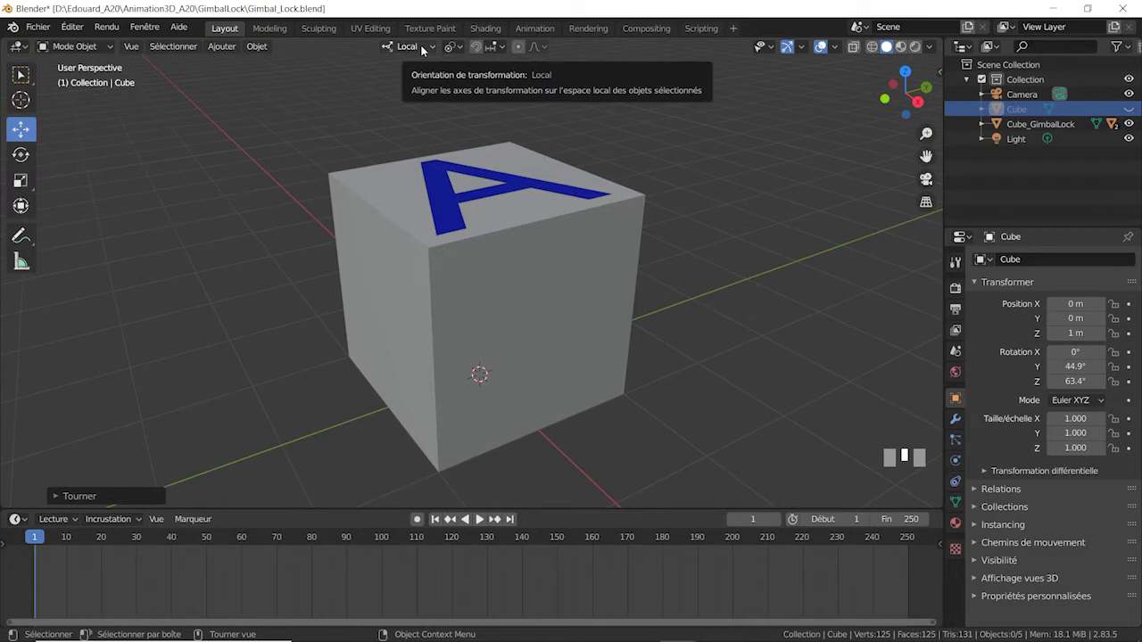
# Select Cube_GimbalLock, activate the Rotate tool, and insert a Rotation keyframe at frame 1
pyautogui.click(526, 243)
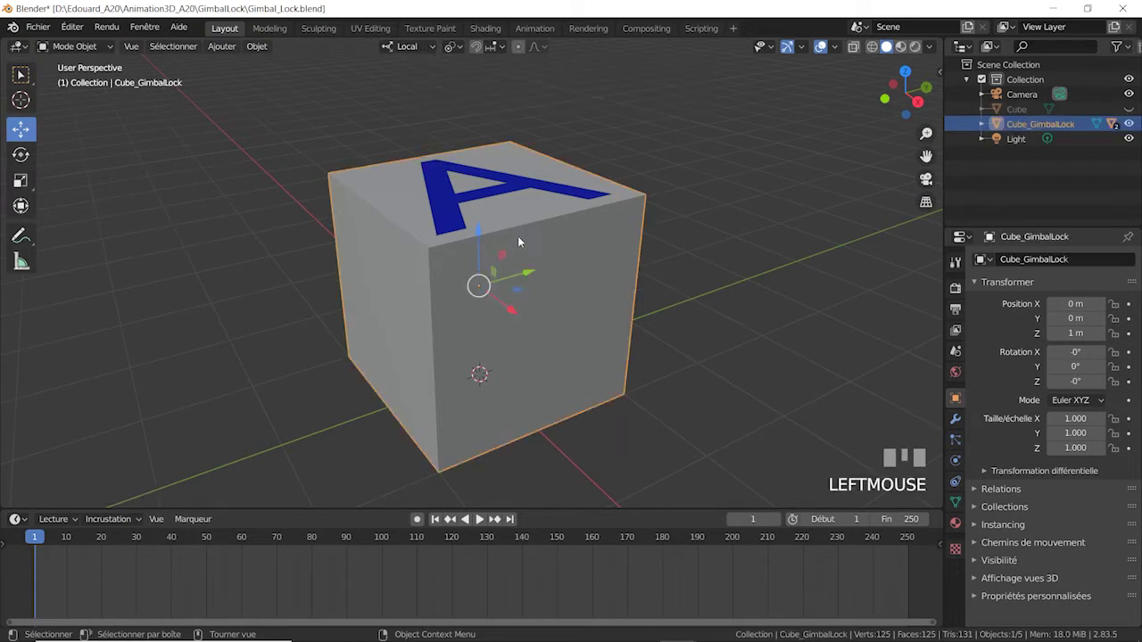
pyautogui.click(21, 155)
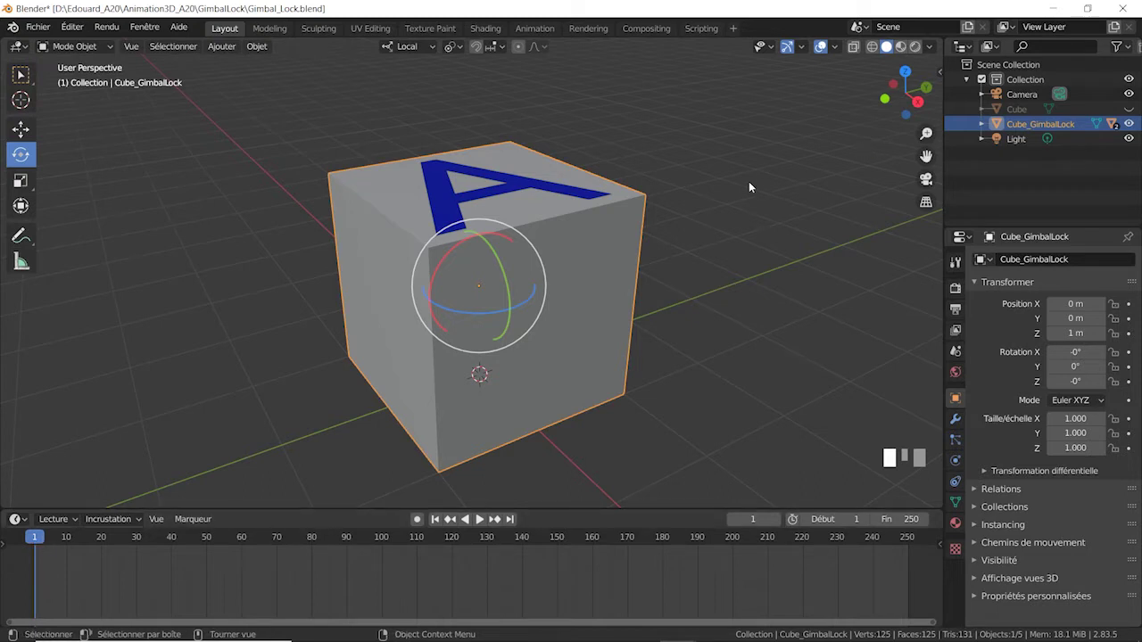
pyautogui.press('i')
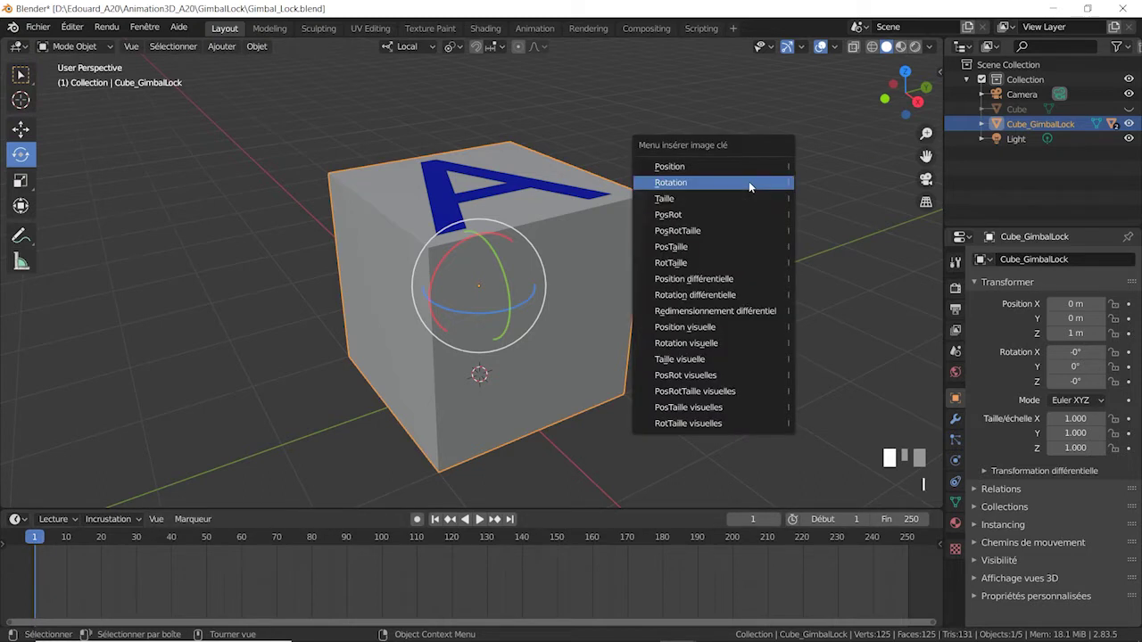
pyautogui.click(748, 183)
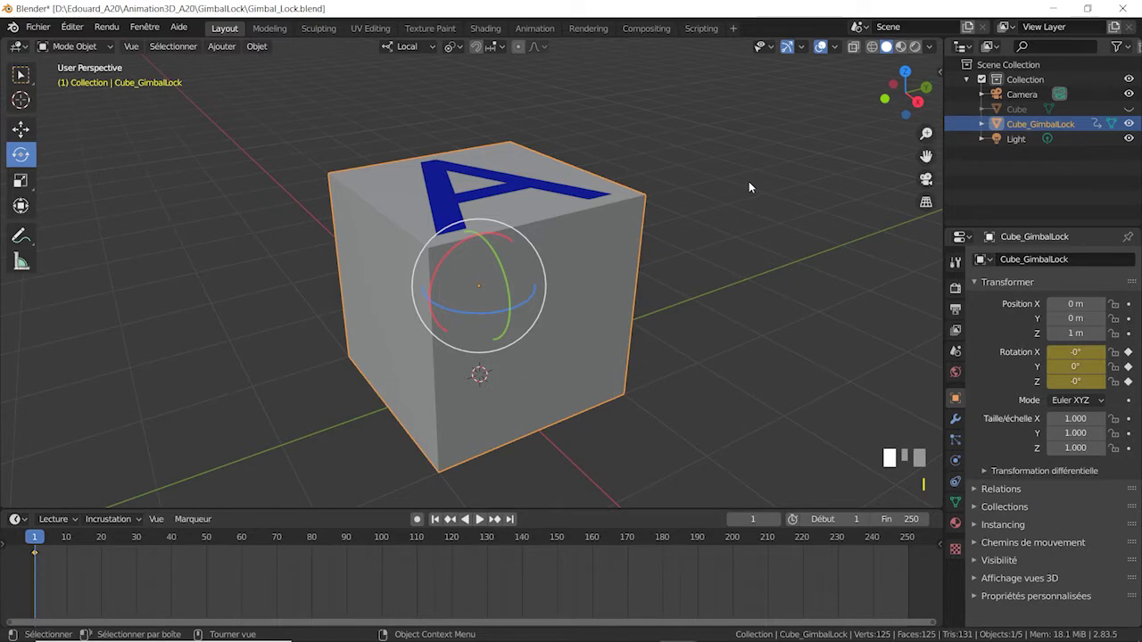
# At frame 45, rotate Cube_GimbalLock around Y to exactly 90° and keyframe its rotation
pyautogui.moveTo(35, 539); pyautogui.dragTo(189, 548)
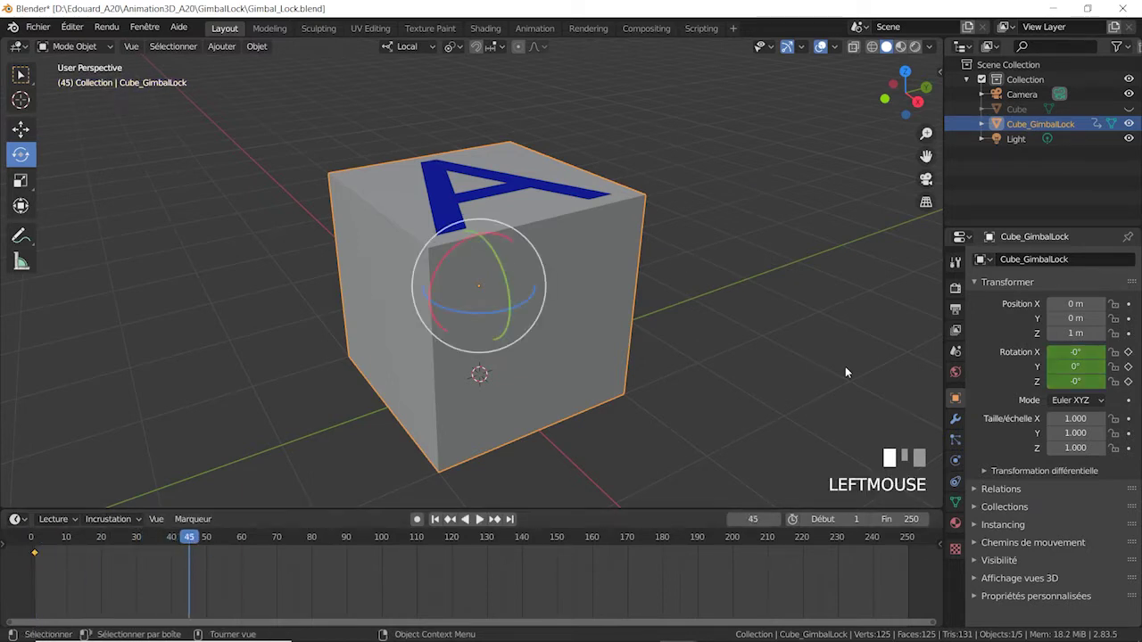
pyautogui.moveTo(491, 254); pyautogui.dragTo(517, 305)
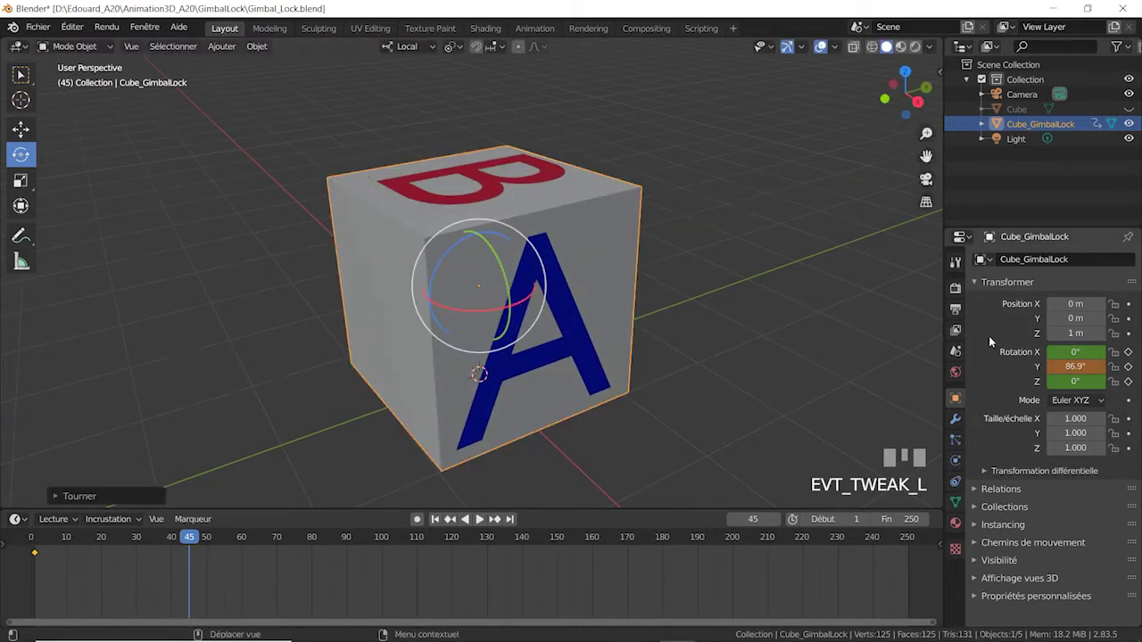
pyautogui.click(1074, 366)
pyautogui.write('90')
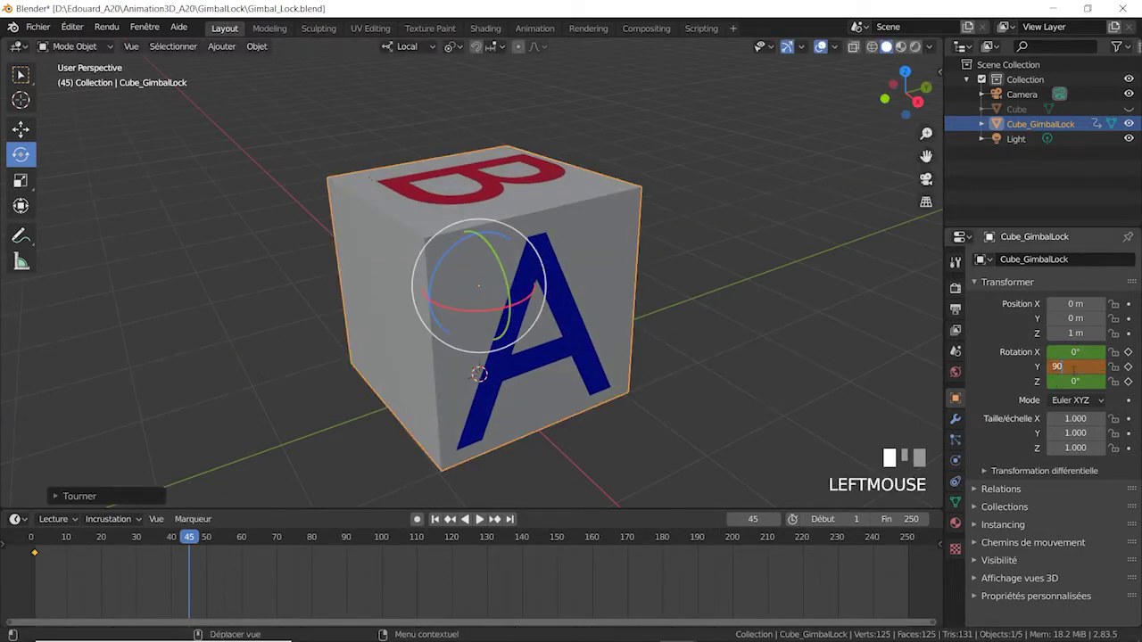
pyautogui.press('Return')
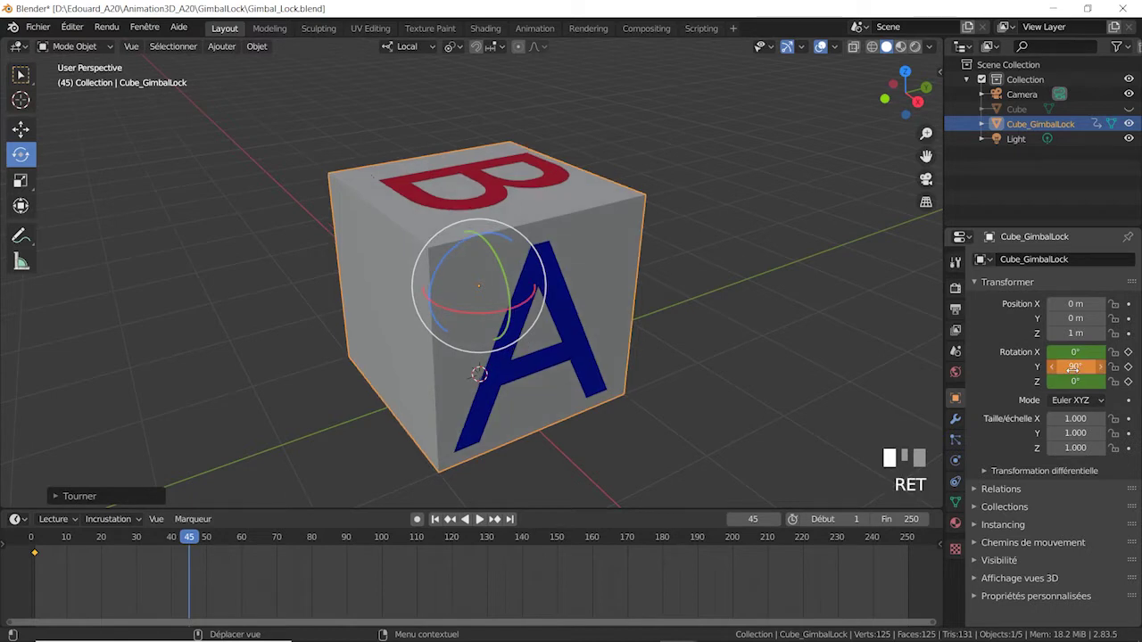
pyautogui.rightClick(1073, 367)
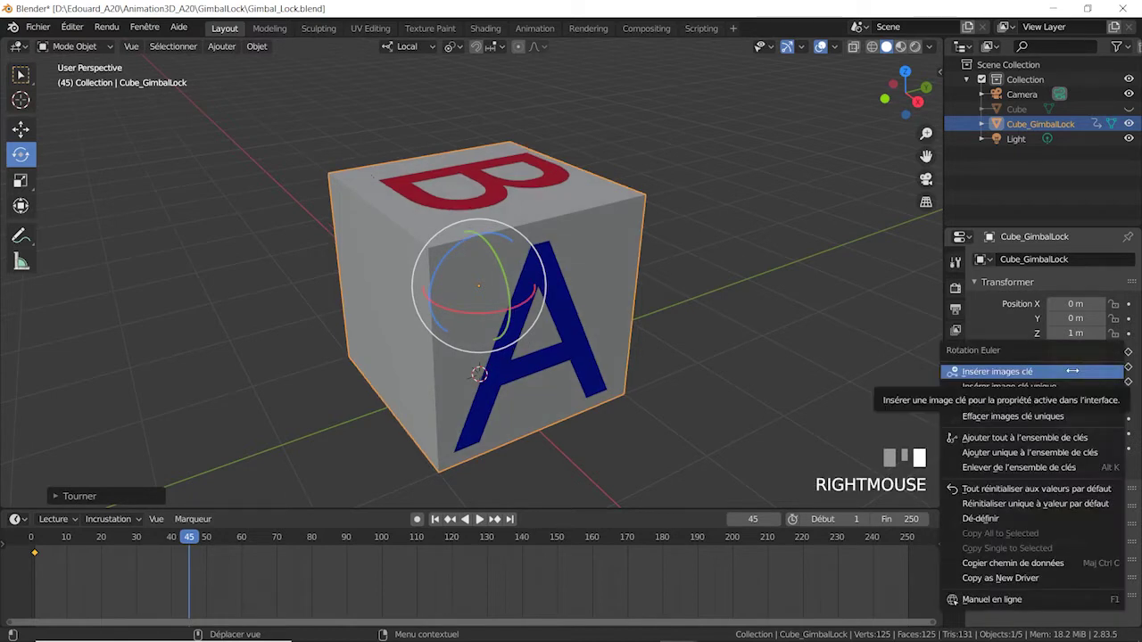
pyautogui.click(1072, 371)
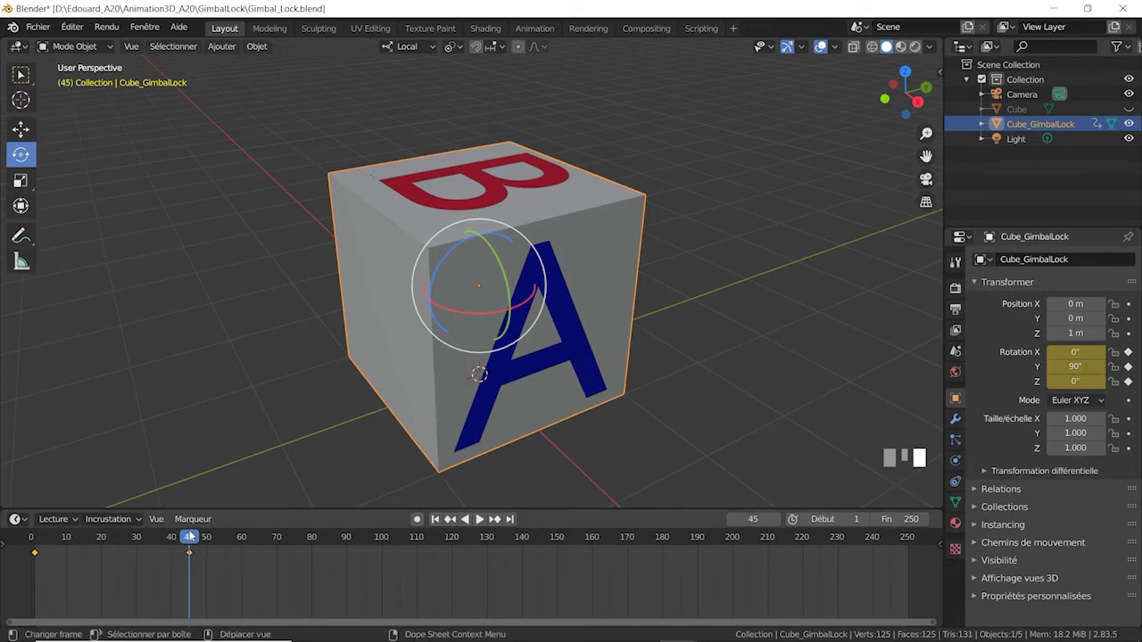
# At frame 89, rotate Cube_GimbalLock about 90° around its local Z axis and insert a Rotation keyframe
pyautogui.moveTo(189, 536); pyautogui.dragTo(347, 550)
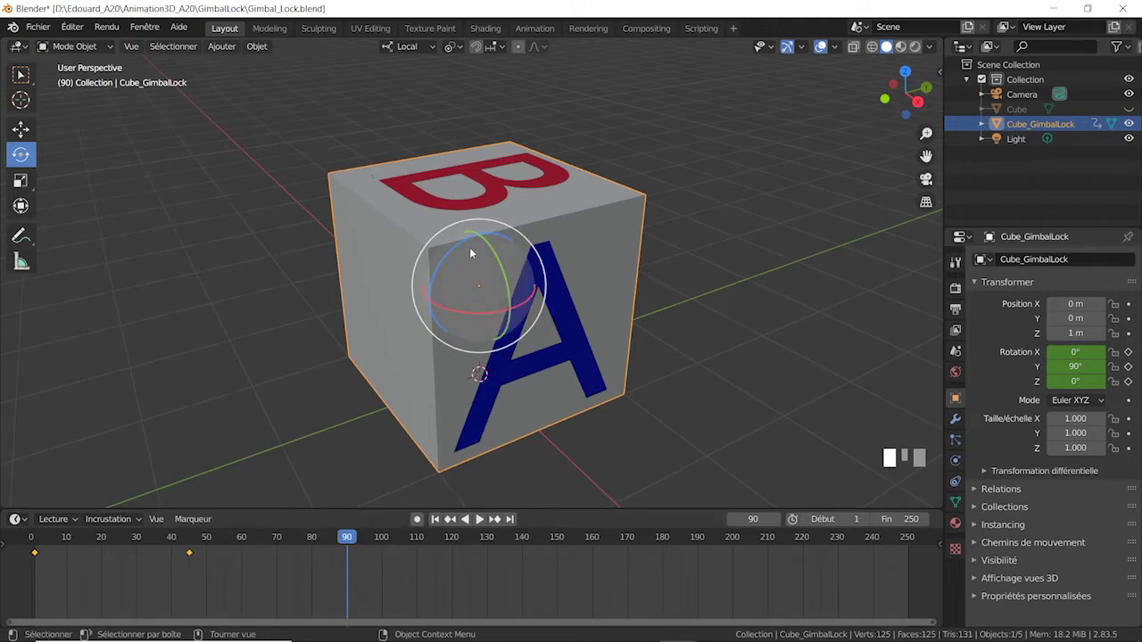
pyautogui.moveTo(346, 539); pyautogui.dragTo(185, 551)
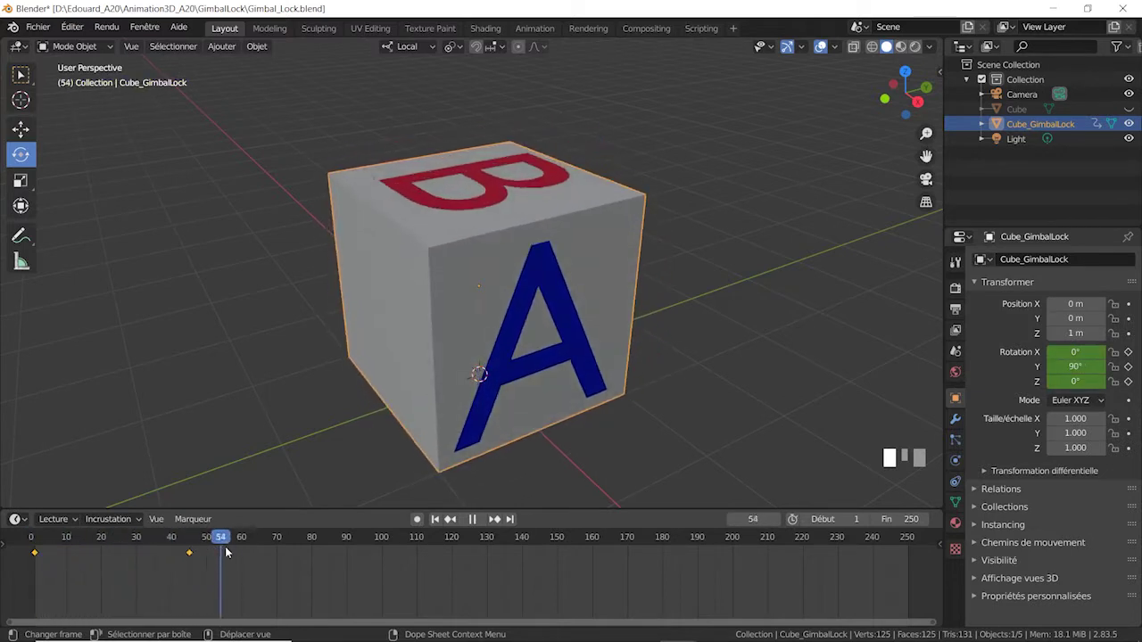
pyautogui.press('space')
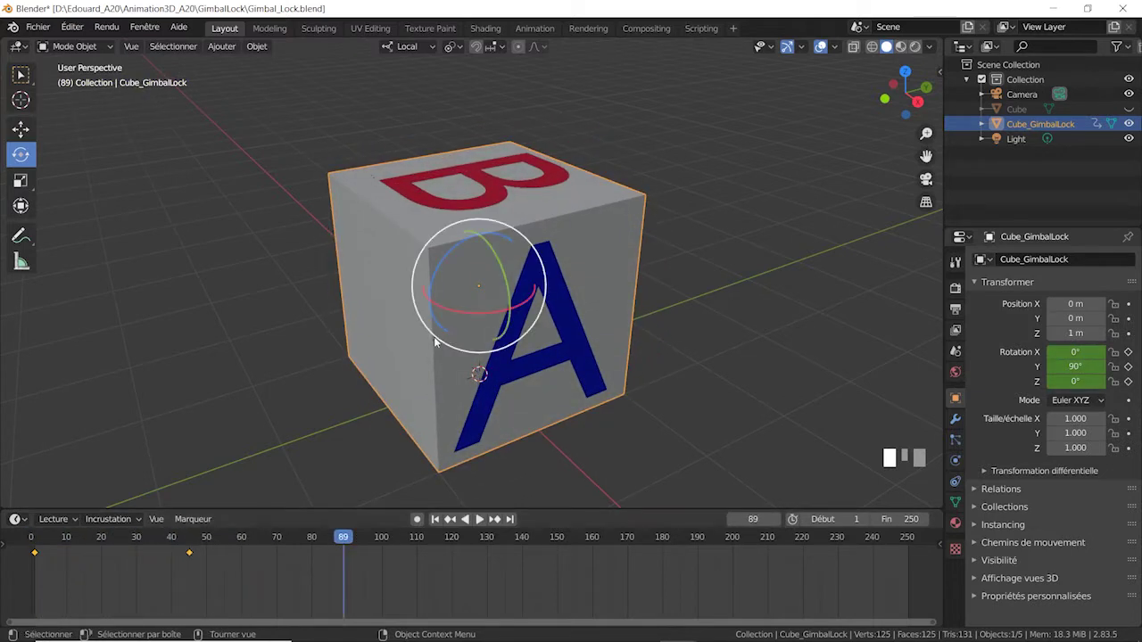
pyautogui.click(455, 250)
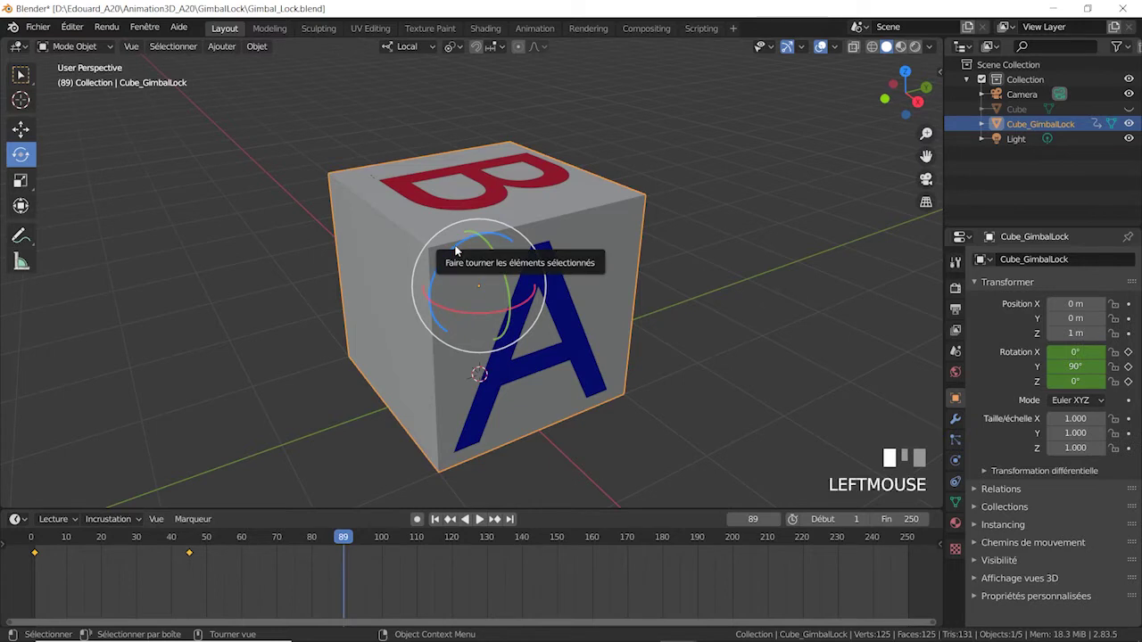
pyautogui.moveTo(455, 250); pyautogui.dragTo(421, 326)
pyautogui.press('i')
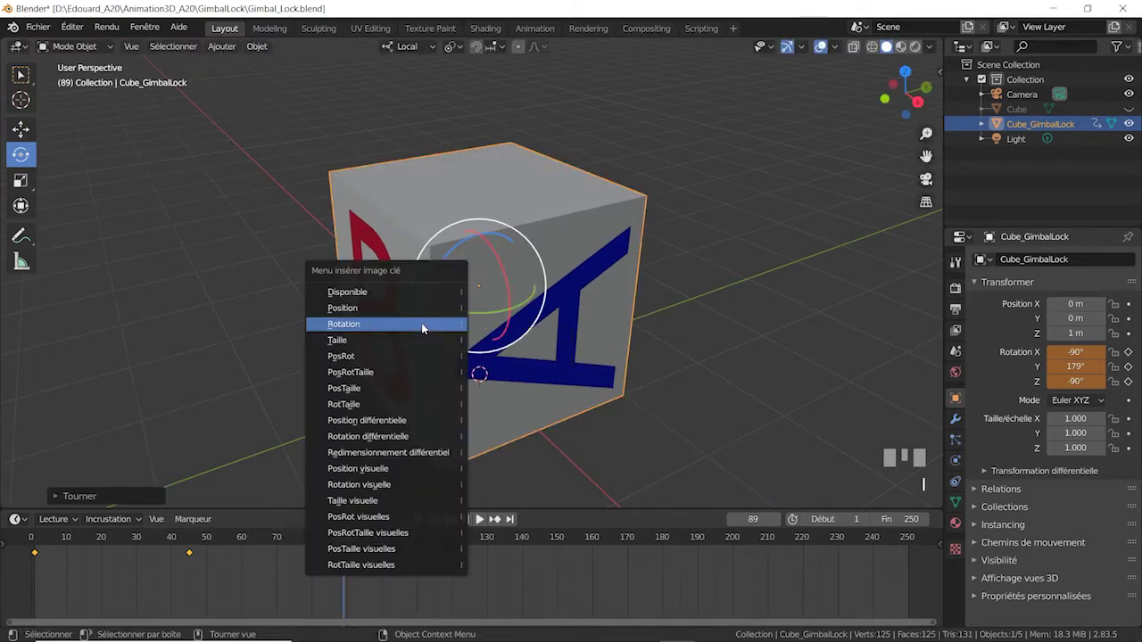
pyautogui.click(423, 325)
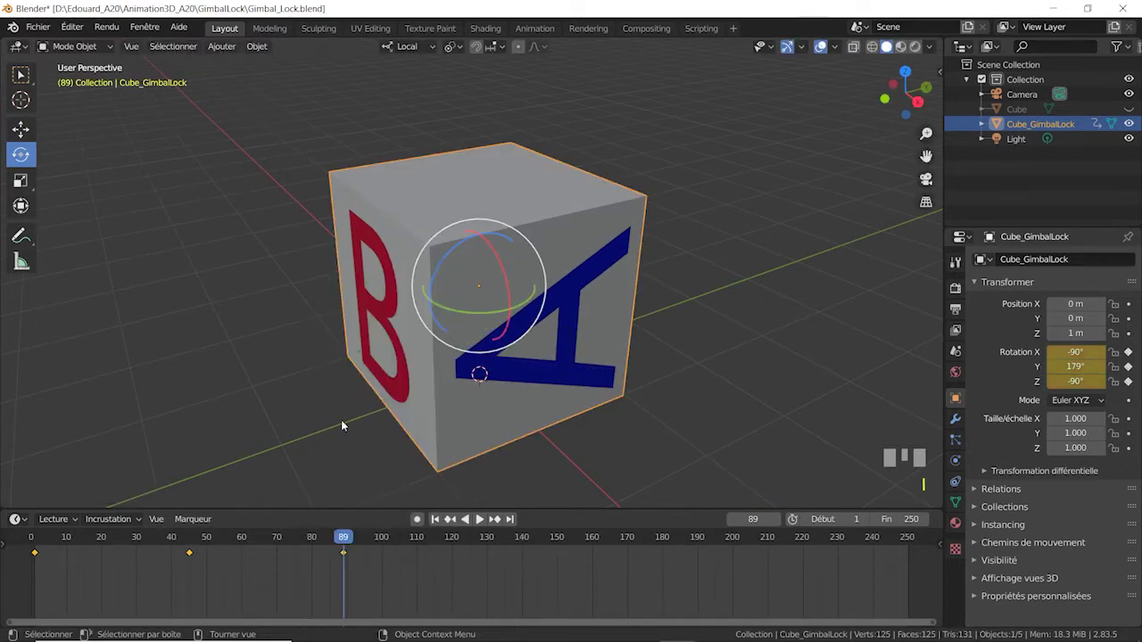
# Scrub the animation between frames 1 and 89 to examine how the cube's rotation interpolates between the keyframes
pyautogui.moveTo(343, 541); pyautogui.dragTo(317, 556)
pyautogui.moveTo(347, 556); pyautogui.dragTo(273, 558)
pyautogui.moveTo(153, 564); pyautogui.dragTo(80, 567)
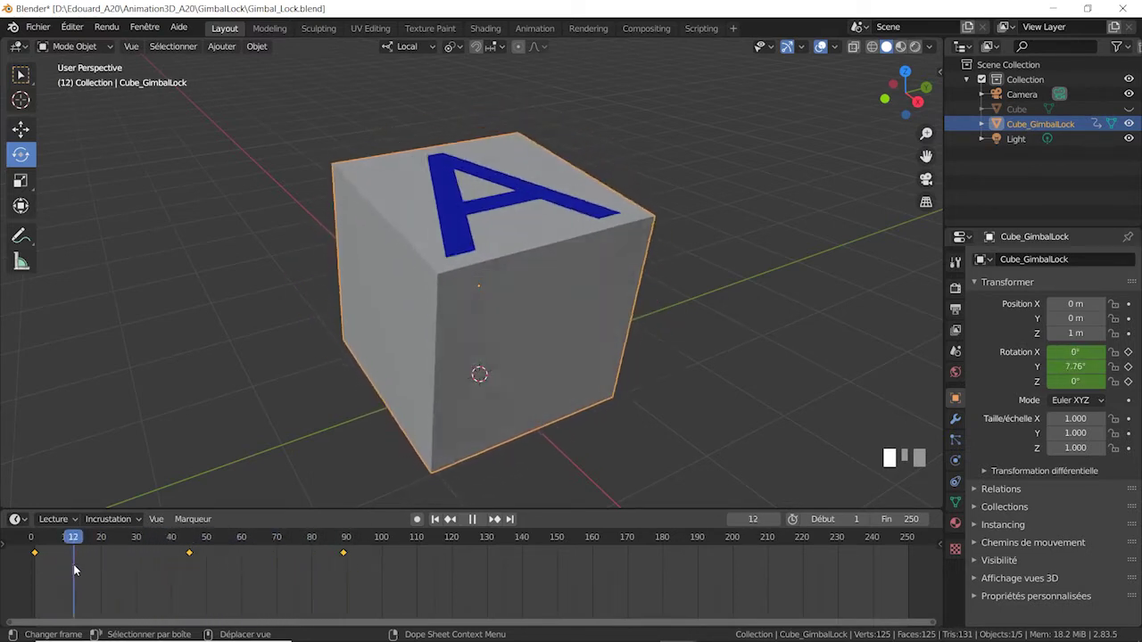
pyautogui.moveTo(174, 572); pyautogui.dragTo(225, 574)
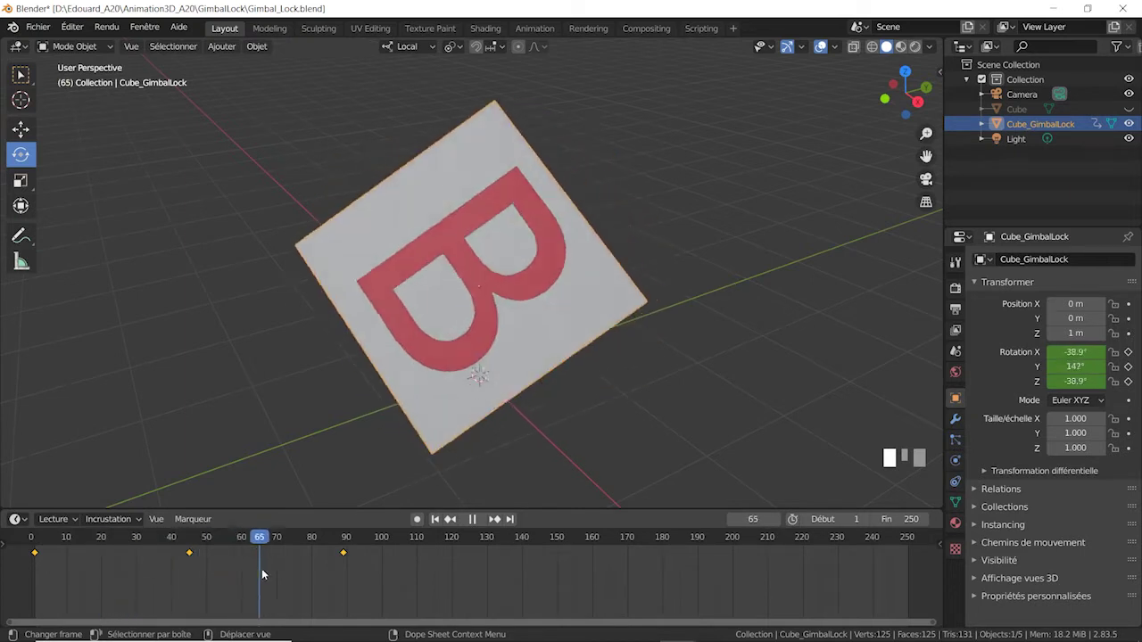
pyautogui.moveTo(339, 581); pyautogui.dragTo(287, 584)
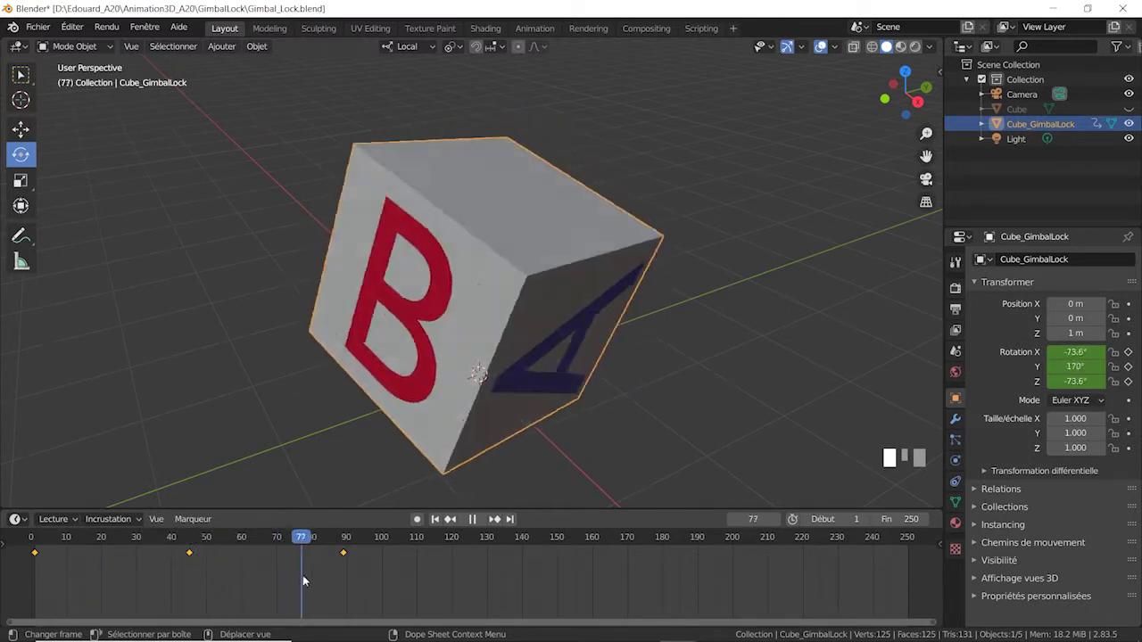
pyautogui.moveTo(323, 574); pyautogui.dragTo(341, 572)
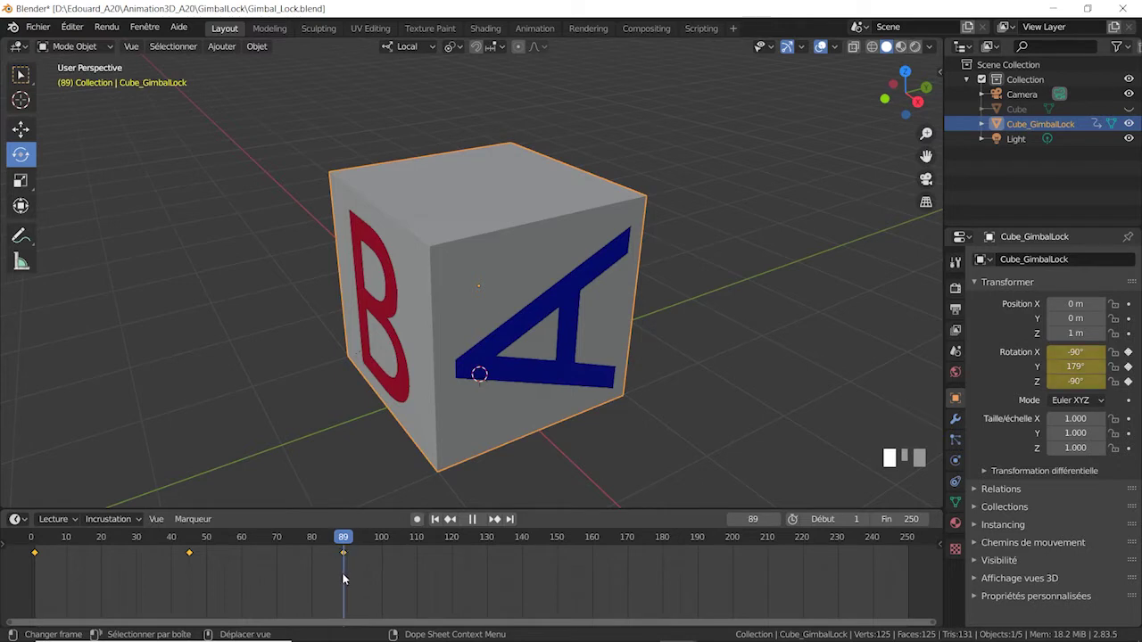
pyautogui.moveTo(342, 572); pyautogui.dragTo(316, 583)
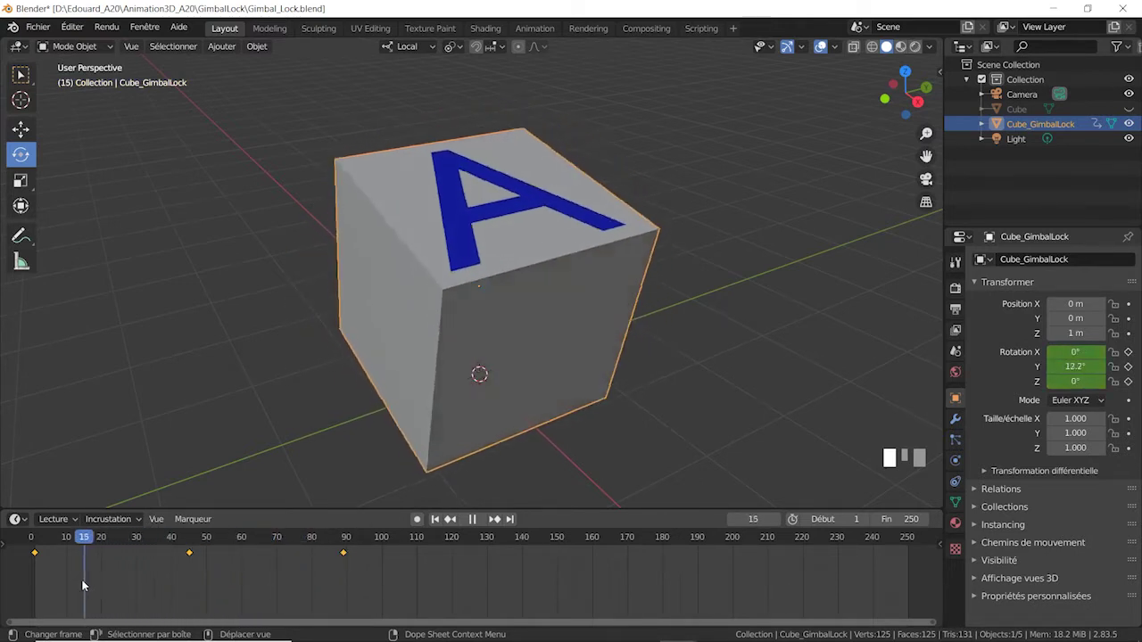
pyautogui.moveTo(82, 585)
pyautogui.mouseDown()
pyautogui.moveTo(49, 581)
pyautogui.moveTo(97, 588)
pyautogui.mouseUp()
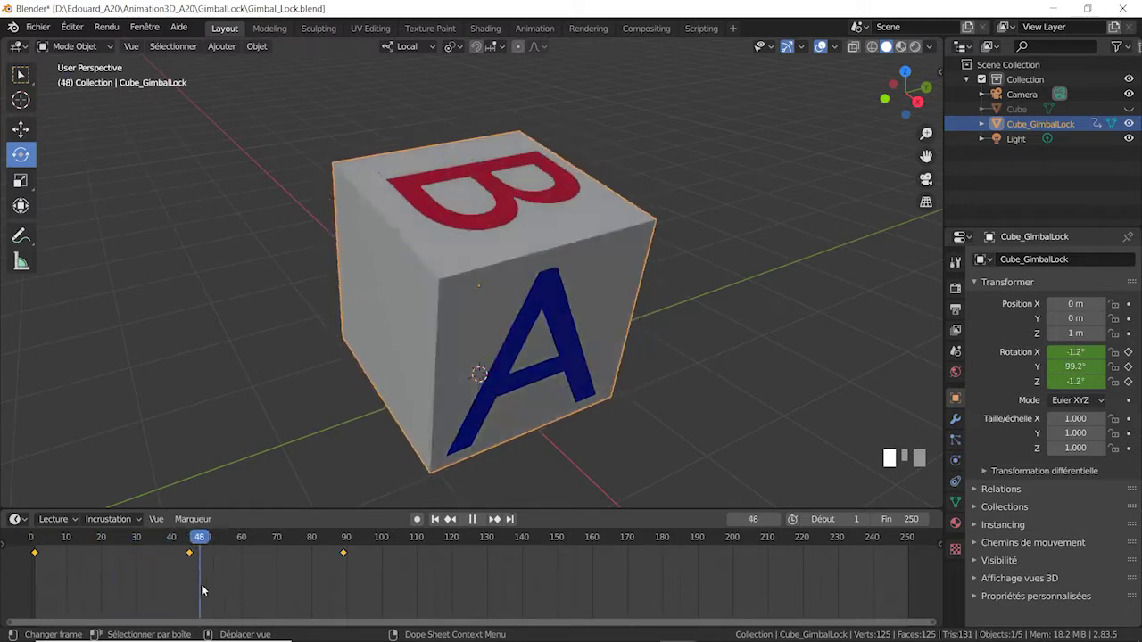
# At frame 1, clear all of the cube's rotation keyframes and insert a fresh Rotation keyframe
pyautogui.moveTo(257, 592); pyautogui.dragTo(34, 545)
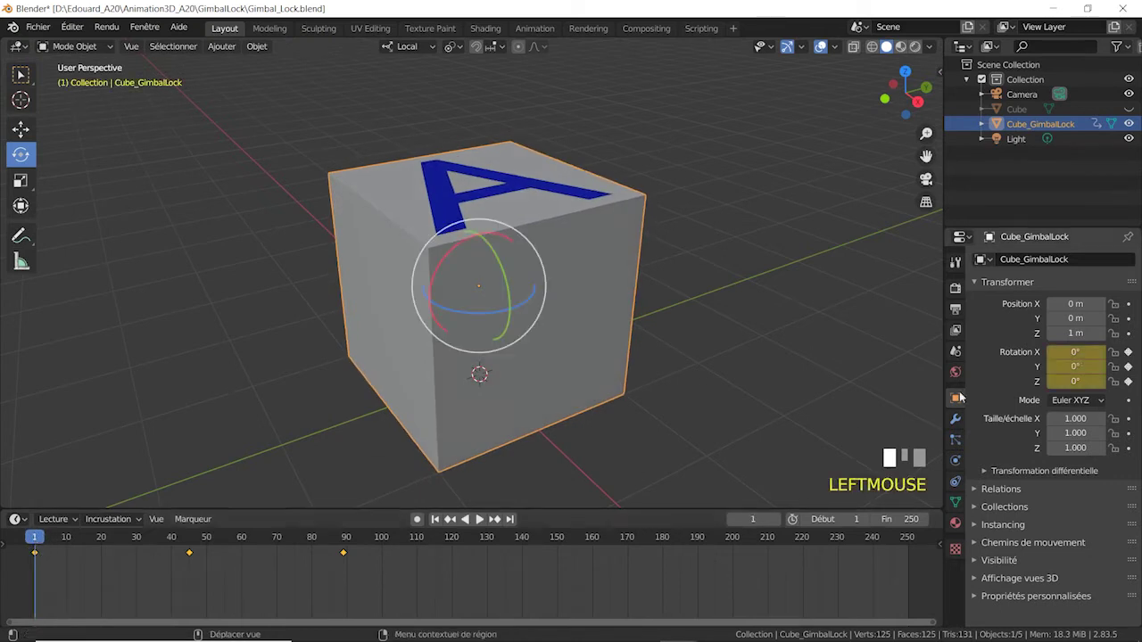
pyautogui.rightClick(1074, 380)
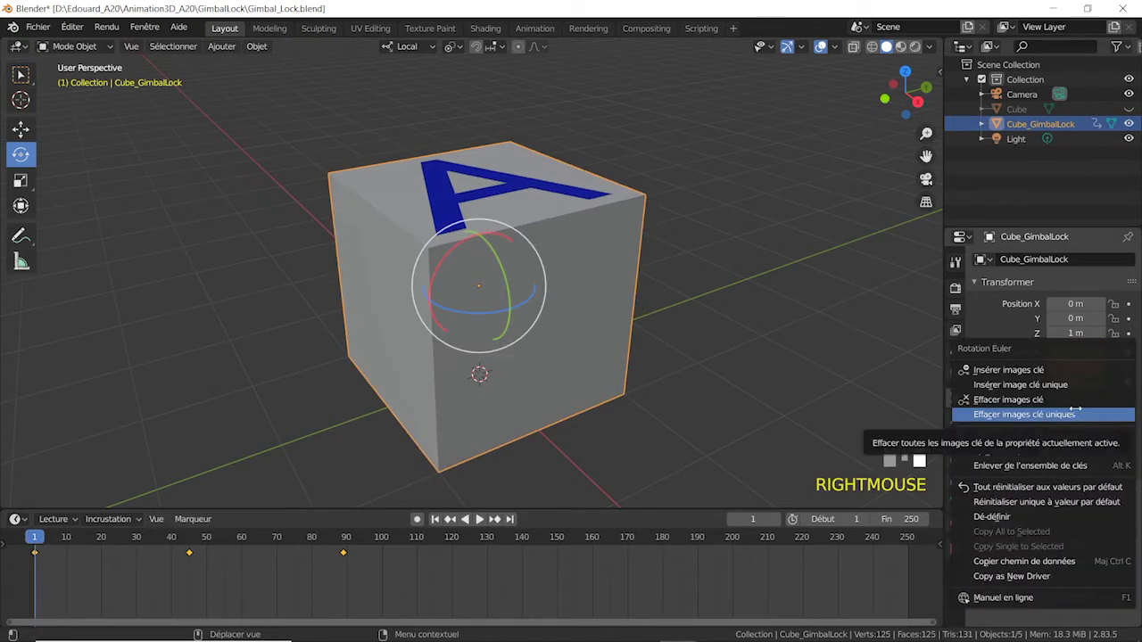
pyautogui.click(1017, 399)
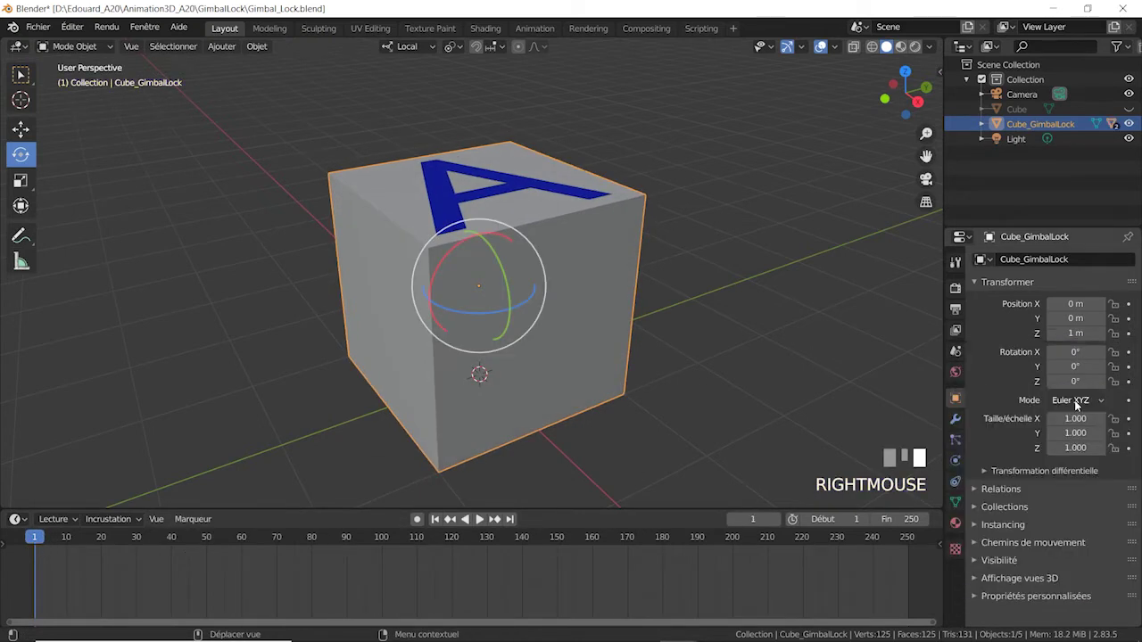
pyautogui.press('i')
pyautogui.click(640, 299)
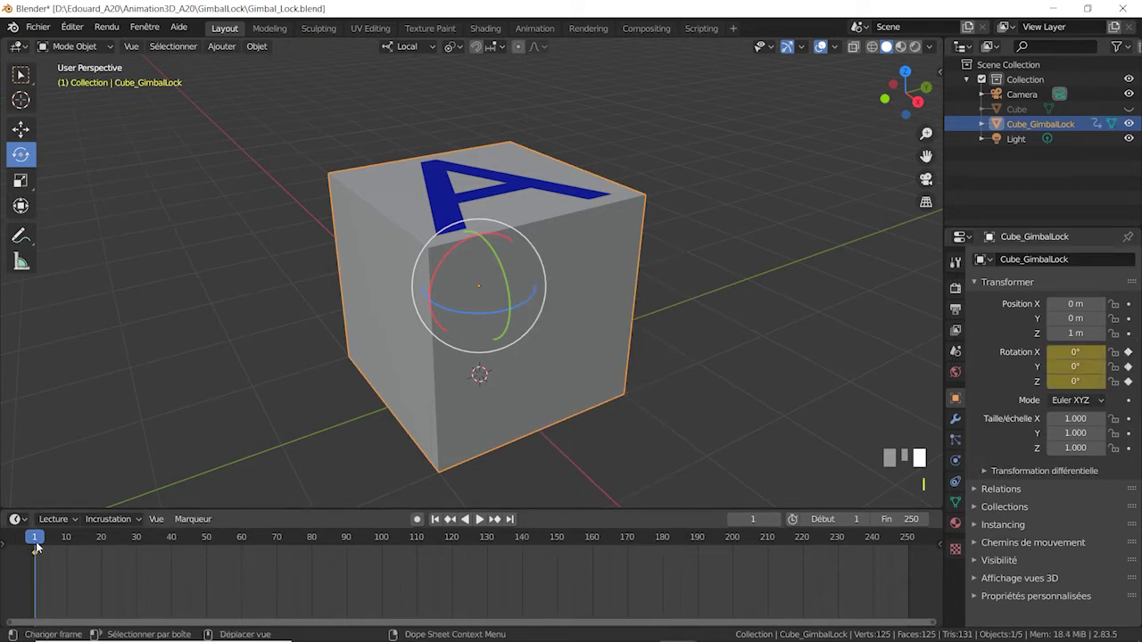
# Go to frame 45 and set the transform orientation to Gimbal
pyautogui.moveTo(34, 538); pyautogui.dragTo(190, 546)
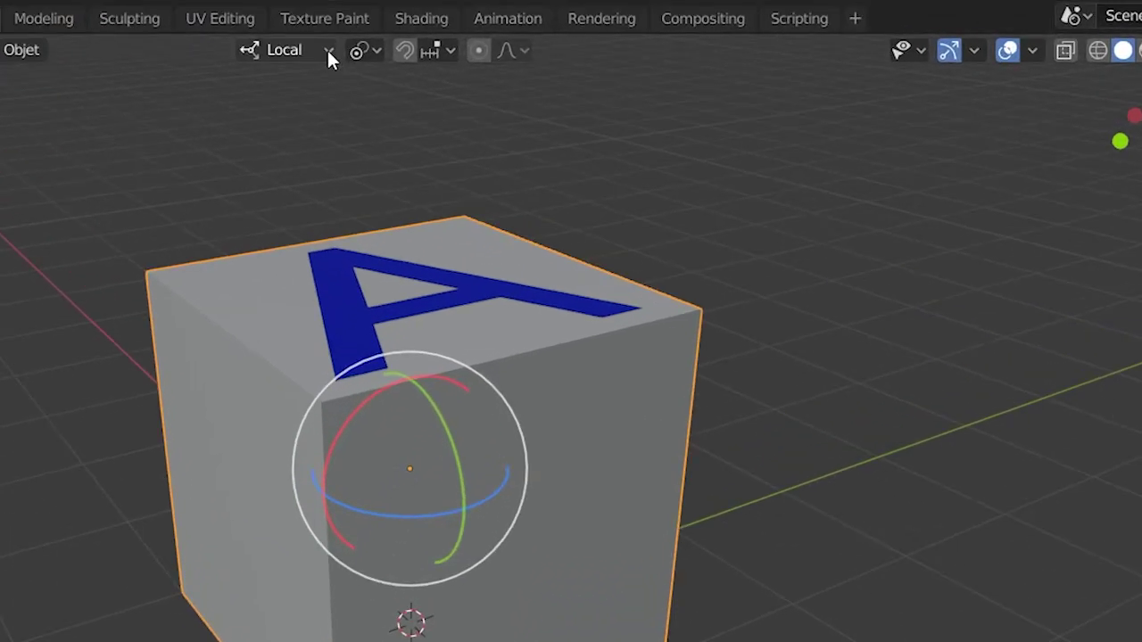
pyautogui.click(326, 50)
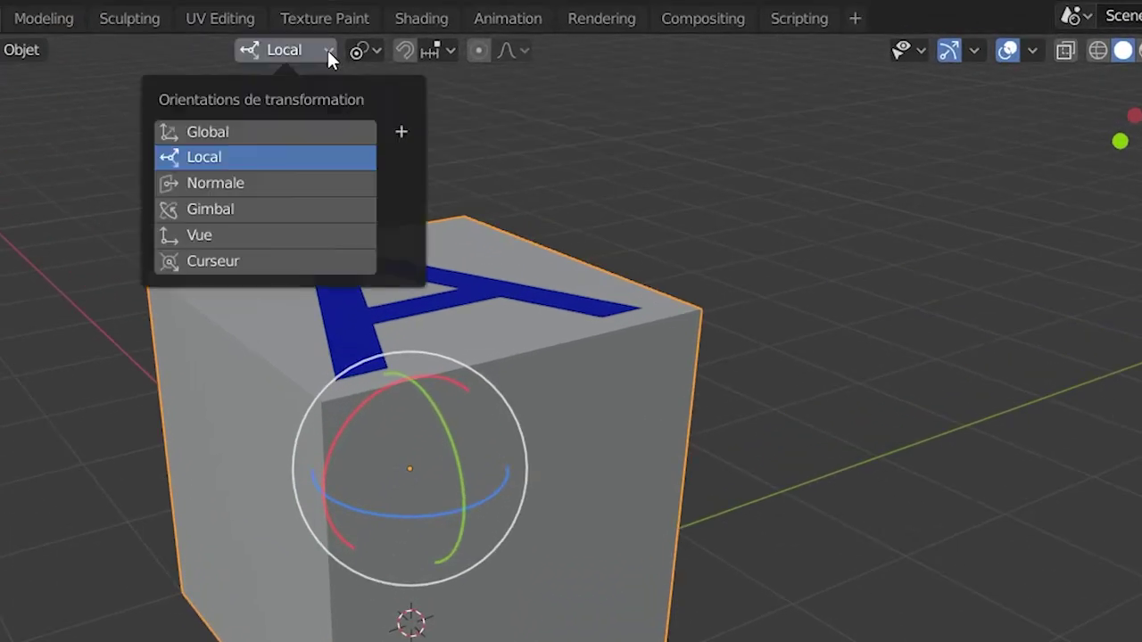
pyautogui.click(297, 223)
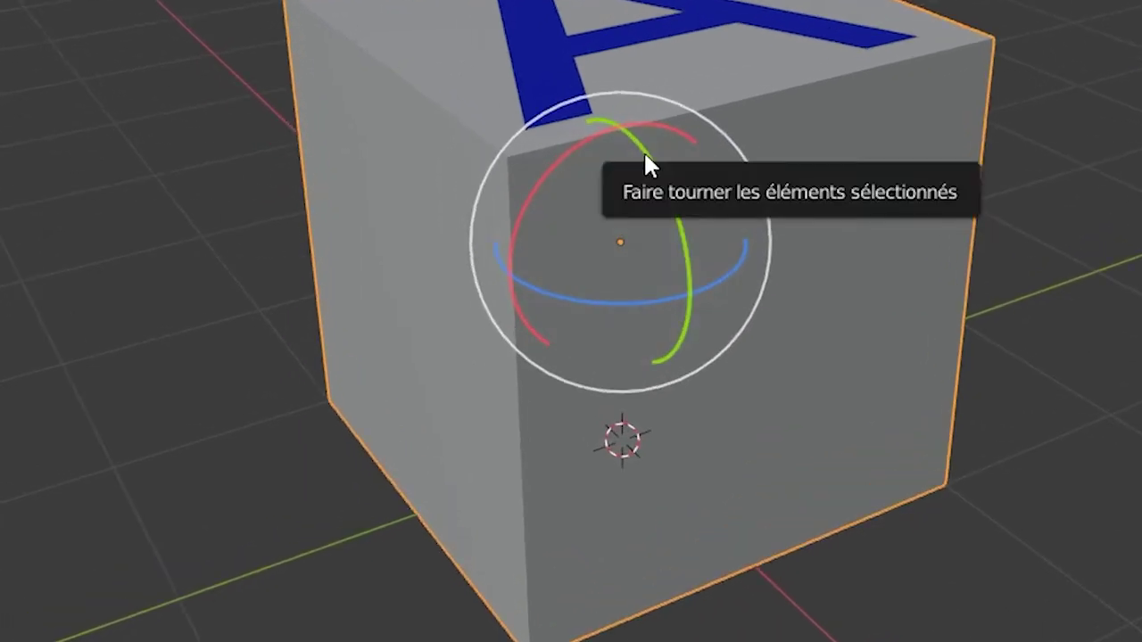
# Rotate the cube around the gimbal Y axis to about 82.2° and insert a Rotation keyframe at frame 45
pyautogui.moveTo(645, 157); pyautogui.dragTo(683, 267)
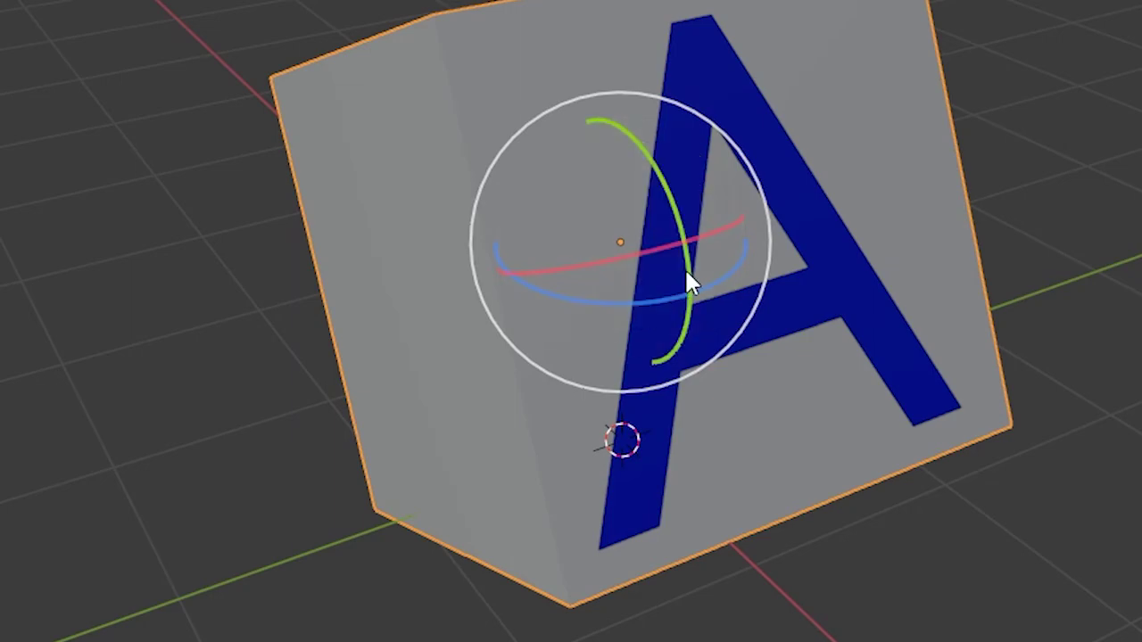
pyautogui.moveTo(684, 266); pyautogui.dragTo(711, 323)
pyautogui.moveTo(660, 191); pyautogui.dragTo(668, 212)
pyautogui.press('i')
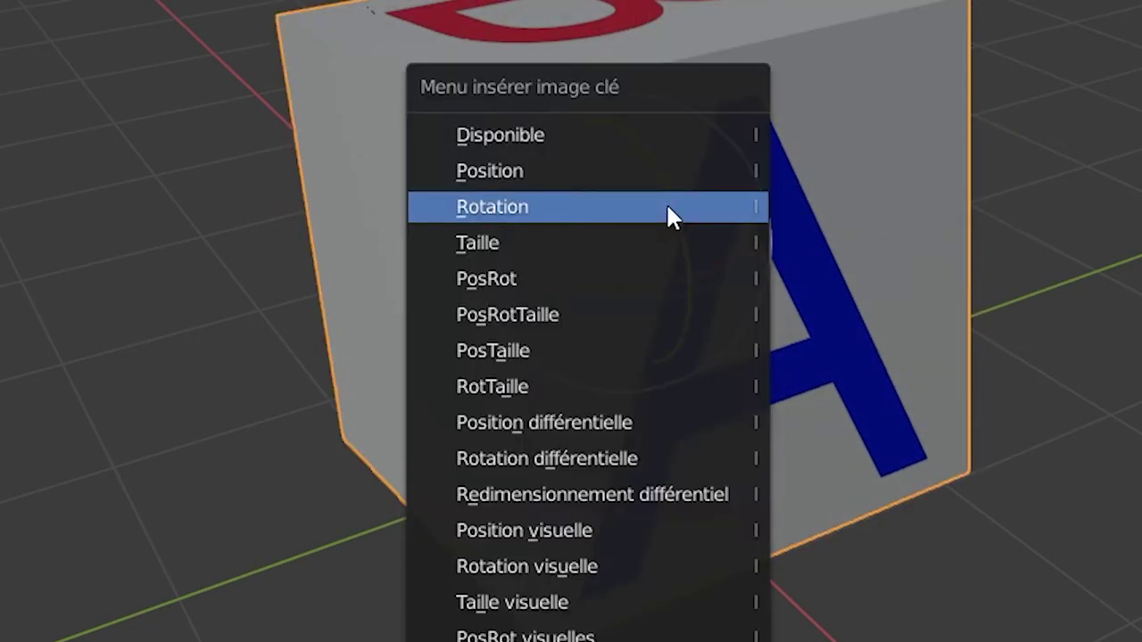
pyautogui.click(668, 207)
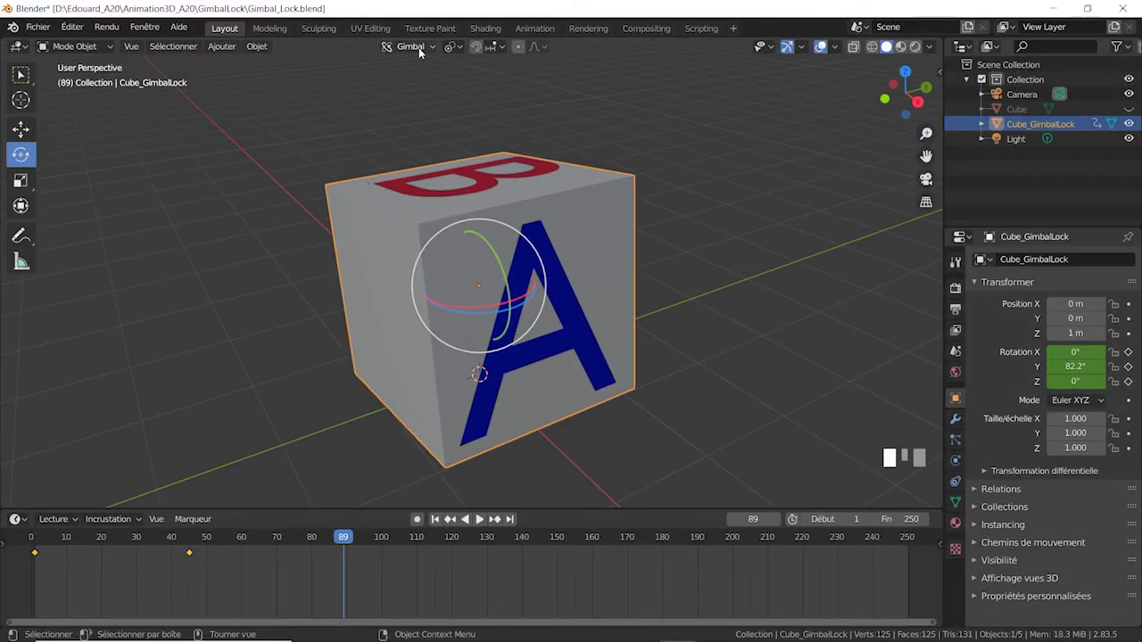
# At frame 89, rotate the cube about 90° around Z in Local orientation and insert a Rotation keyframe
pyautogui.click(418, 47)
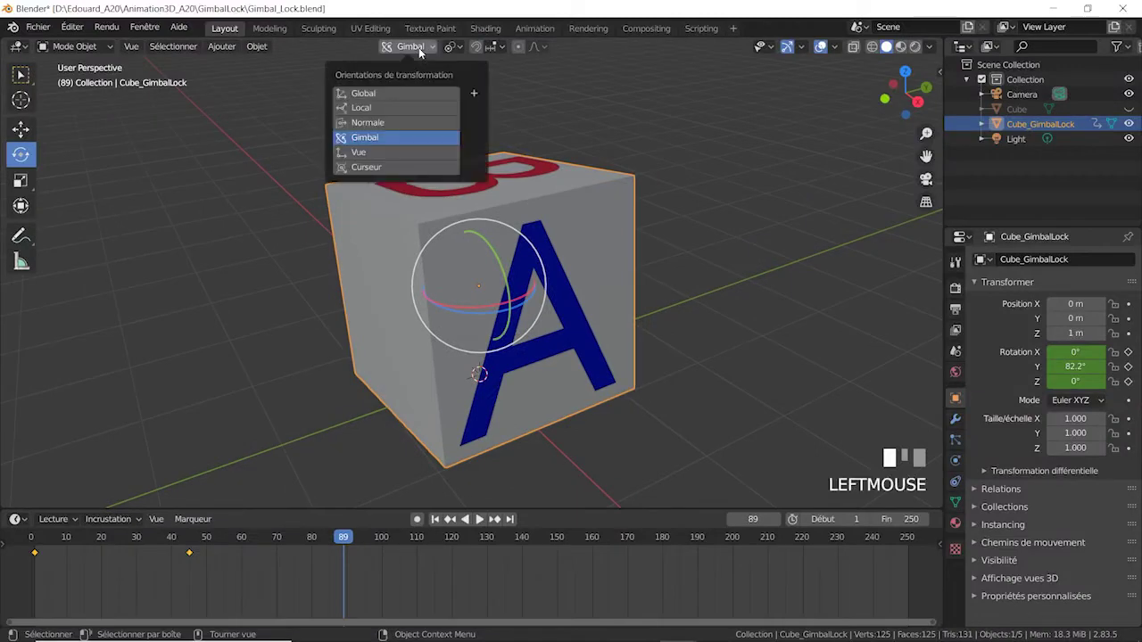
pyautogui.click(416, 107)
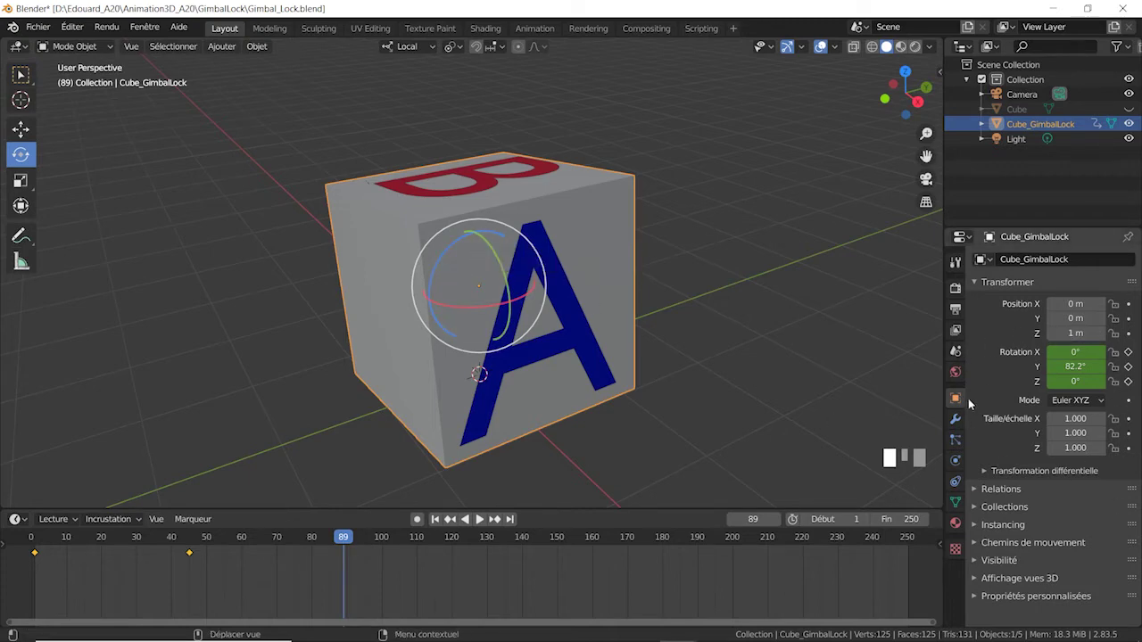
pyautogui.click(456, 240)
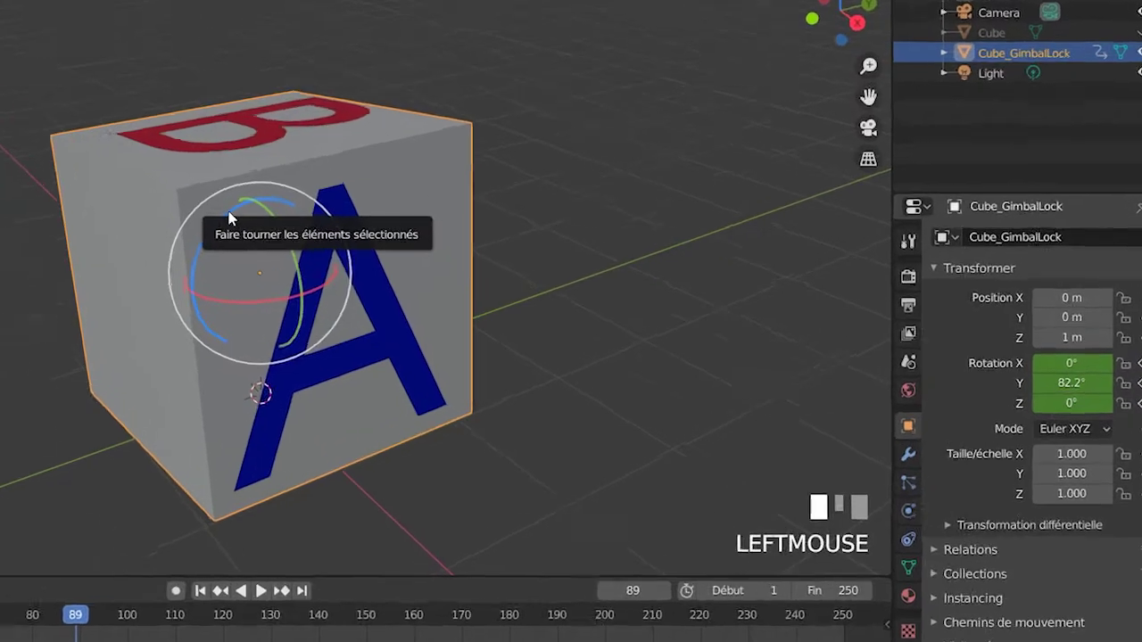
pyautogui.moveTo(230, 217); pyautogui.dragTo(218, 251)
pyautogui.moveTo(129, 241); pyautogui.dragTo(92, 307)
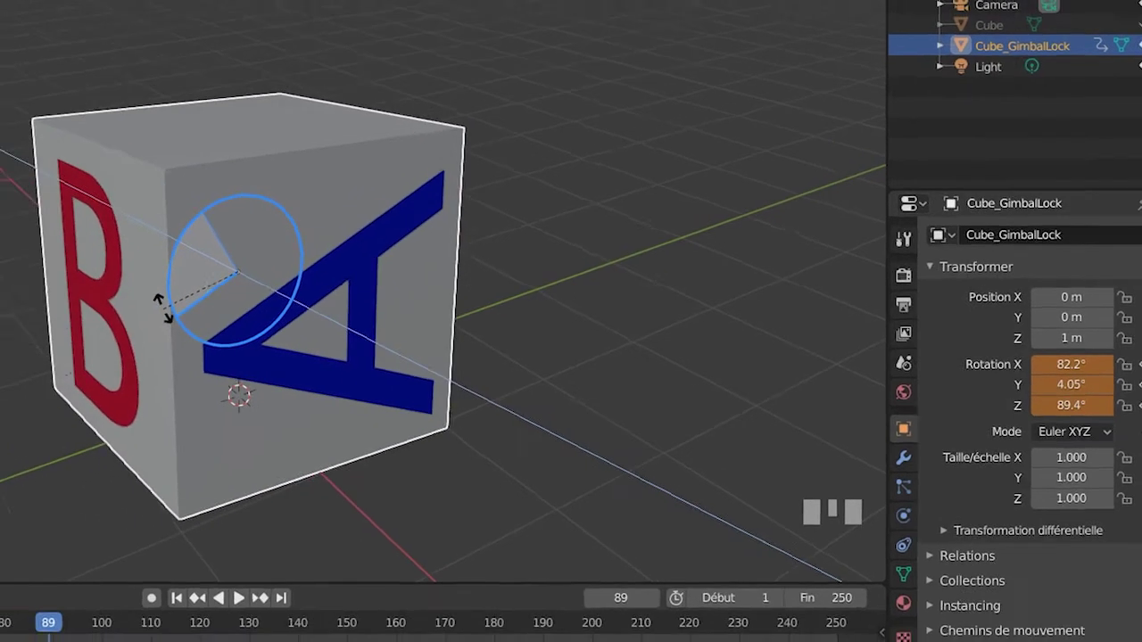
pyautogui.moveTo(161, 307); pyautogui.dragTo(161, 307)
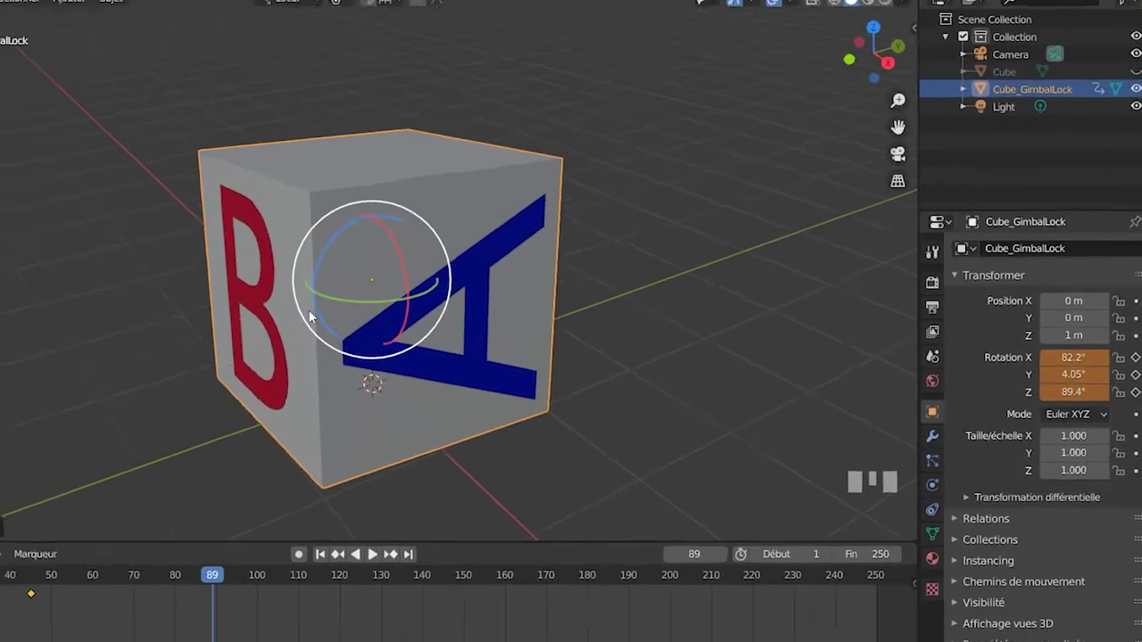
pyautogui.press('i')
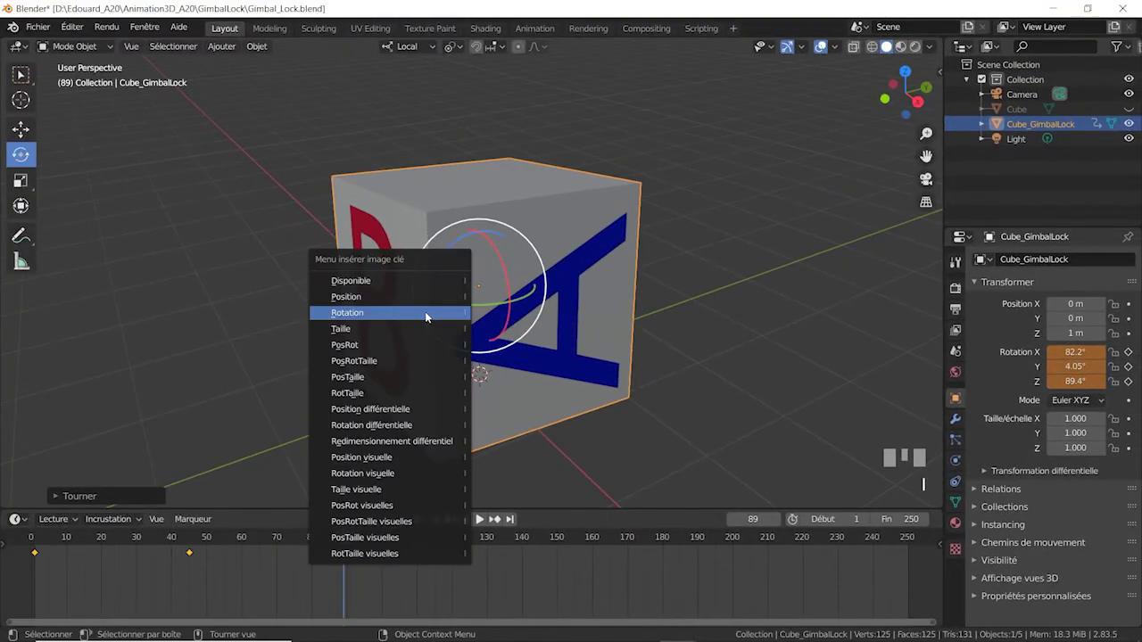
pyautogui.click(425, 313)
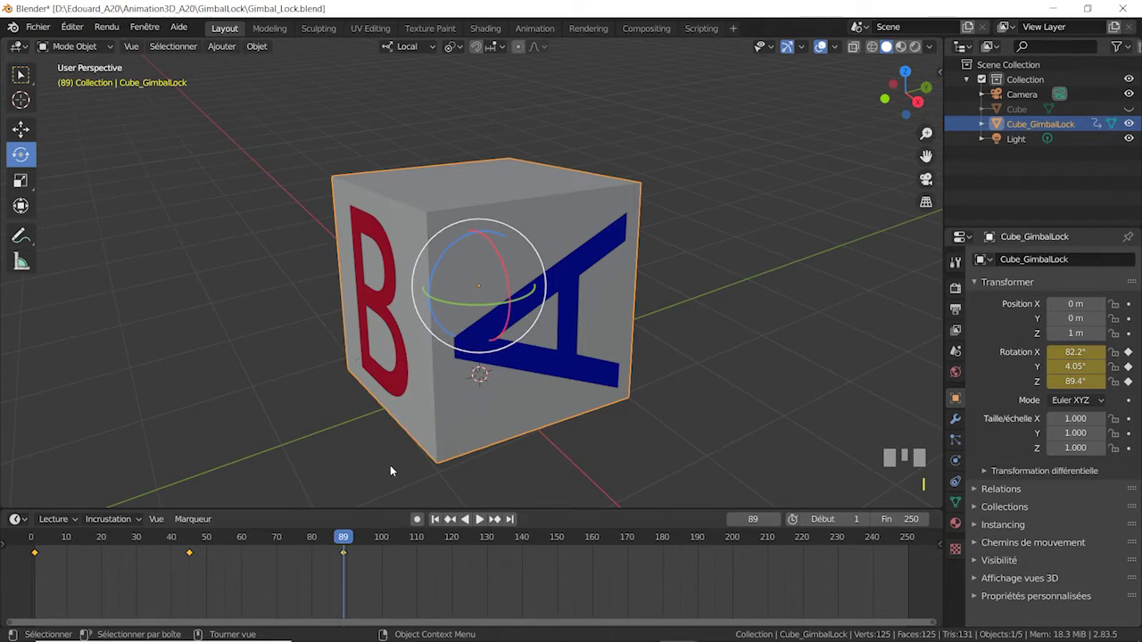
pyautogui.moveTo(343, 537)
pyautogui.mouseDown()
pyautogui.moveTo(38, 557)
pyautogui.moveTo(346, 554)
pyautogui.mouseUp()
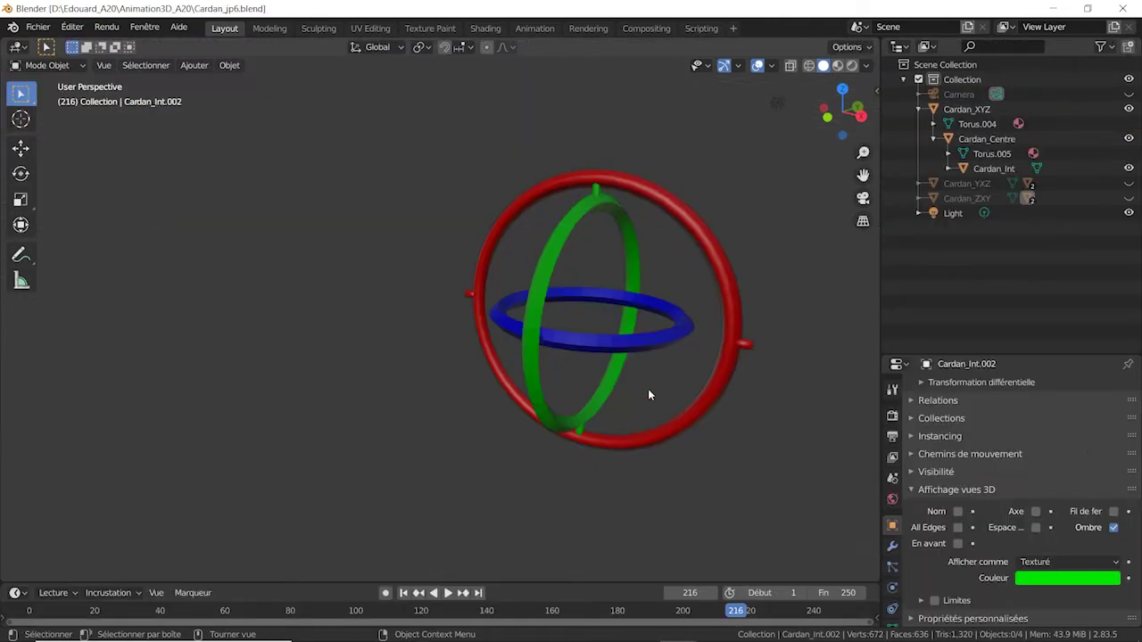
# Examine the nested red, green and blue rings of the Cardan_XYZ gimbal model and select the green Cardan_Centre ring
pyautogui.moveTo(682, 331); pyautogui.dragTo(582, 357, button='middle')
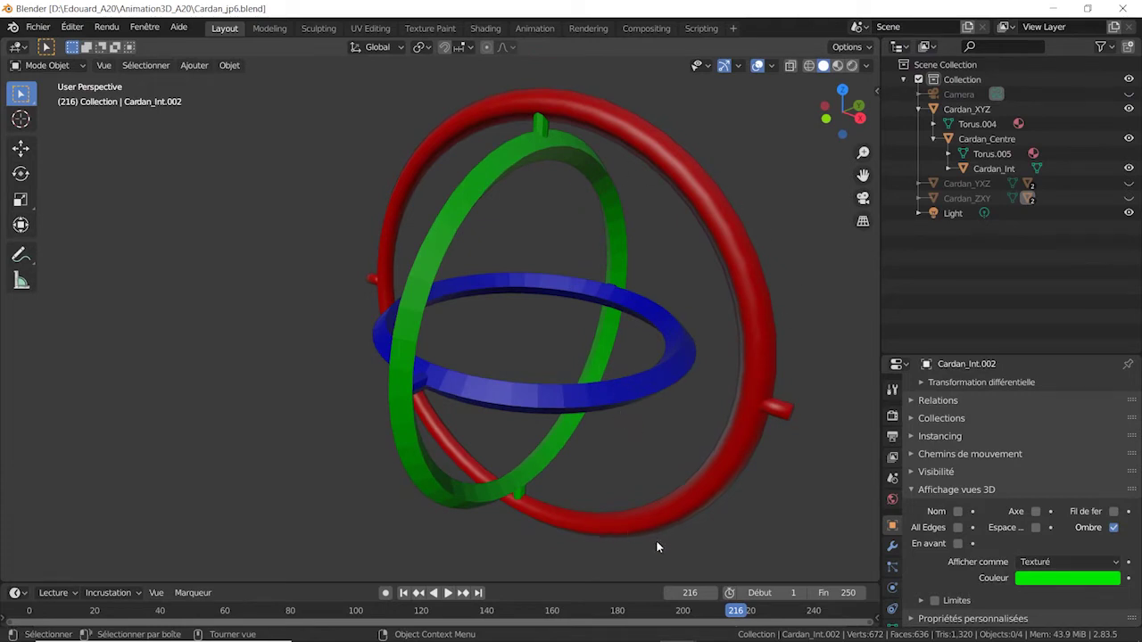
pyautogui.moveTo(622, 487); pyautogui.dragTo(646, 411, button='middle')
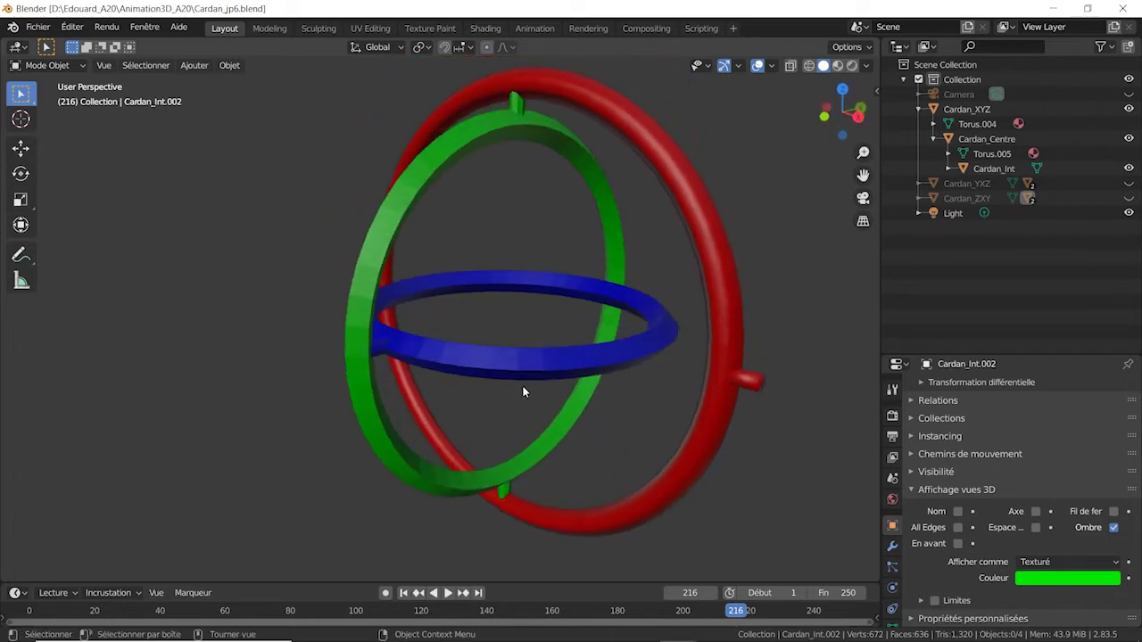
pyautogui.moveTo(524, 391); pyautogui.dragTo(665, 362, button='middle')
pyautogui.scroll(-3, 527, 323)
pyautogui.scroll(2, 598, 256)
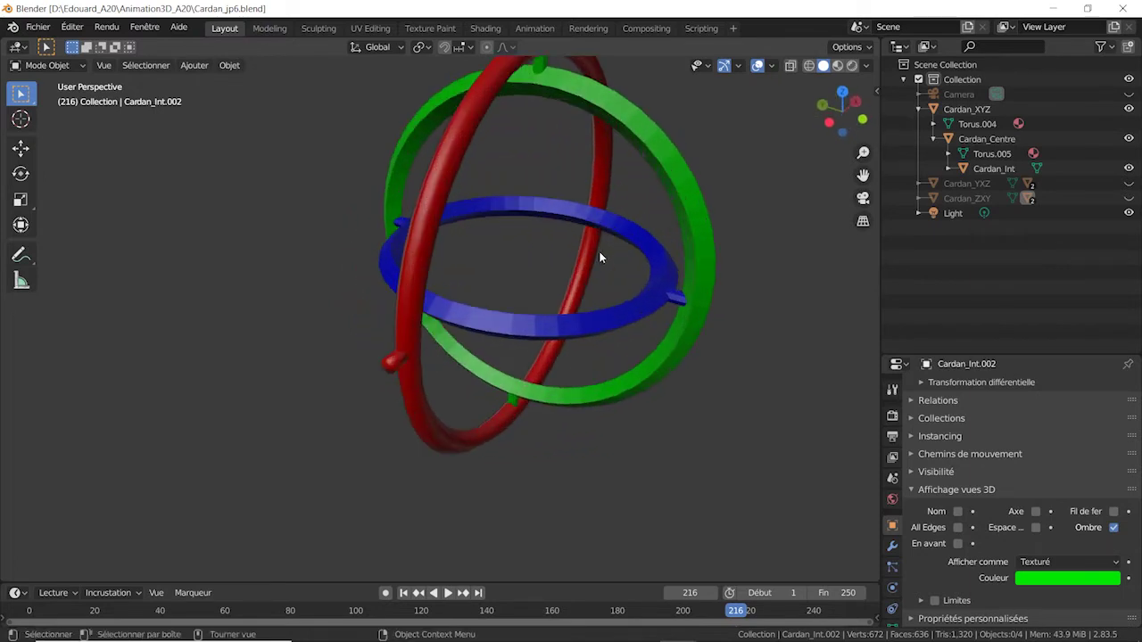
pyautogui.click(622, 315)
pyautogui.click(712, 297)
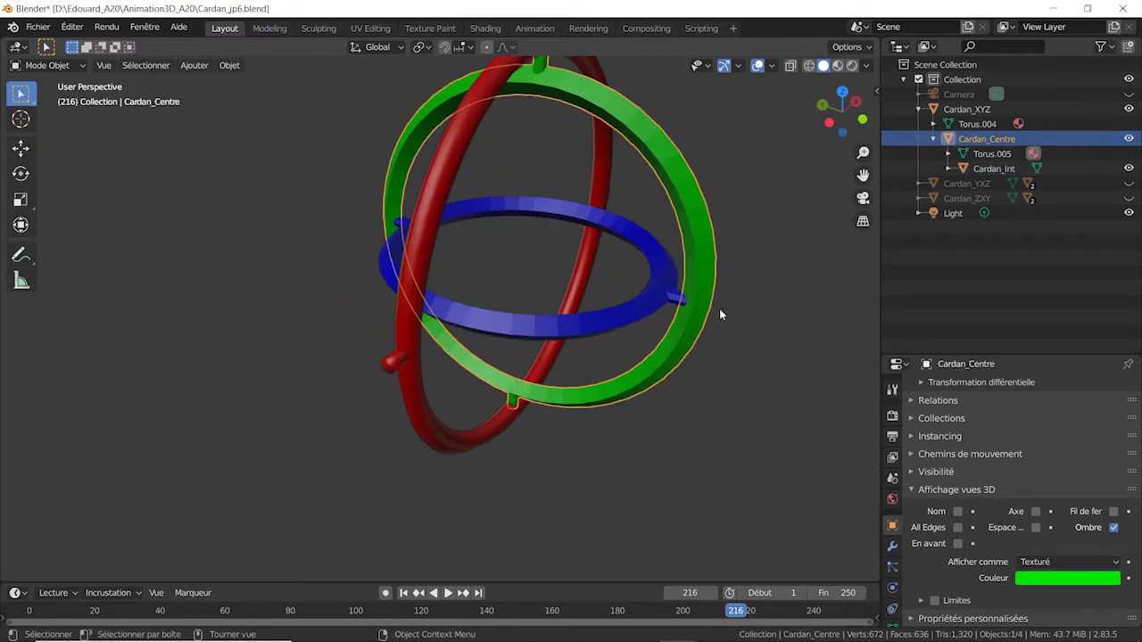
pyautogui.moveTo(773, 338); pyautogui.dragTo(661, 206, button='middle')
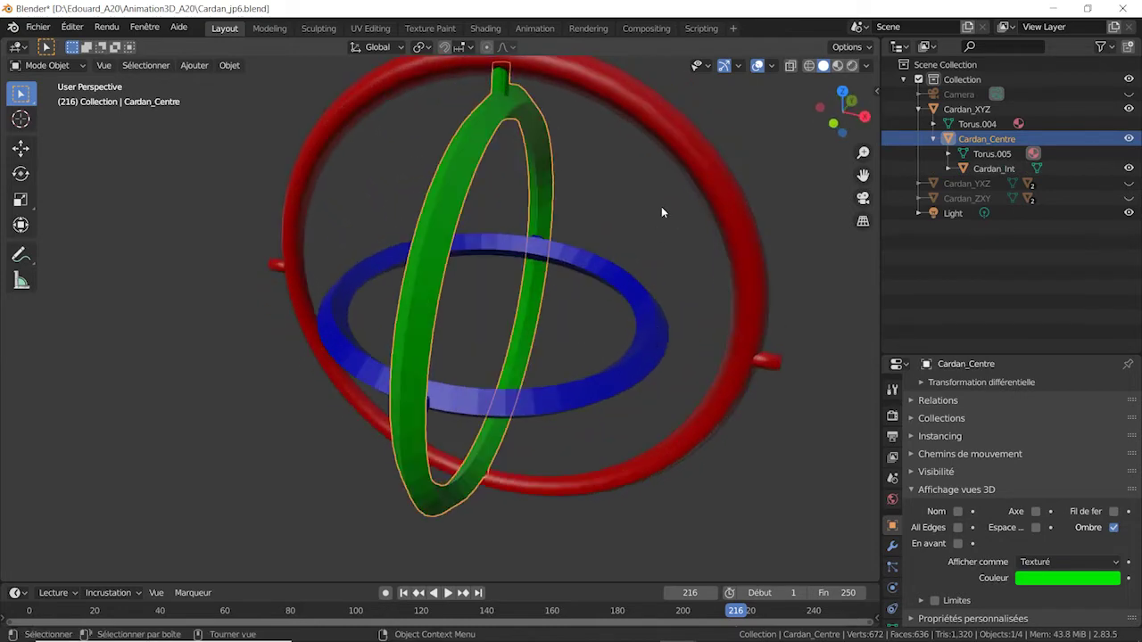
# Rotate the red outer ring Cardan_XYZ about -17° around the global Z axis
pyautogui.click(691, 152)
pyautogui.scroll(-3, 653, 296)
pyautogui.moveTo(649, 407); pyautogui.dragTo(615, 368, button='middle')
pyautogui.press('r')
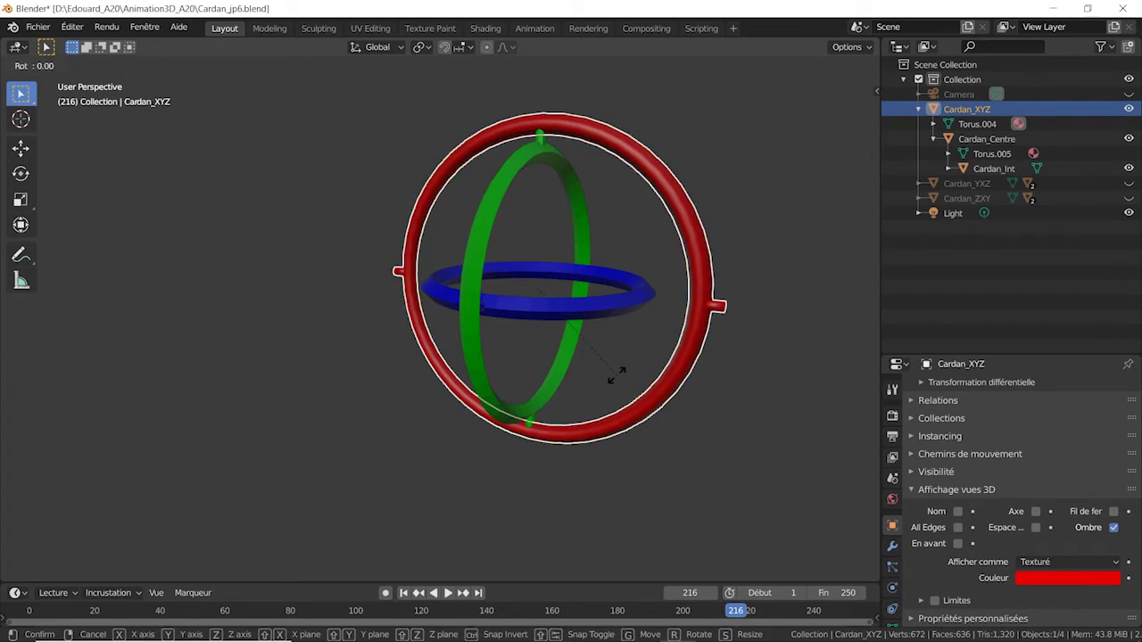
pyautogui.press('z')
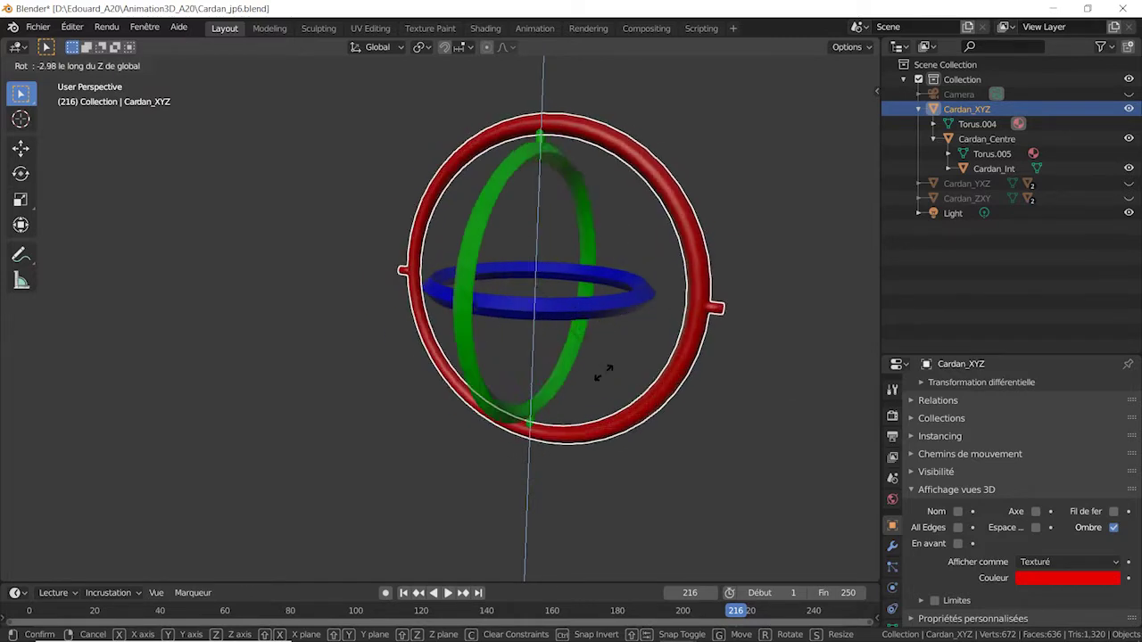
pyautogui.click(575, 377)
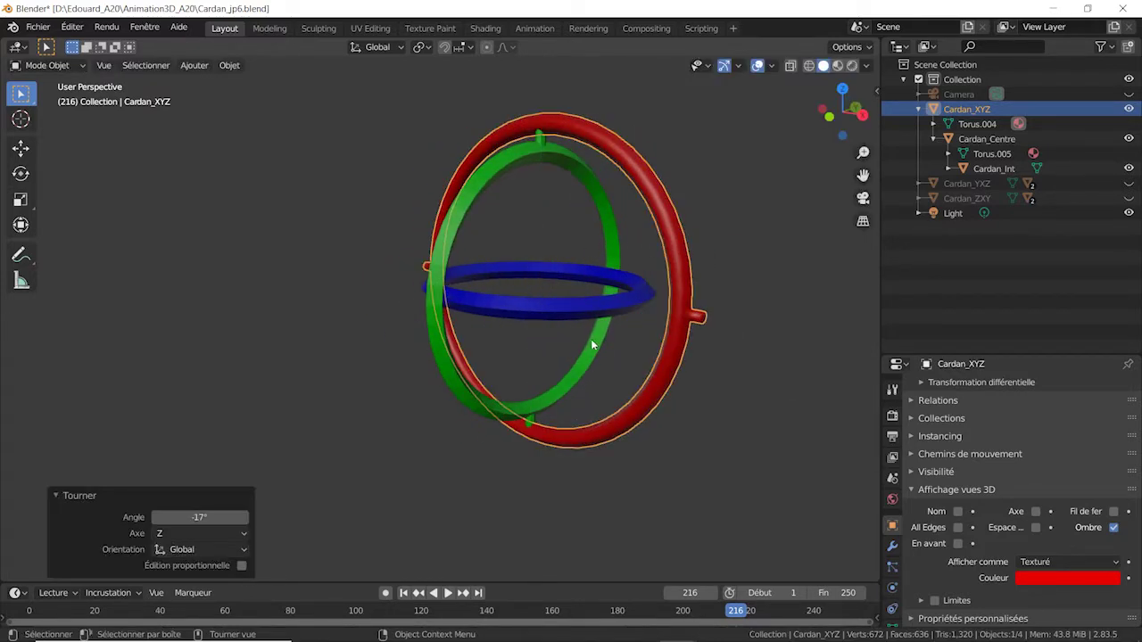
# Rotate the green Cardan_Centre ring about -91.6° around global Z so it lies in the plane of the red ring
pyautogui.moveTo(590, 341); pyautogui.dragTo(589, 364, button='middle')
pyautogui.scroll(2, 589, 364)
pyautogui.scroll(-1, 589, 364)
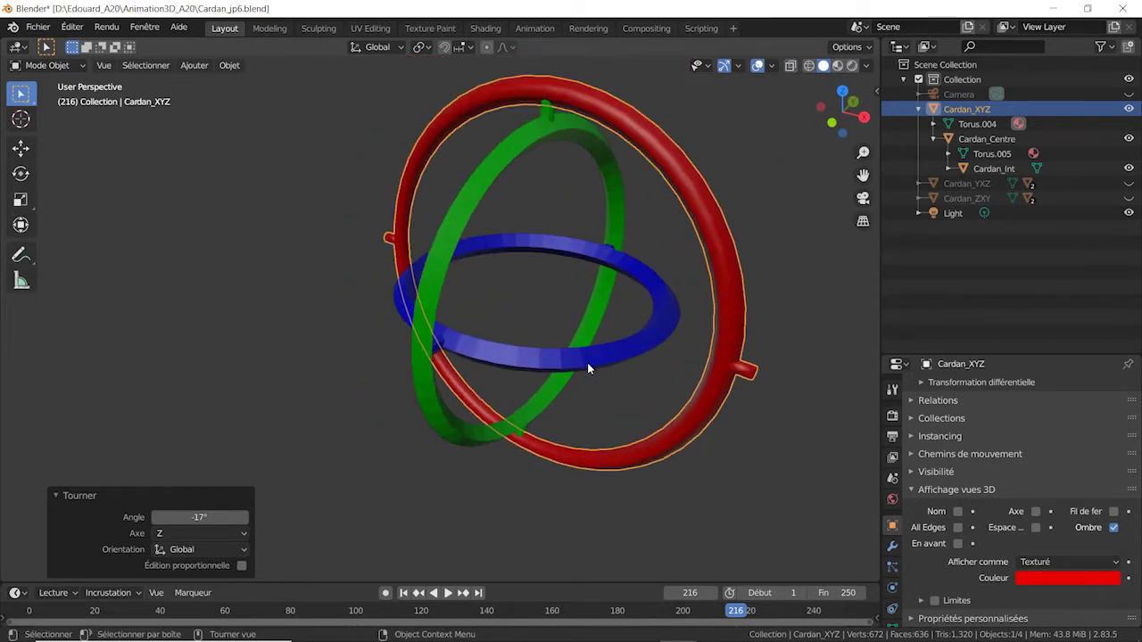
pyautogui.keyDown('shift'); pyautogui.moveTo(585, 315); pyautogui.dragTo(581, 362, button='middle'); pyautogui.keyUp('shift')
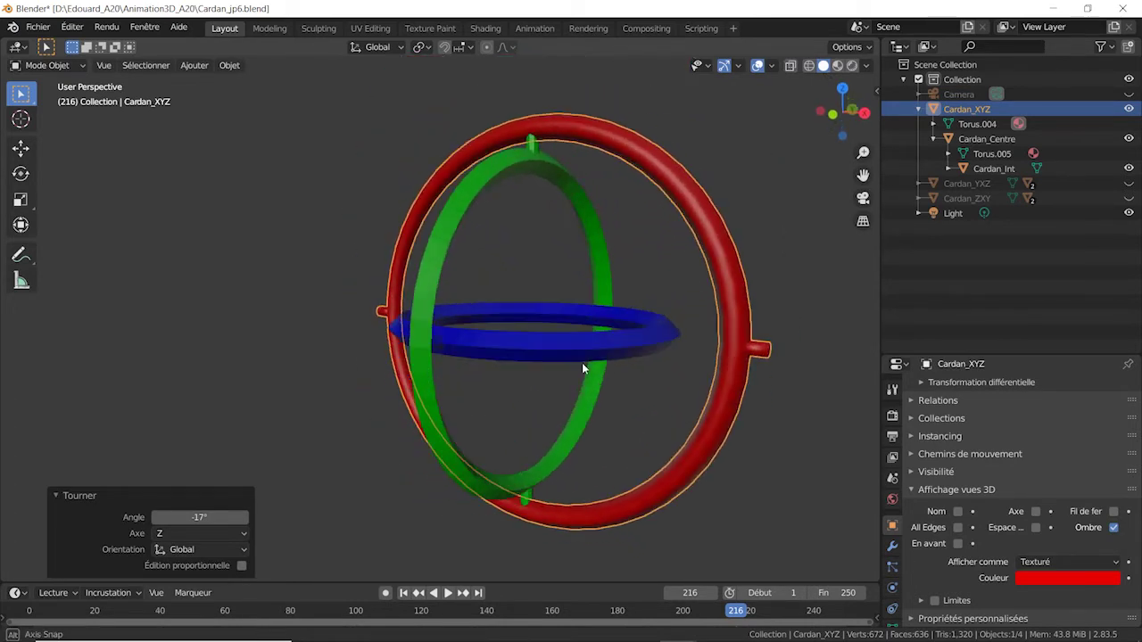
pyautogui.moveTo(608, 312); pyautogui.dragTo(561, 254, button='middle')
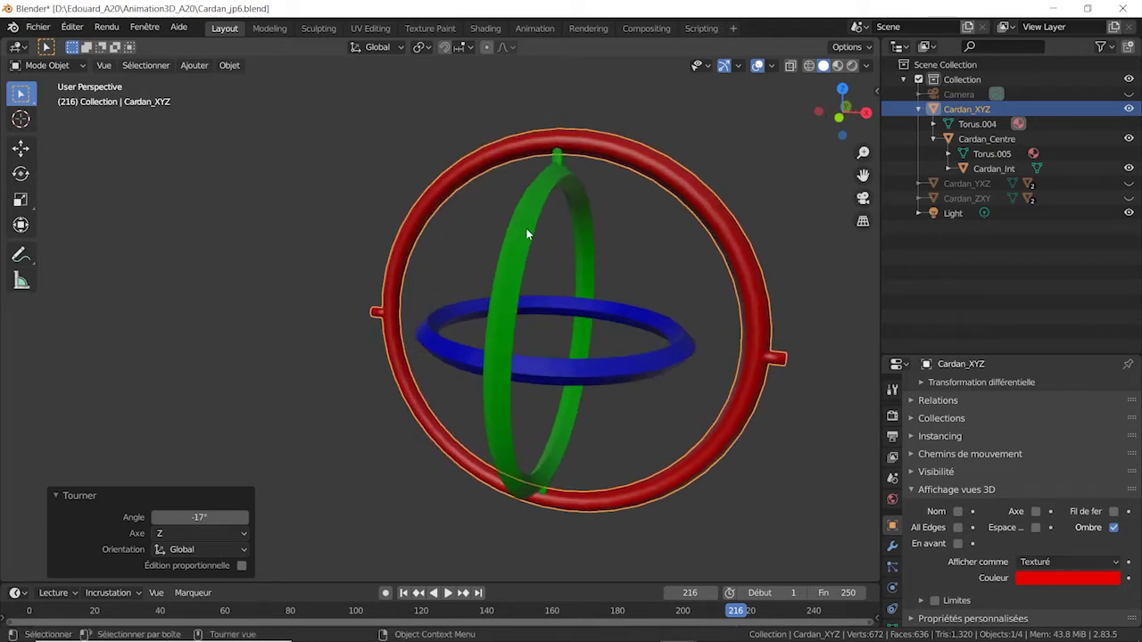
pyautogui.click(527, 234)
pyautogui.press('r')
pyautogui.press('z')
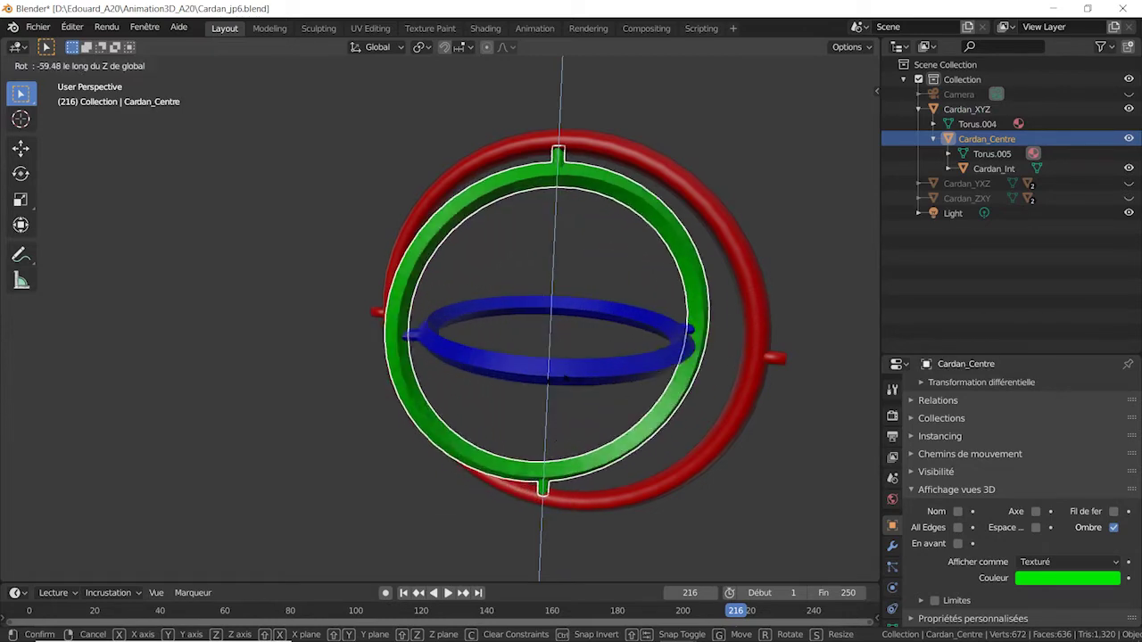
pyautogui.click(526, 385)
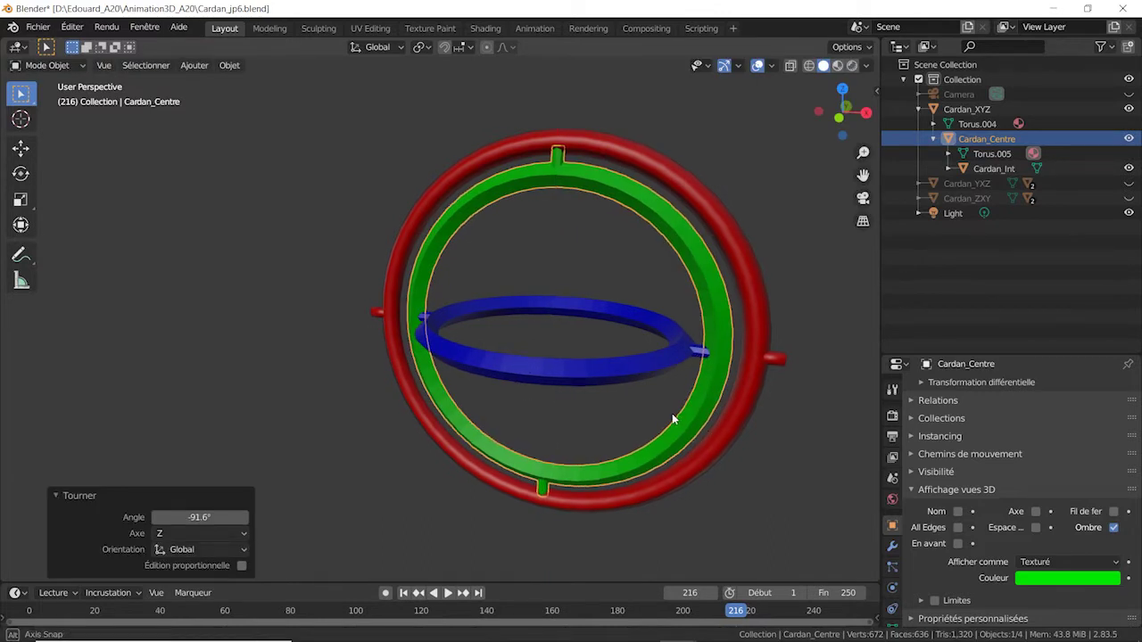
# Fine-tune the green Cardan_Centre ring's alignment with the red ring by rotating it about 2.56° around global Z
pyautogui.moveTo(671, 413); pyautogui.dragTo(669, 288, button='middle')
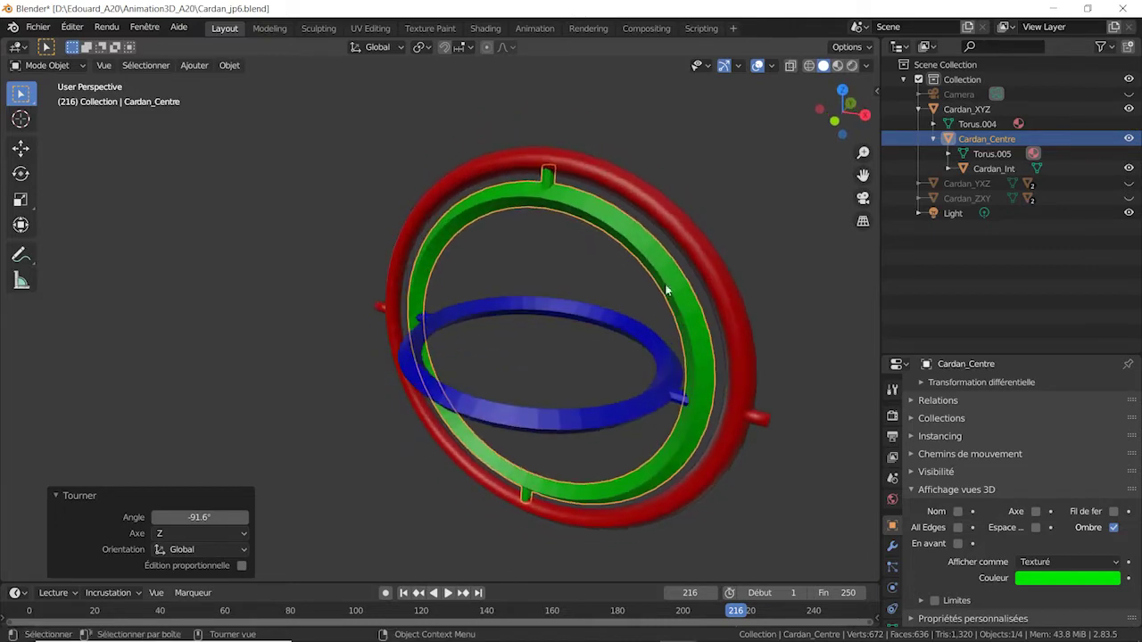
pyautogui.press('r')
pyautogui.press('z')
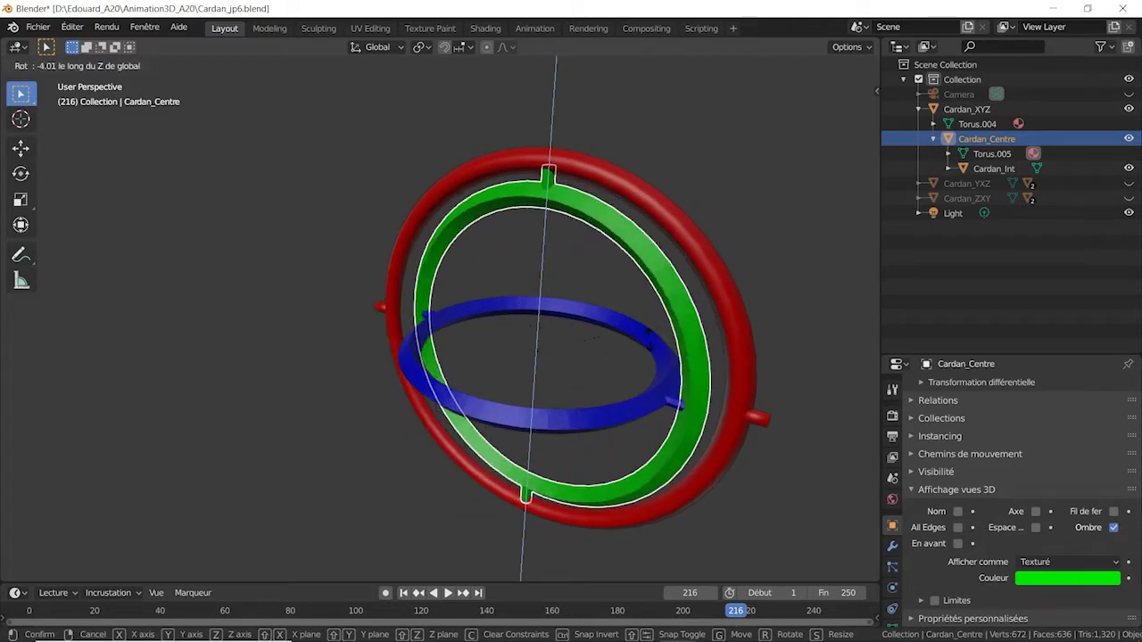
pyautogui.click(643, 318)
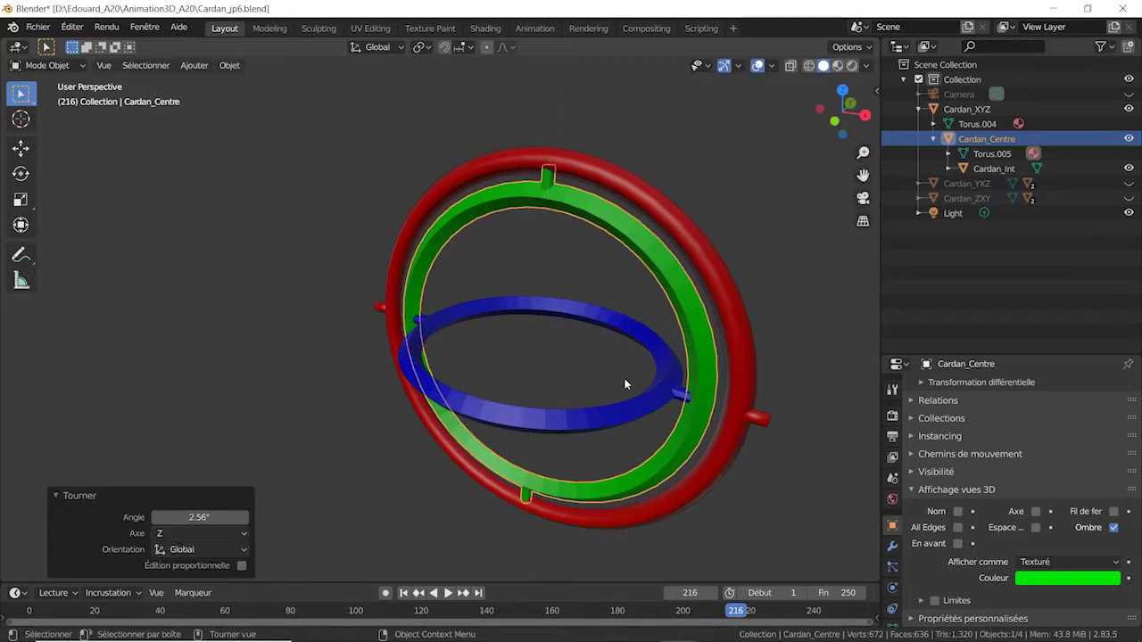
pyautogui.moveTo(624, 384); pyautogui.dragTo(659, 412, button='middle')
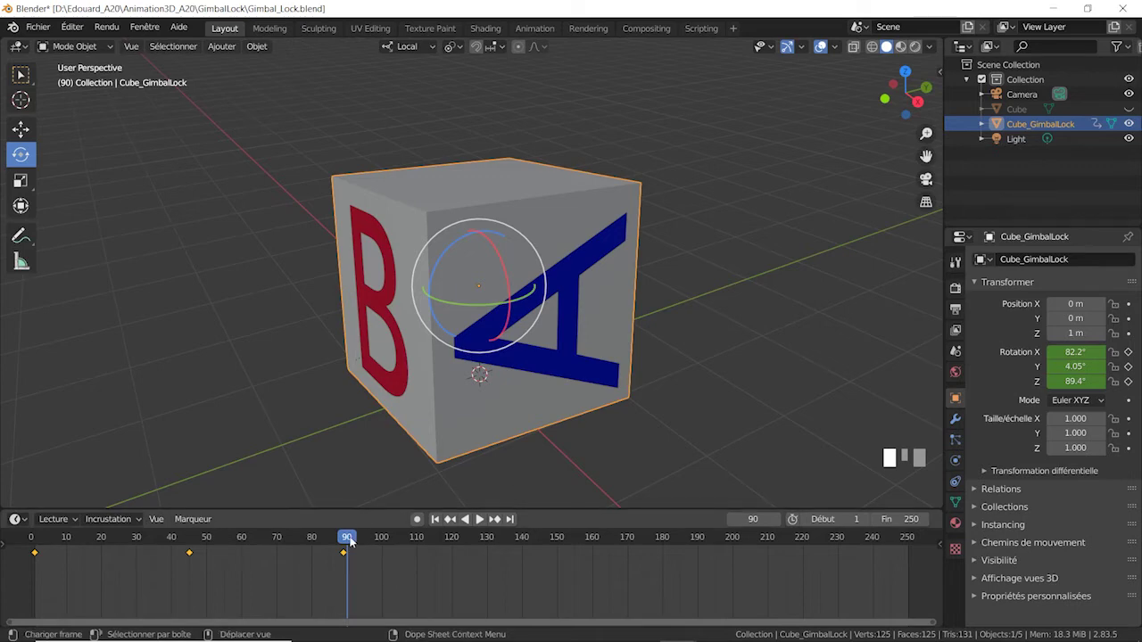
# Switch to the Gimbal_Lock file, clear the cube's rotation keyframes at frame 1, and open its rotation mode list
pyautogui.moveTo(350, 540); pyautogui.dragTo(34, 539)
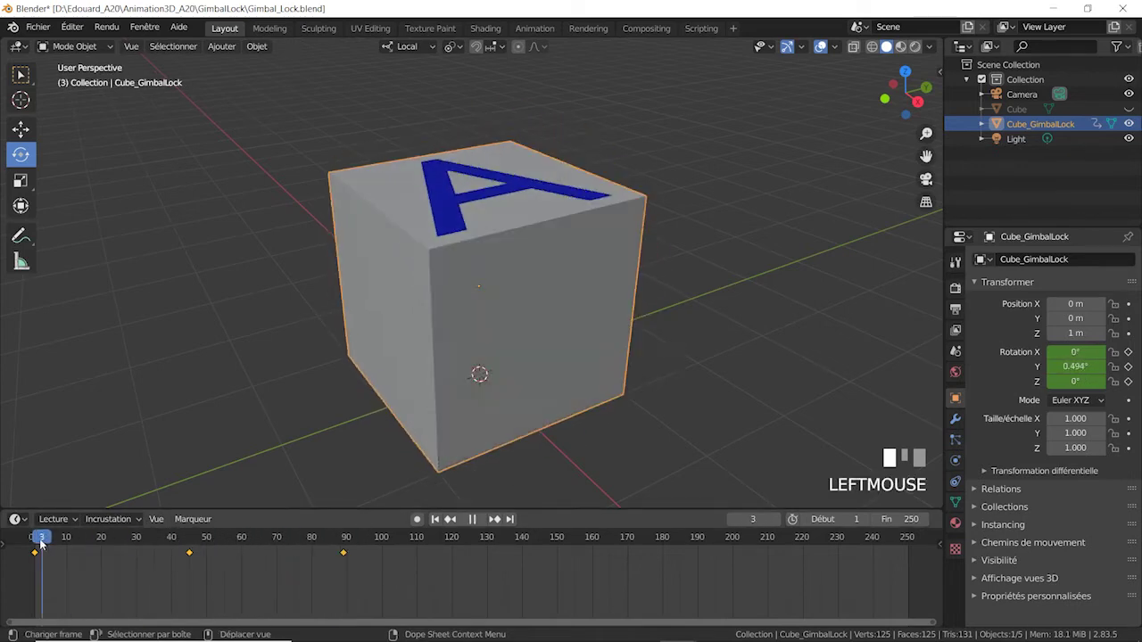
pyautogui.rightClick(1066, 365)
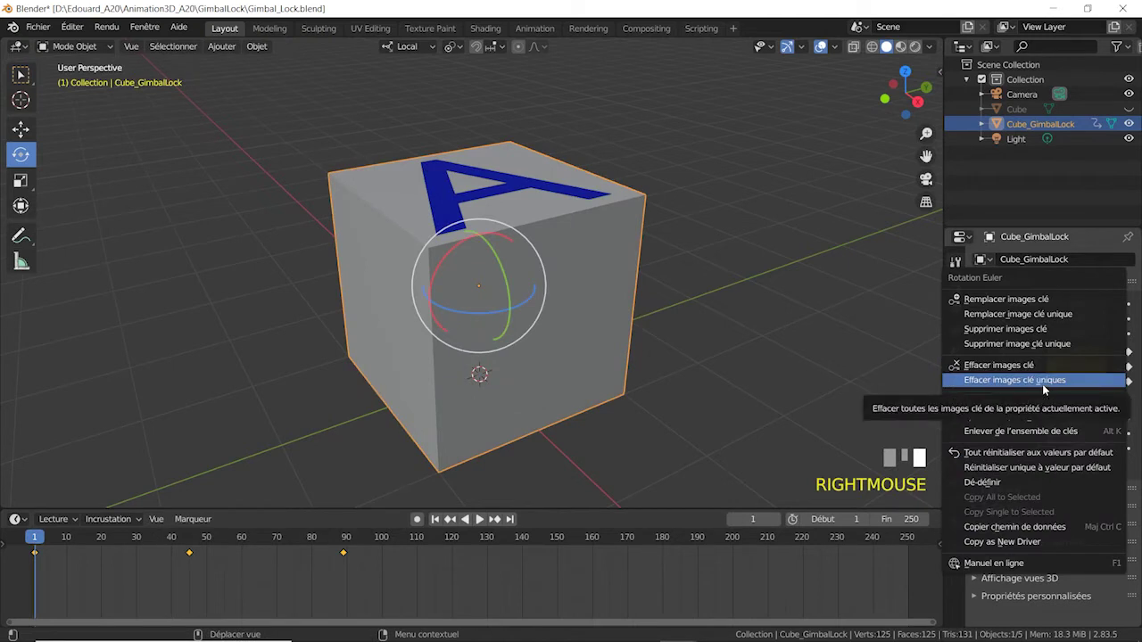
pyautogui.click(1042, 384)
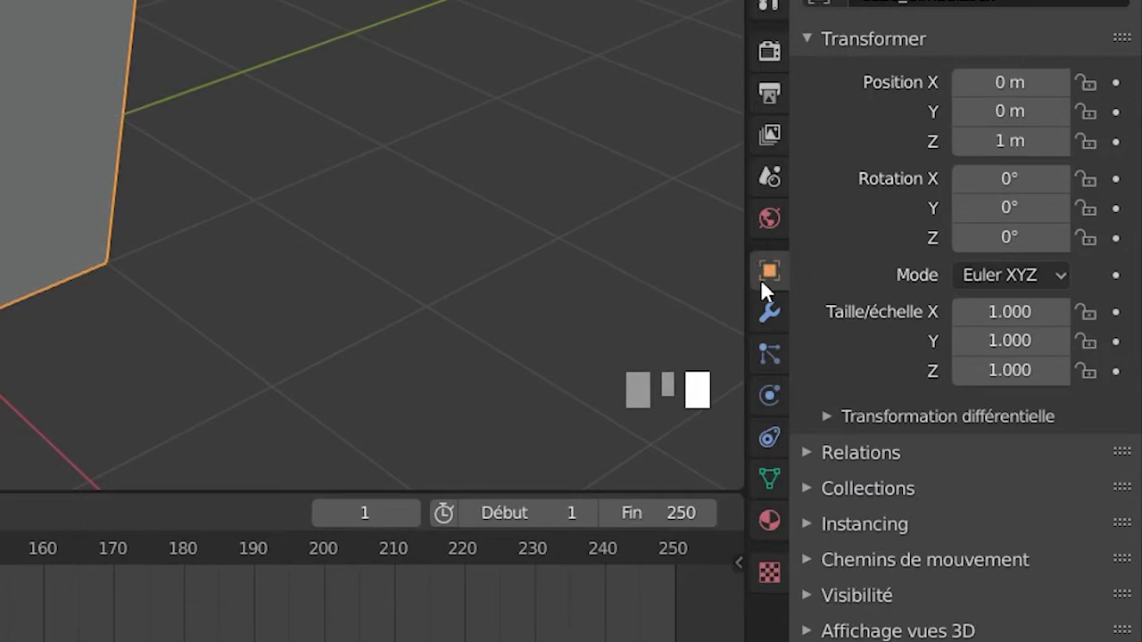
pyautogui.click(1052, 274)
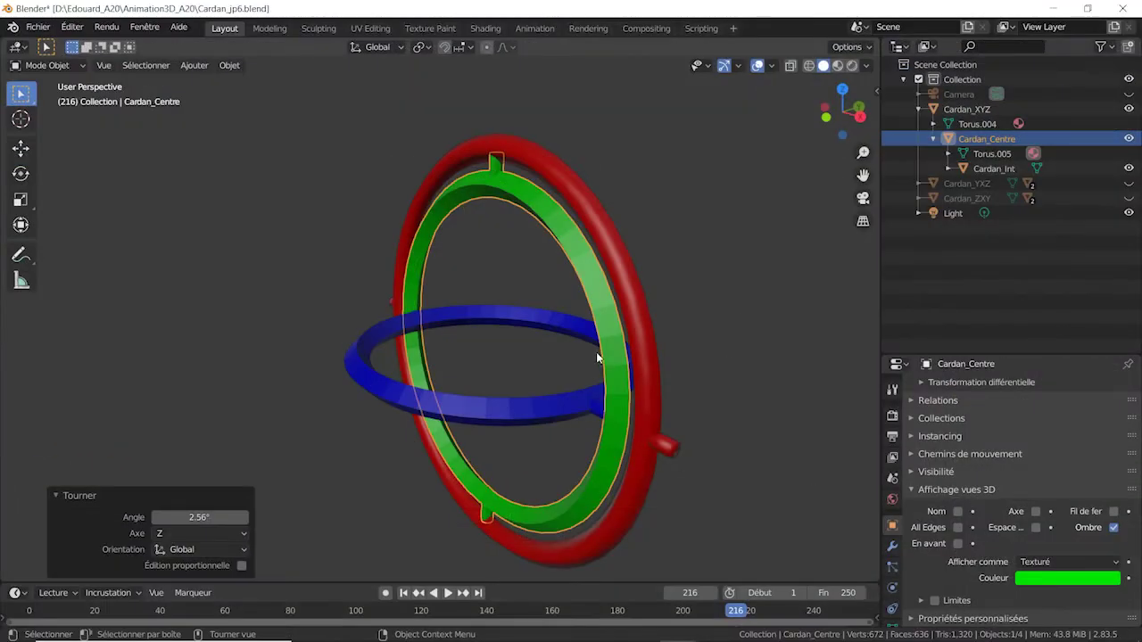
# Back in the Cardan_jp6 file, undo both rotations of the green Cardan_Centre ring and its selection
pyautogui.moveTo(600, 355); pyautogui.dragTo(636, 350, button='middle')
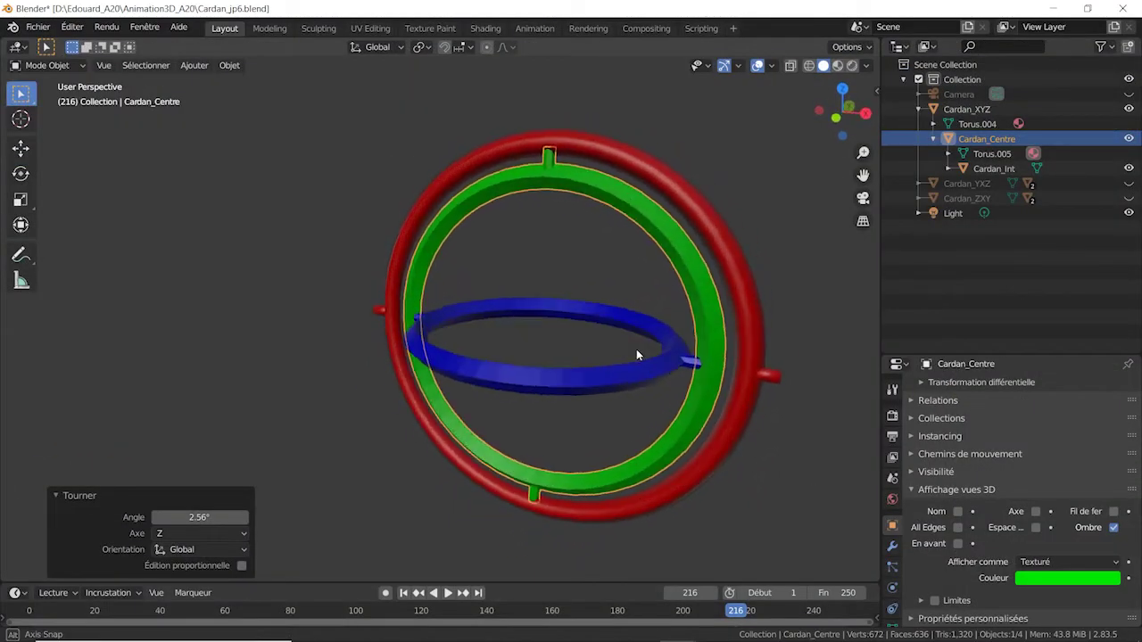
pyautogui.hotkey('ctrl', 'z')
pyautogui.hotkey('ctrl', 'z')
pyautogui.hotkey('ctrl', 'z')
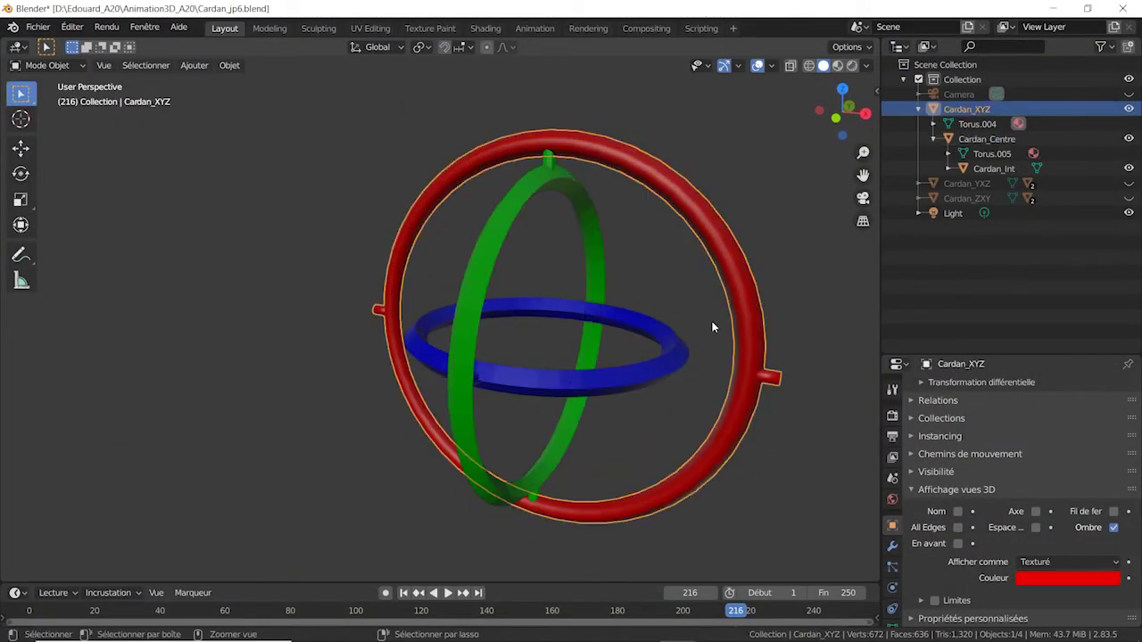
# Unhide the Cardan_YXZ and Cardan_ZXY gimbal models so they show alongside Cardan_XYZ
pyautogui.keyDown('ctrl'); pyautogui.moveTo(716, 304); pyautogui.dragTo(668, 258, button='middle'); pyautogui.keyUp('ctrl')
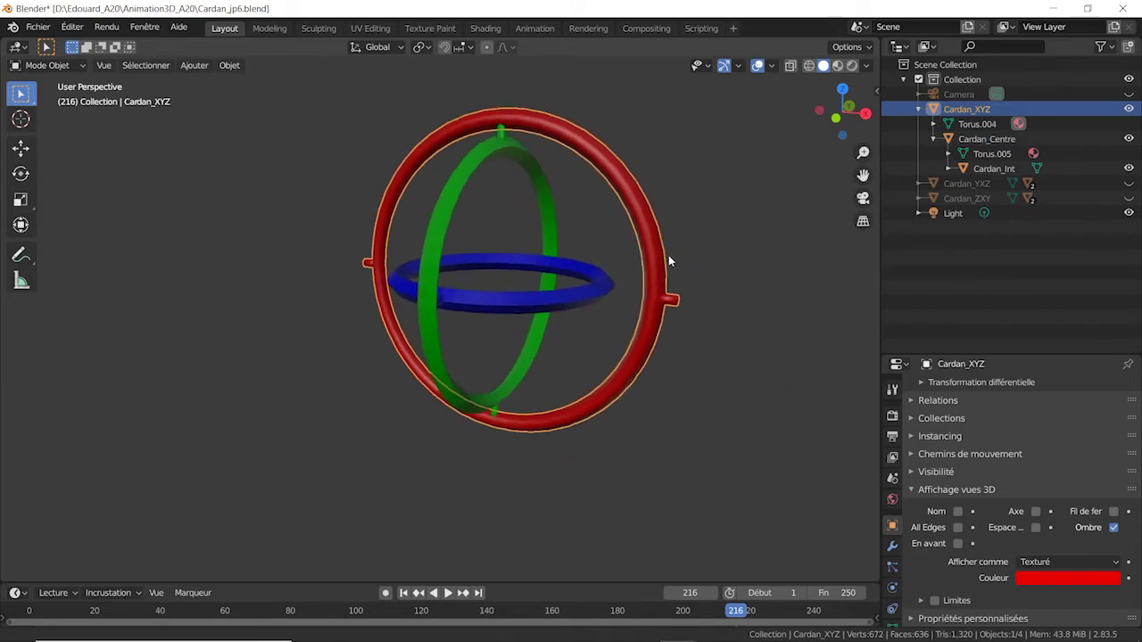
pyautogui.click(1129, 198)
pyautogui.click(1128, 183)
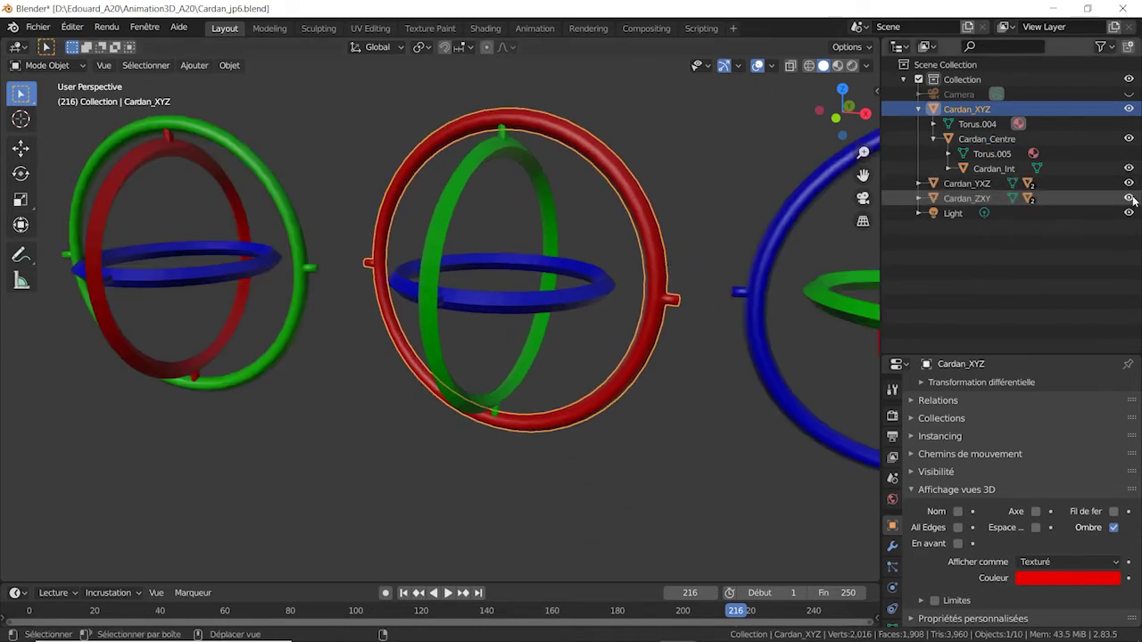
pyautogui.scroll(-3, 571, 363)
pyautogui.moveTo(572, 363); pyautogui.dragTo(596, 380, button='middle')
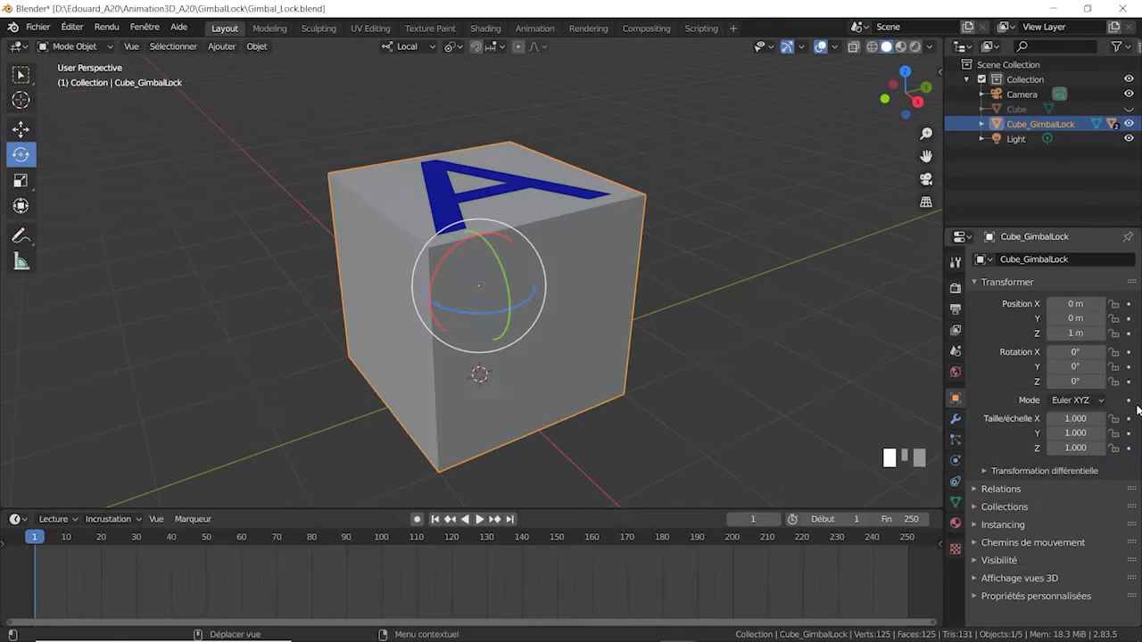
# Compare the cube's Euler rotation orders with the three gimbal models' ring nesting, picking the rings of Cardan_ZXY
pyautogui.click(1101, 400)
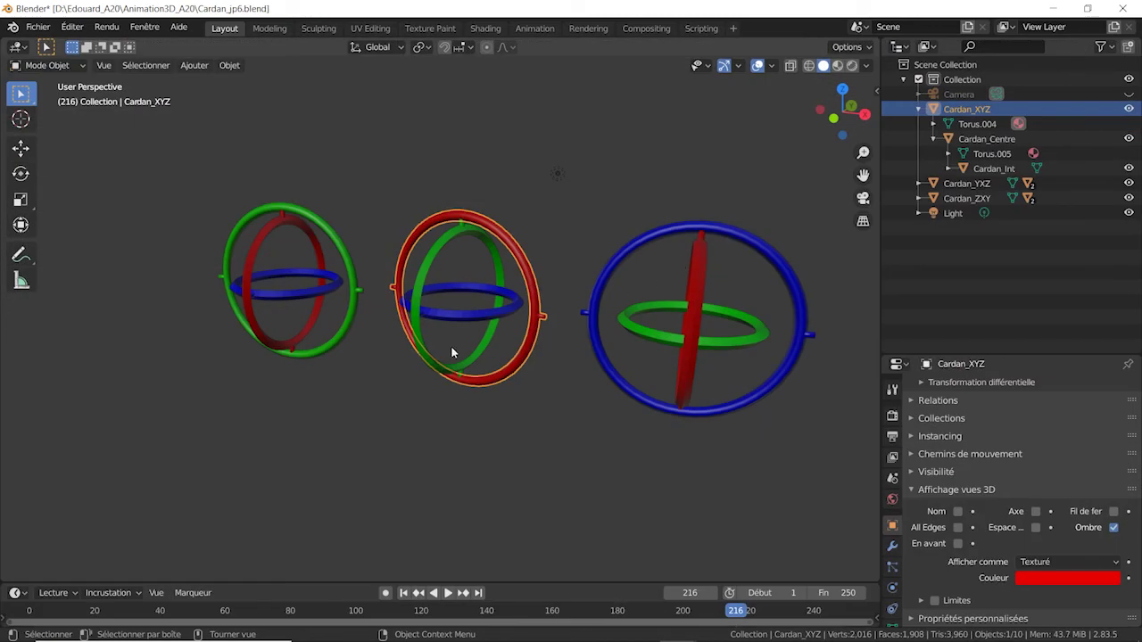
pyautogui.scroll(2, 452, 345)
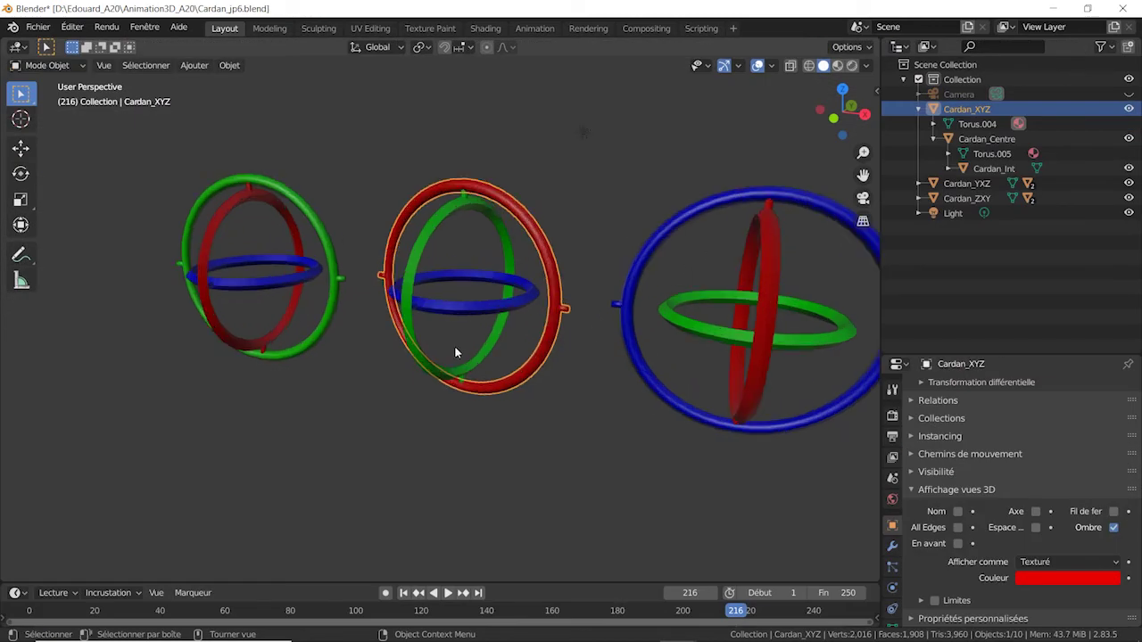
pyautogui.moveTo(518, 319); pyautogui.dragTo(633, 222, button='middle')
pyautogui.click(643, 209)
pyautogui.click(657, 186)
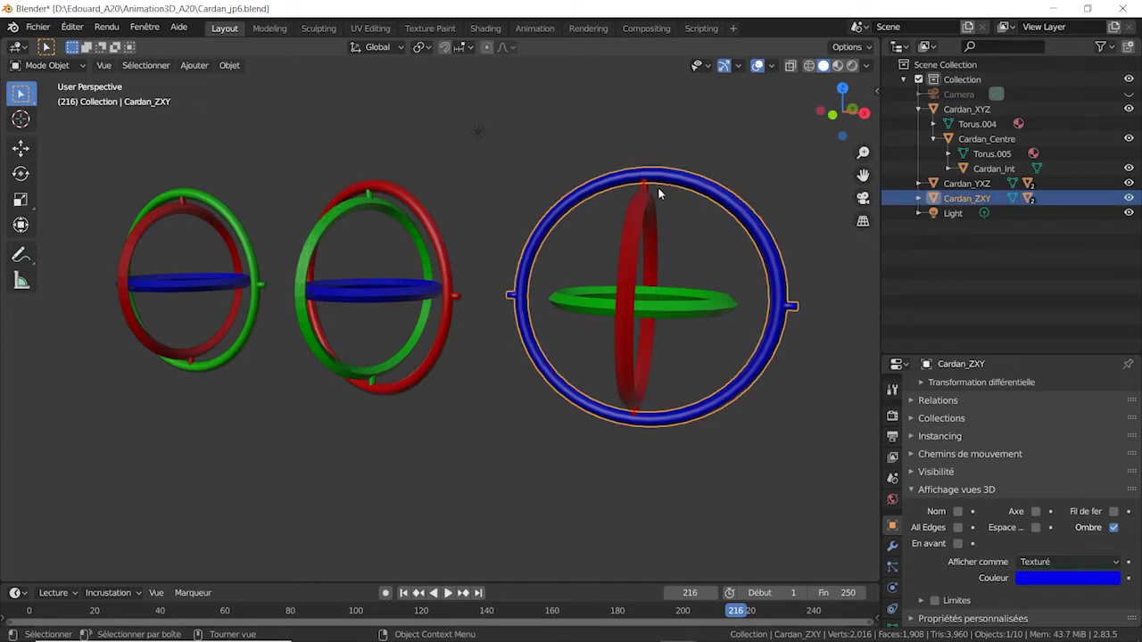
pyautogui.click(684, 316)
pyautogui.click(705, 192)
pyautogui.moveTo(674, 212); pyautogui.dragTo(563, 192, button='middle')
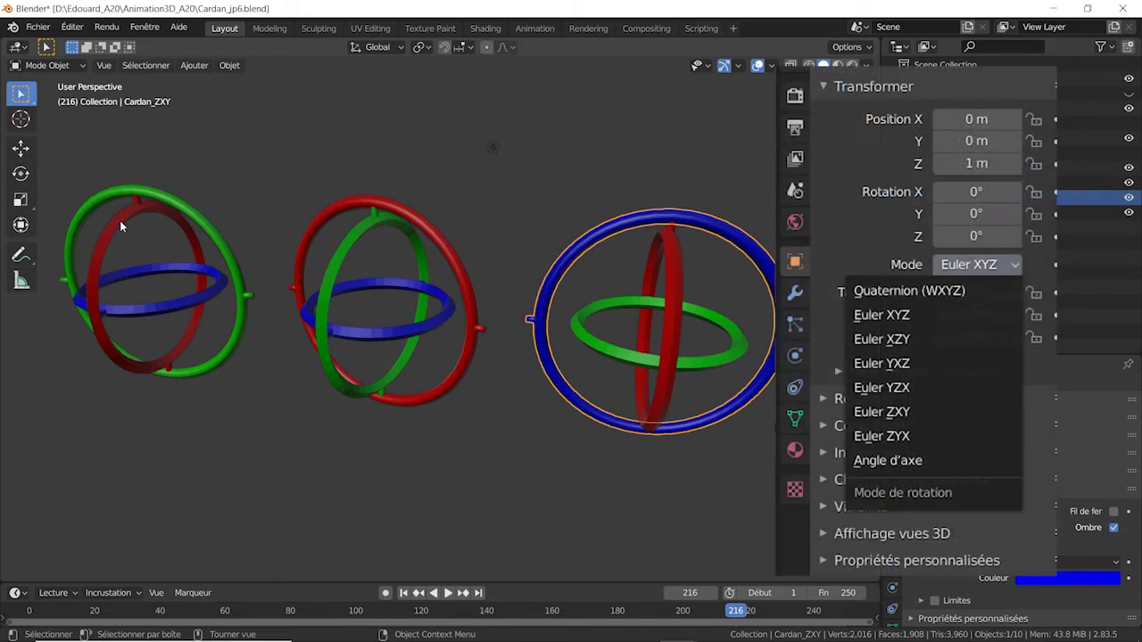
# Try rotating the red middle ring Cardan_Centre.001 of the YXZ gimbal around global Z towards its green outer ring
pyautogui.click(120, 221)
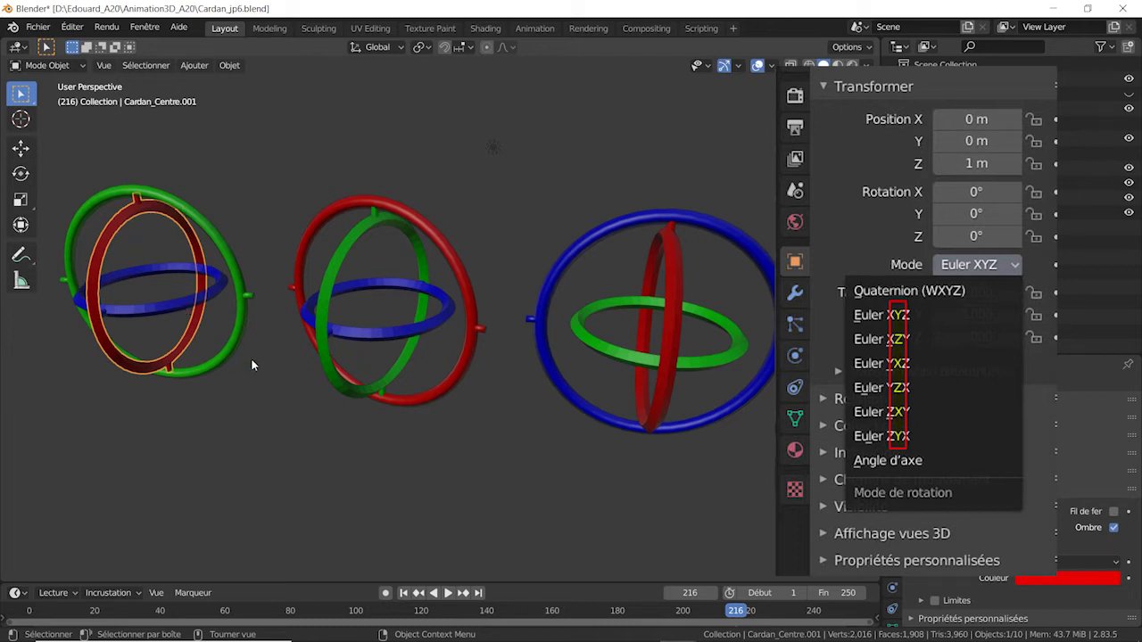
pyautogui.press('r')
pyautogui.press('z')
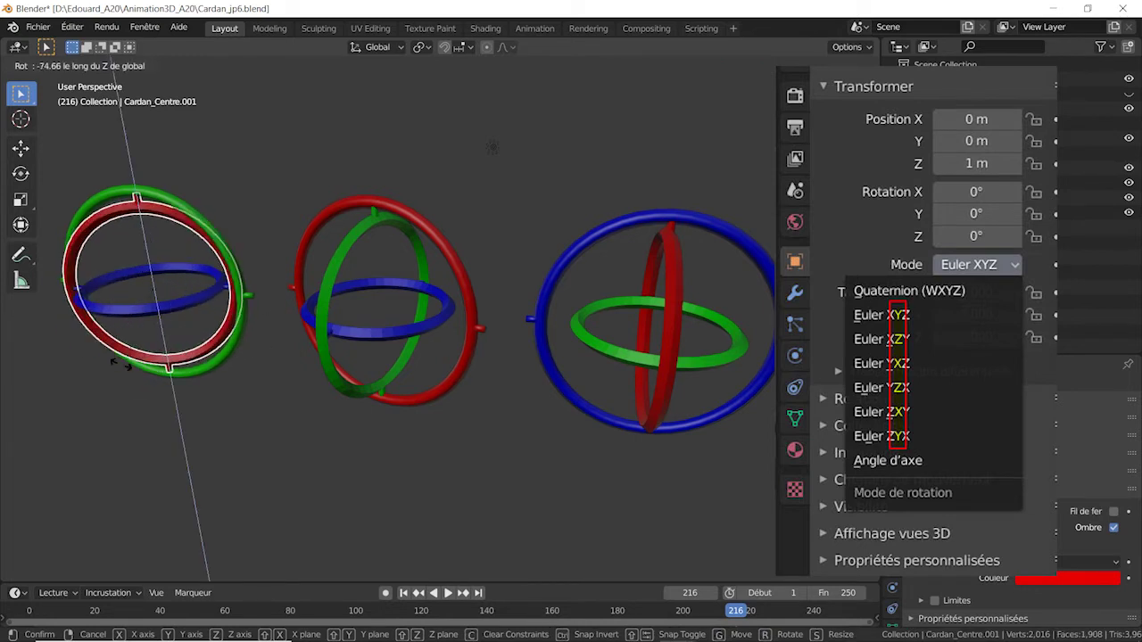
pyautogui.click(273, 350)
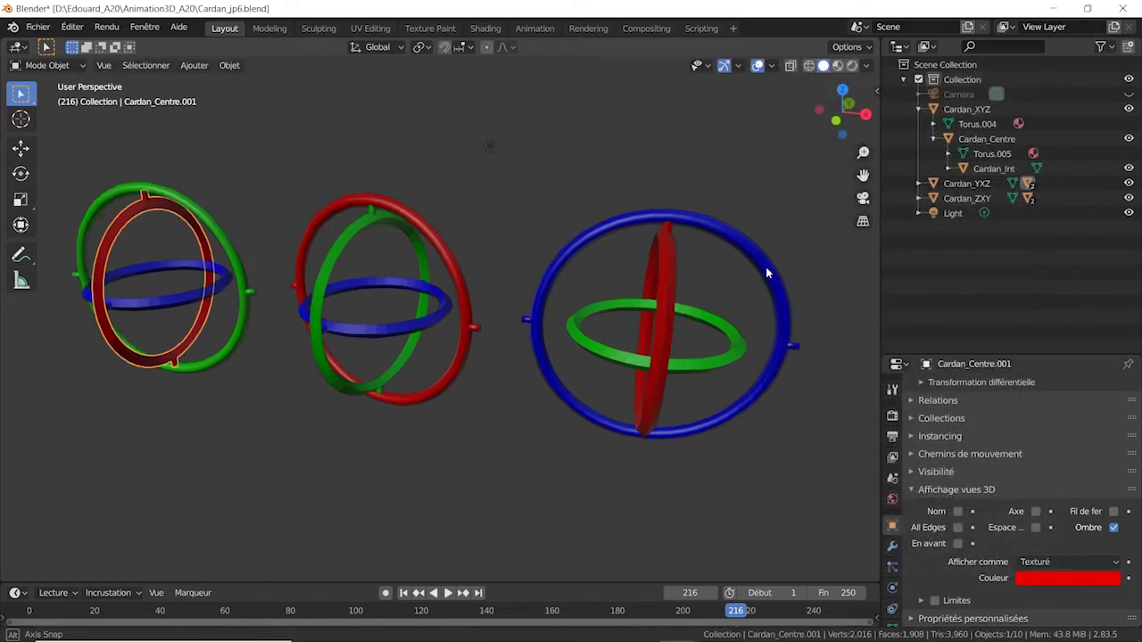
# Rotate the red middle ring Cardan_Centre.002 of the ZXY gimbal around the global Z axis
pyautogui.moveTo(765, 273); pyautogui.dragTo(757, 214, button='middle')
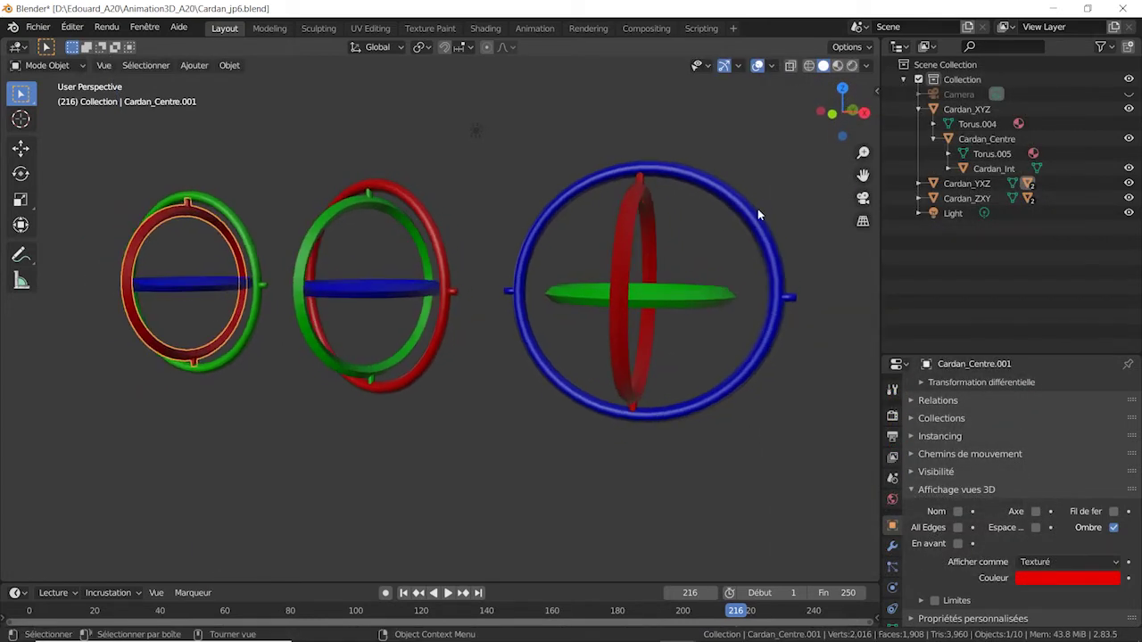
pyautogui.click(629, 217)
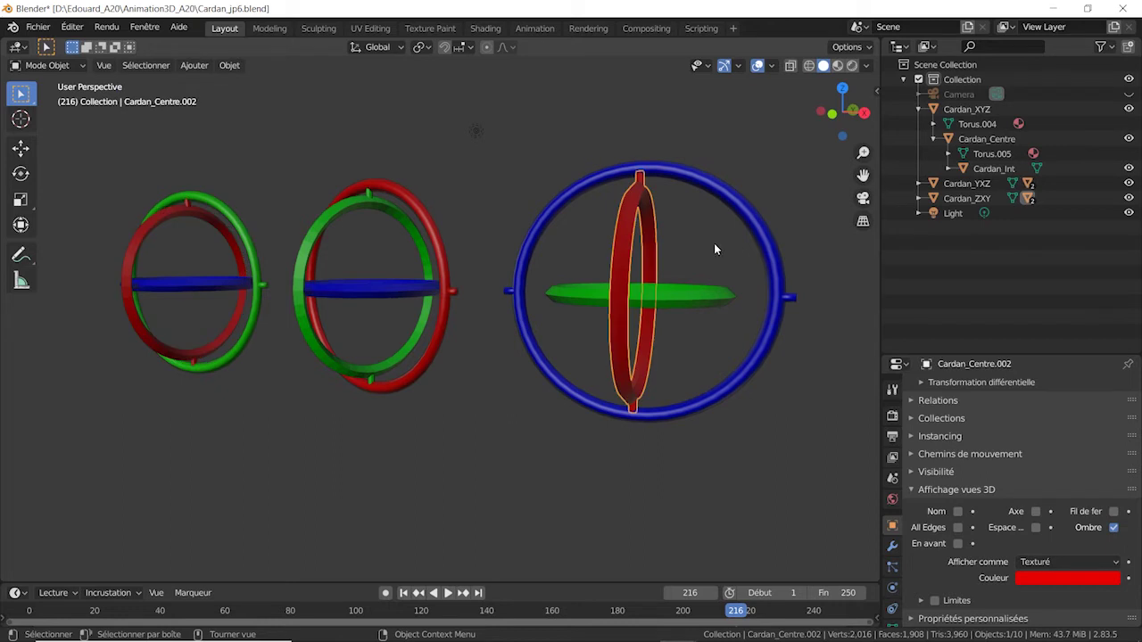
pyautogui.press('r')
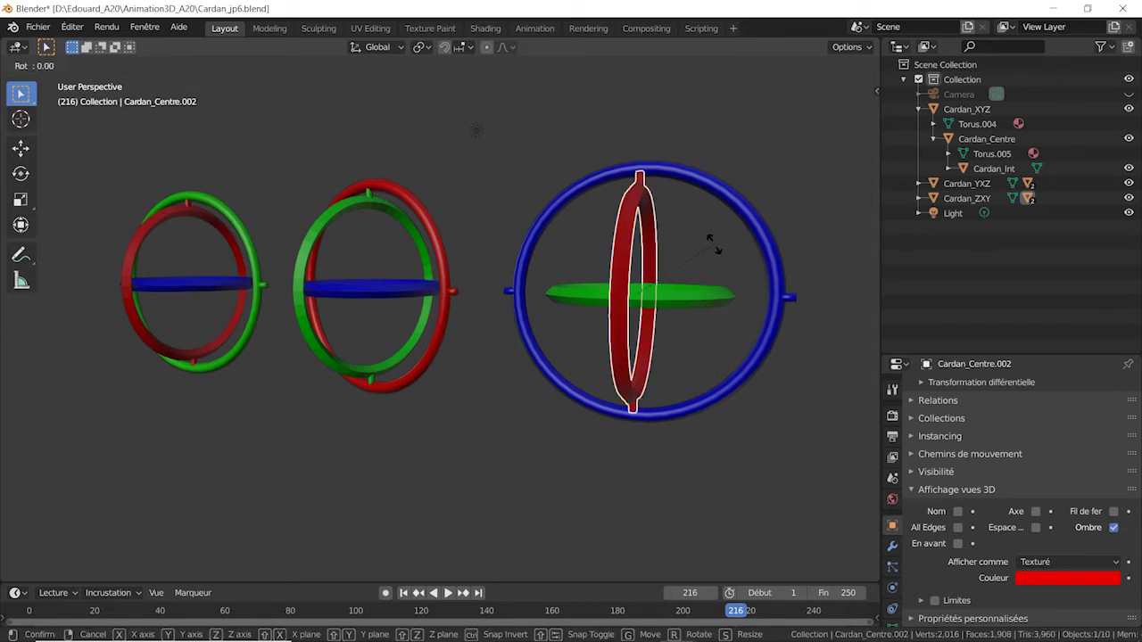
pyautogui.press('z')
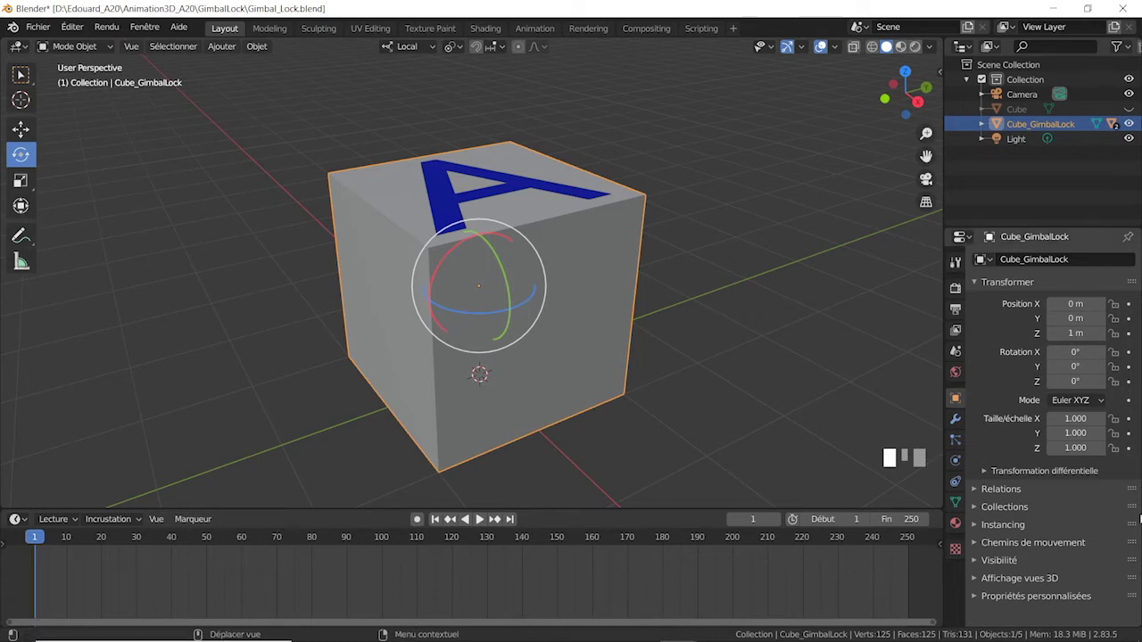
# In the Gimbal_Lock file, review the cube's rotation mode options without changing the mode, and deselect the cube
pyautogui.click(1092, 402)
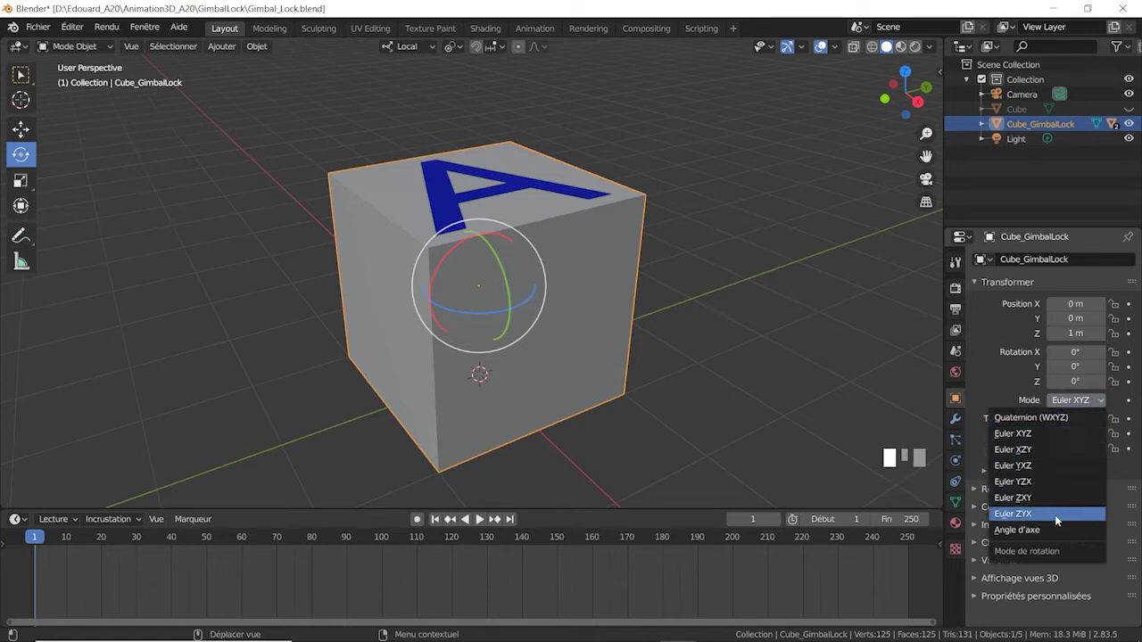
pyautogui.click(700, 344)
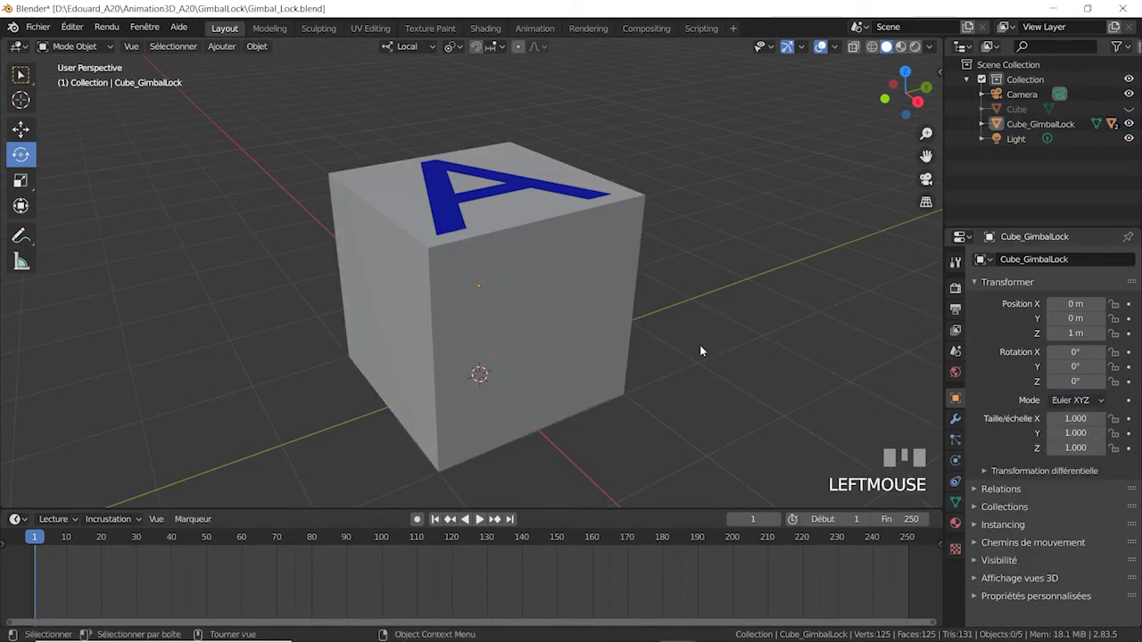
pyautogui.scroll(-3, 717, 305)
pyautogui.keyDown('shift'); pyautogui.moveTo(717, 305); pyautogui.dragTo(666, 301, button='middle'); pyautogui.keyUp('shift')
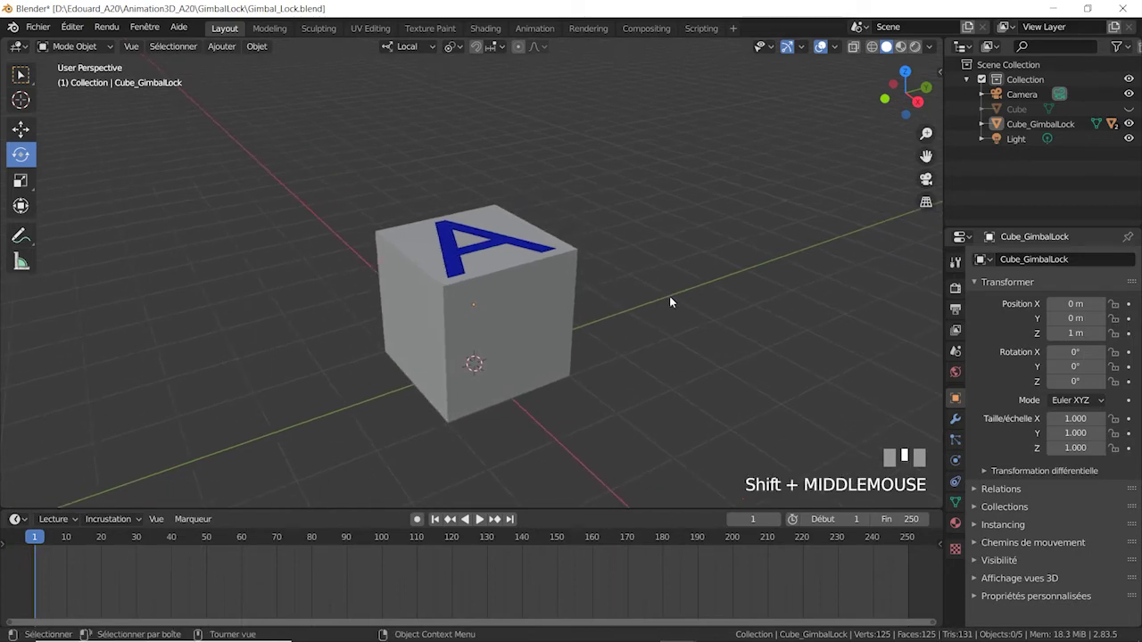
# Add a Plain Axes empty at the origin and rename it Orientation_Z
pyautogui.hotkey('shift', 'a')
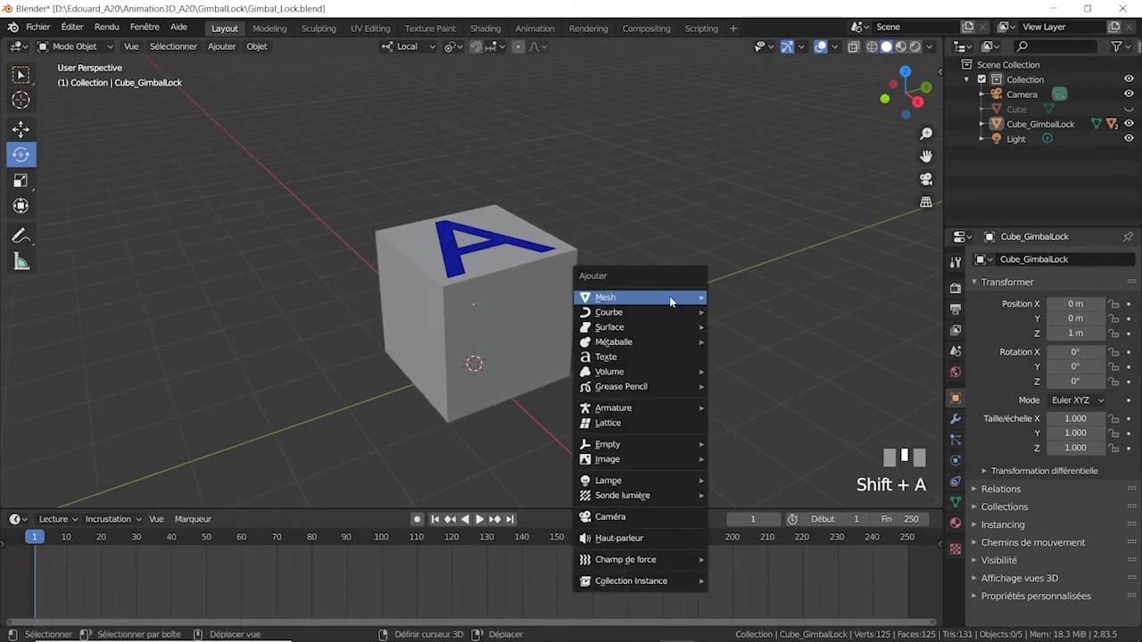
pyautogui.moveTo(670, 303)
pyautogui.moveTo(660, 446)
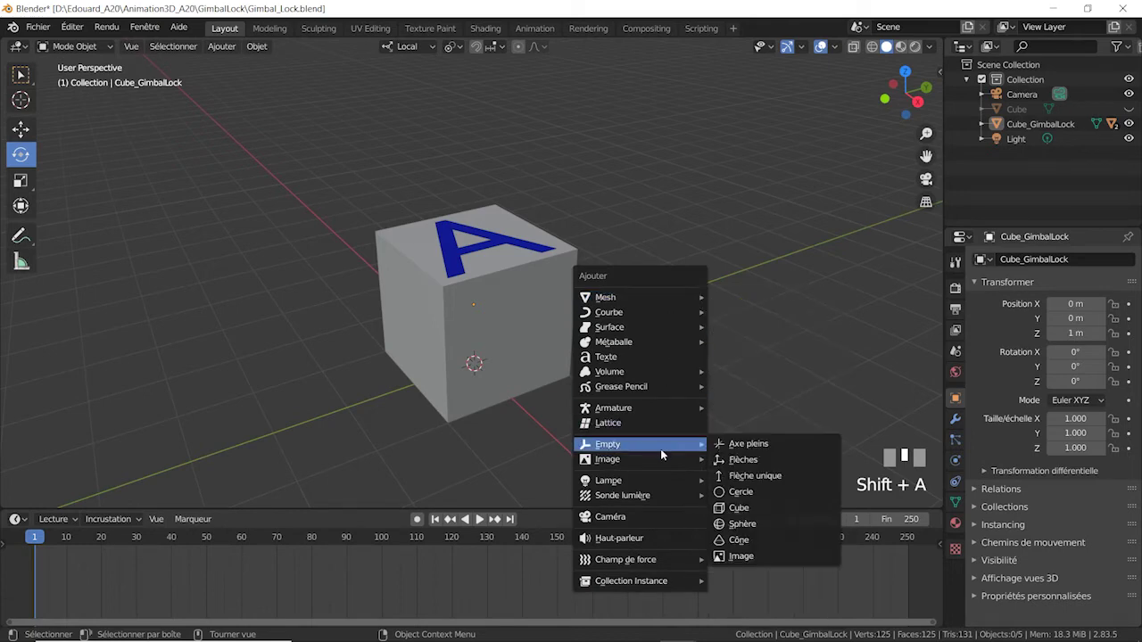
pyautogui.click(757, 444)
pyautogui.doubleClick(1018, 139)
pyautogui.write('Or')
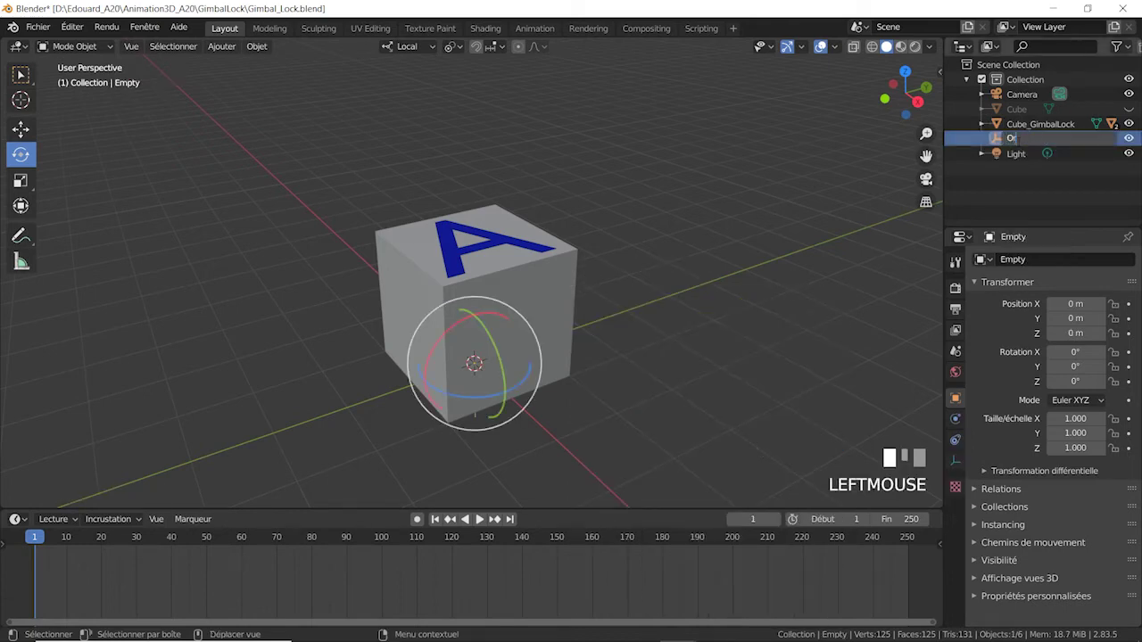
pyautogui.write('ientation_Z')
pyautogui.press('Return')
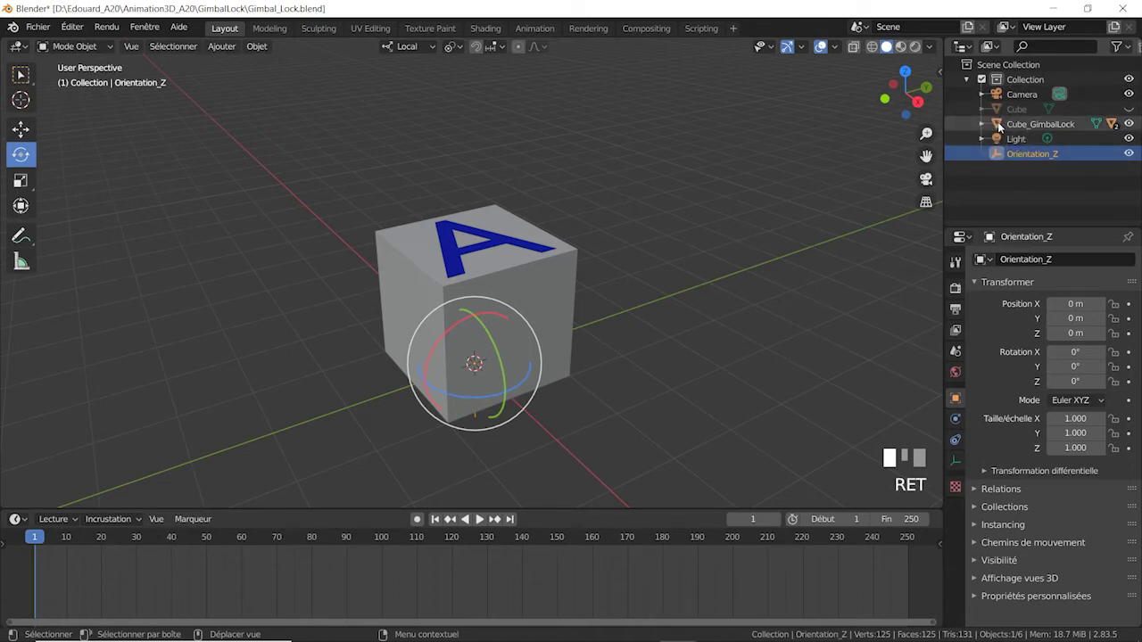
# Parent Cube_GimbalLock to the Orientation_Z empty and expand the empty's hierarchy in the outliner
pyautogui.click(997, 124)
pyautogui.moveTo(998, 124)
pyautogui.keyDown('shift'); pyautogui.mouseDown()
pyautogui.moveTo(983, 155)
pyautogui.moveTo(981, 138)
pyautogui.mouseUp(); pyautogui.keyUp('shift')
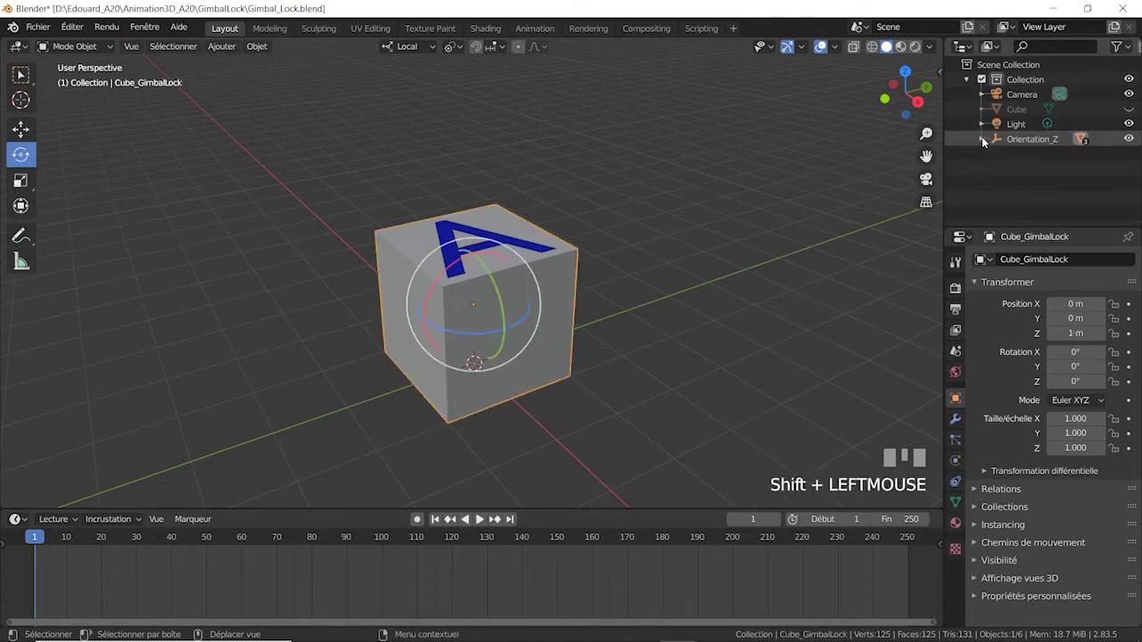
pyautogui.click(981, 138)
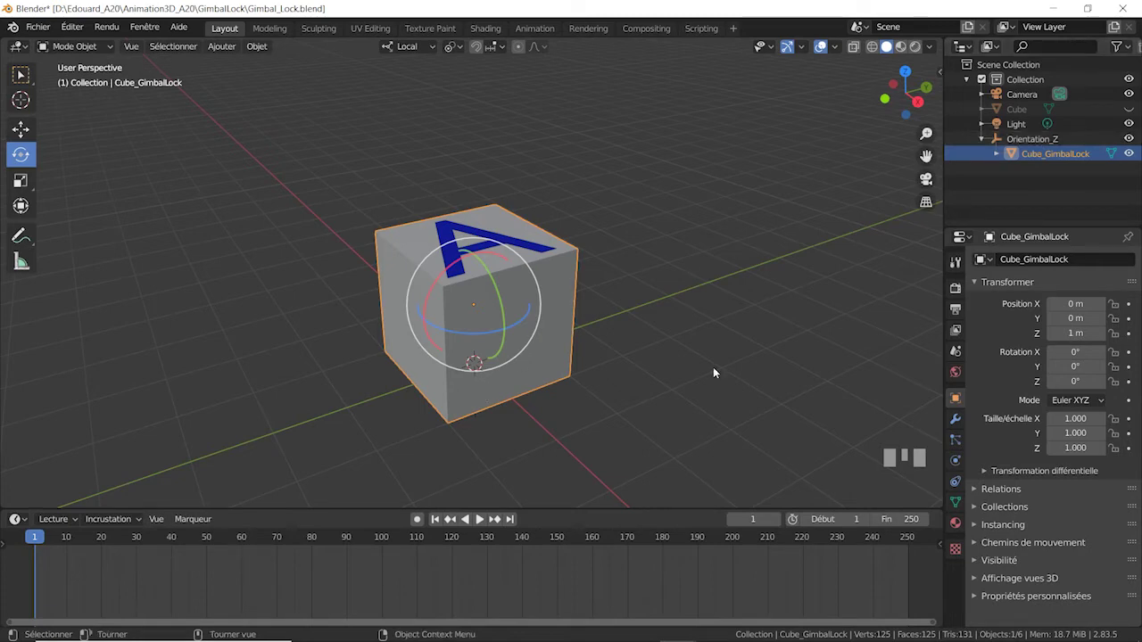
# Set the rotation mode of both Cube_GimbalLock and its parent Orientation_Z to Euler XZY
pyautogui.click(1089, 402)
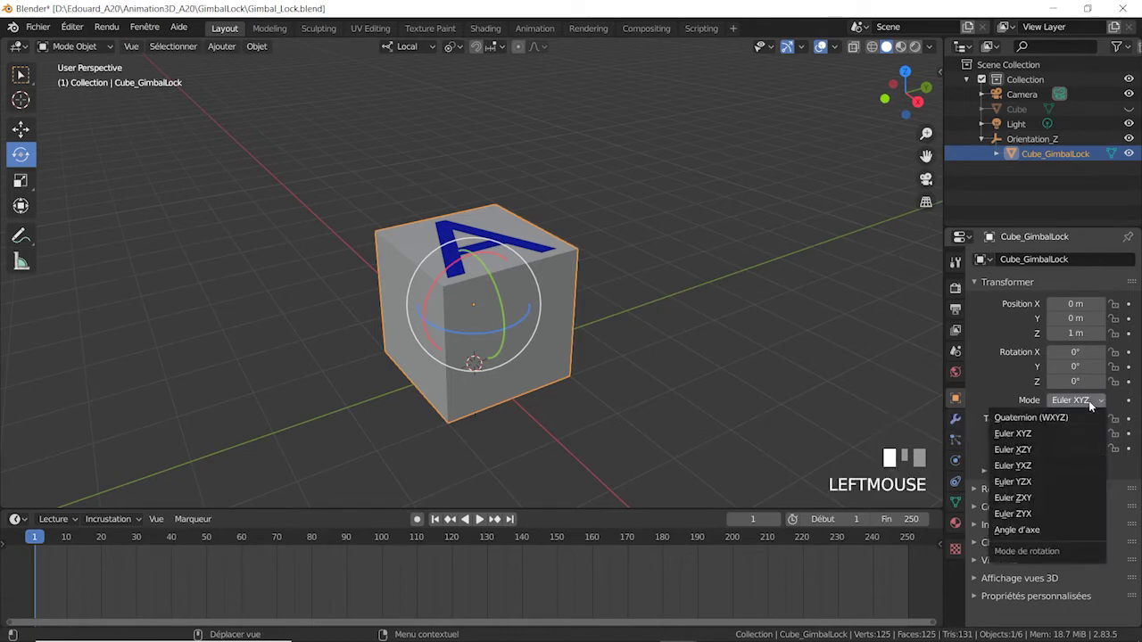
pyautogui.click(1032, 453)
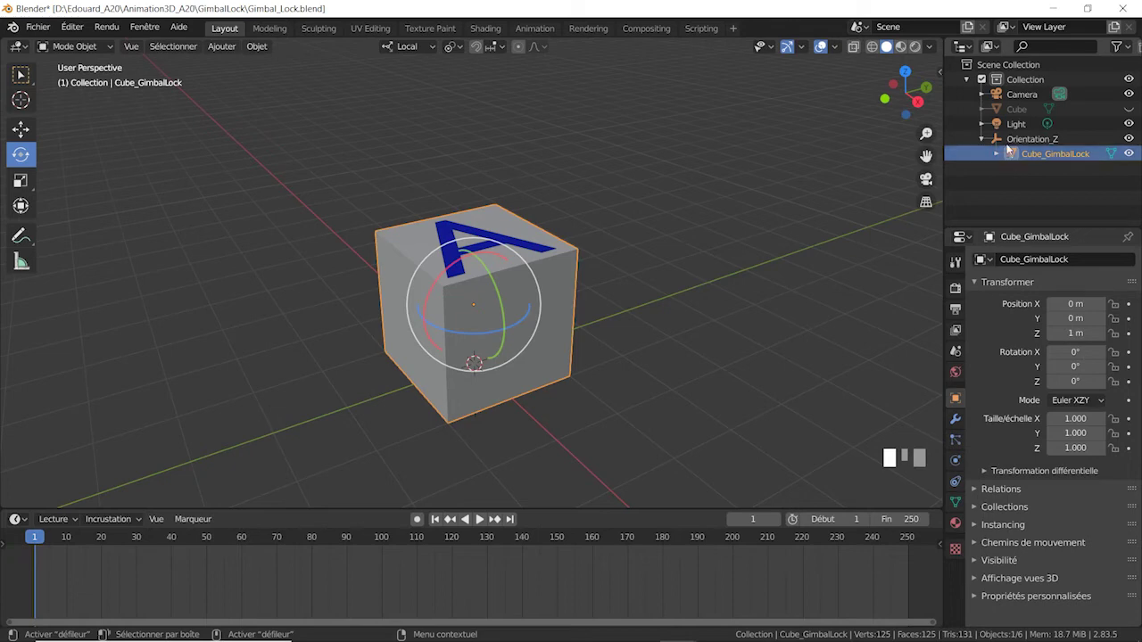
pyautogui.click(999, 140)
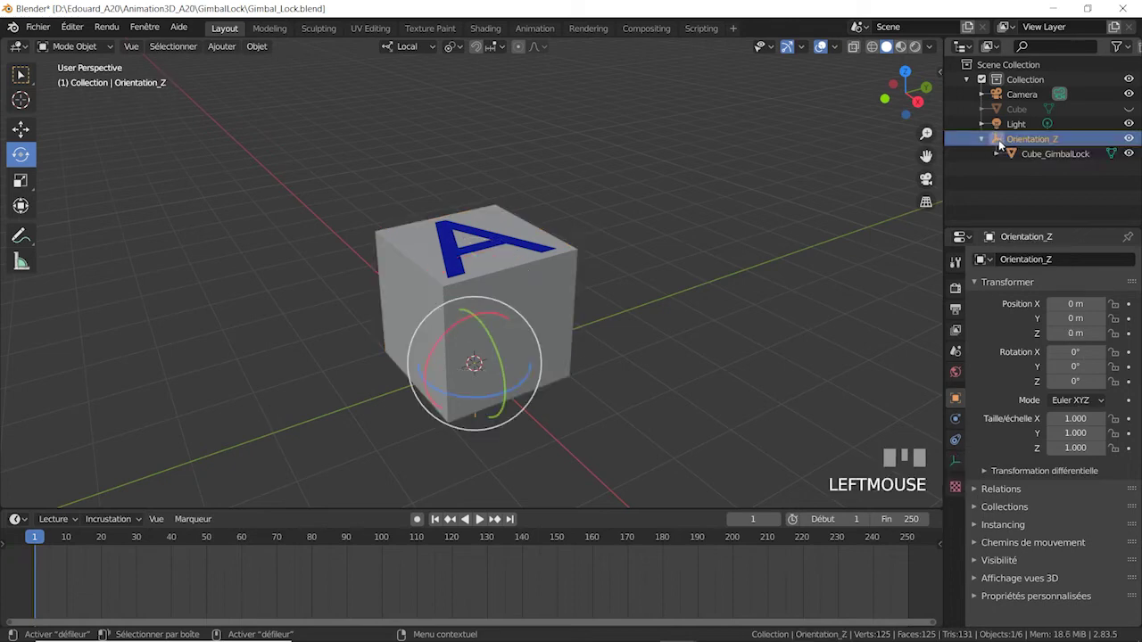
pyautogui.click(1075, 401)
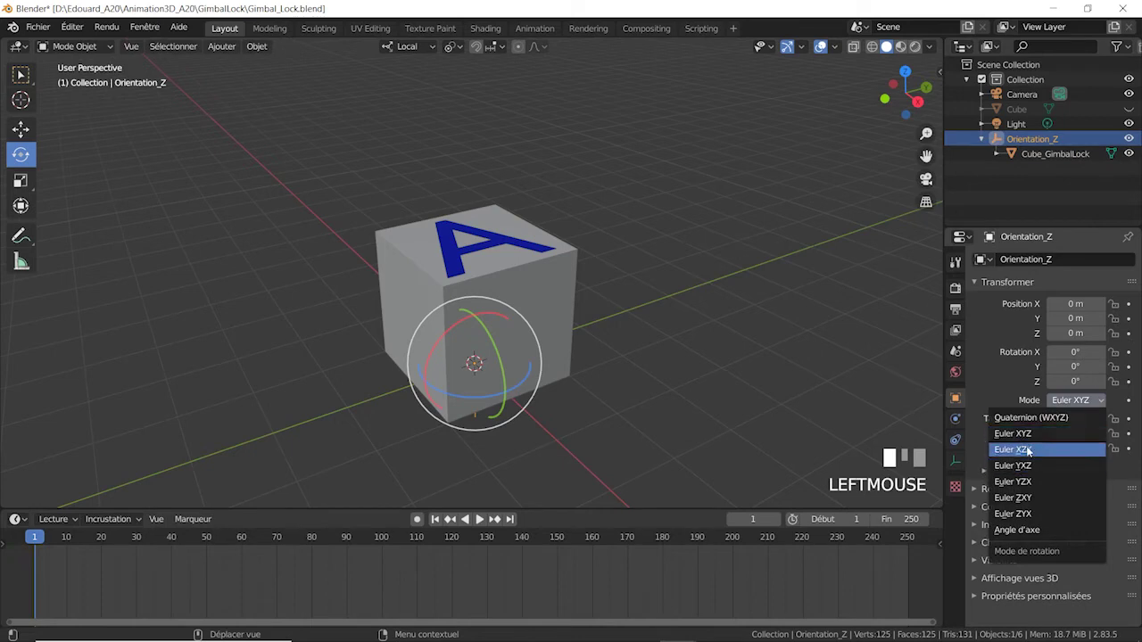
pyautogui.click(1028, 450)
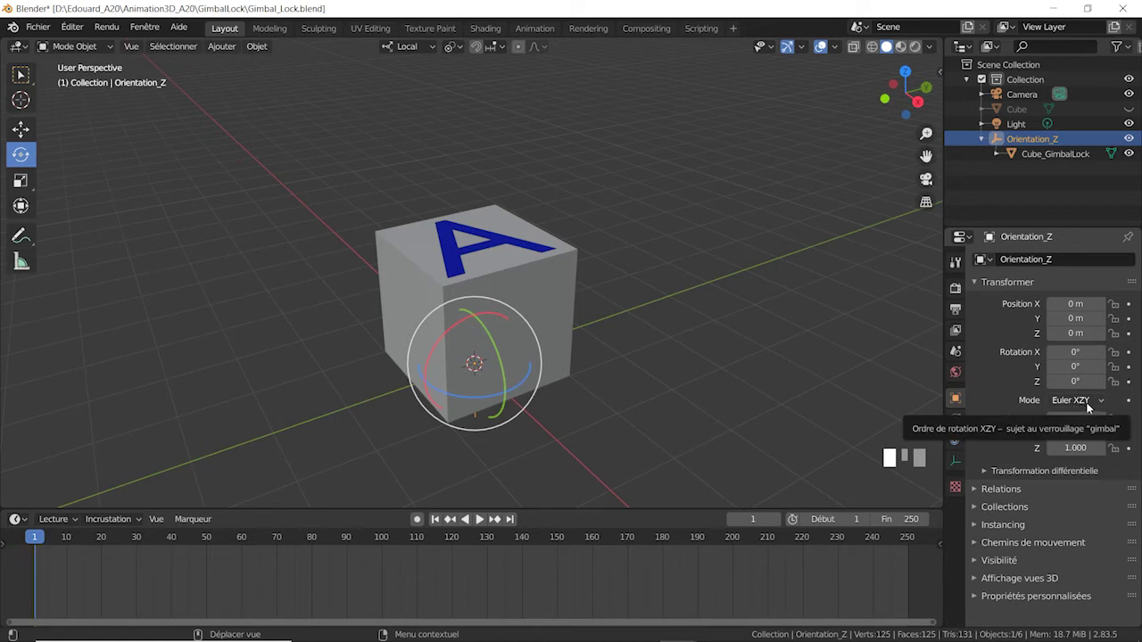
# Rotate the Orientation_Z empty about -61° around its Z axis, carrying the child cube with it
pyautogui.click(997, 140)
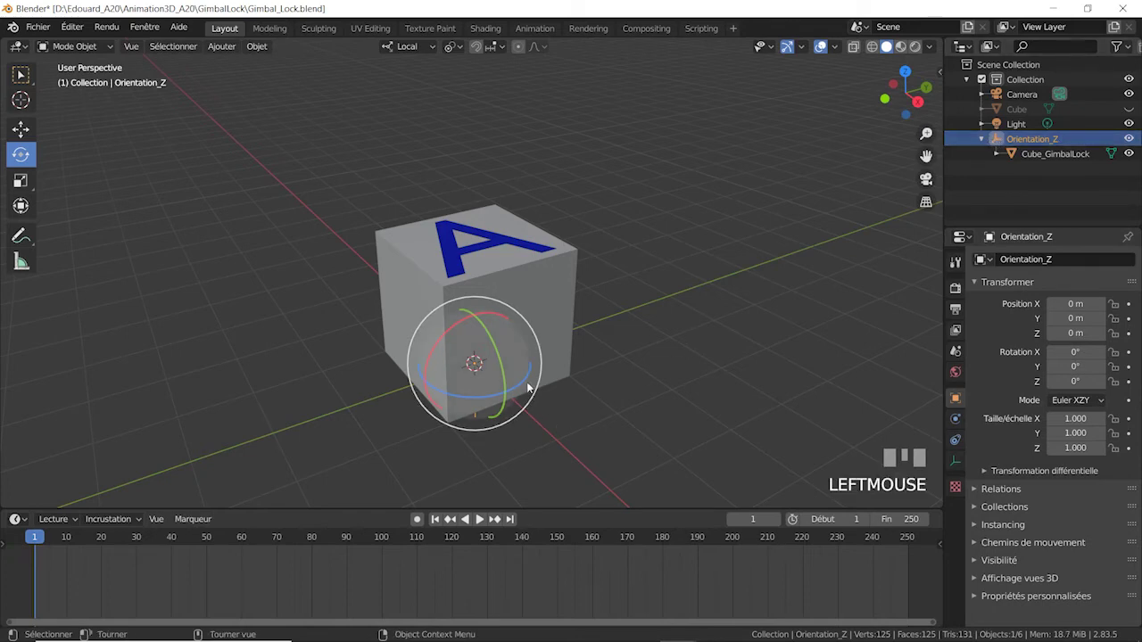
pyautogui.moveTo(523, 389); pyautogui.dragTo(479, 387)
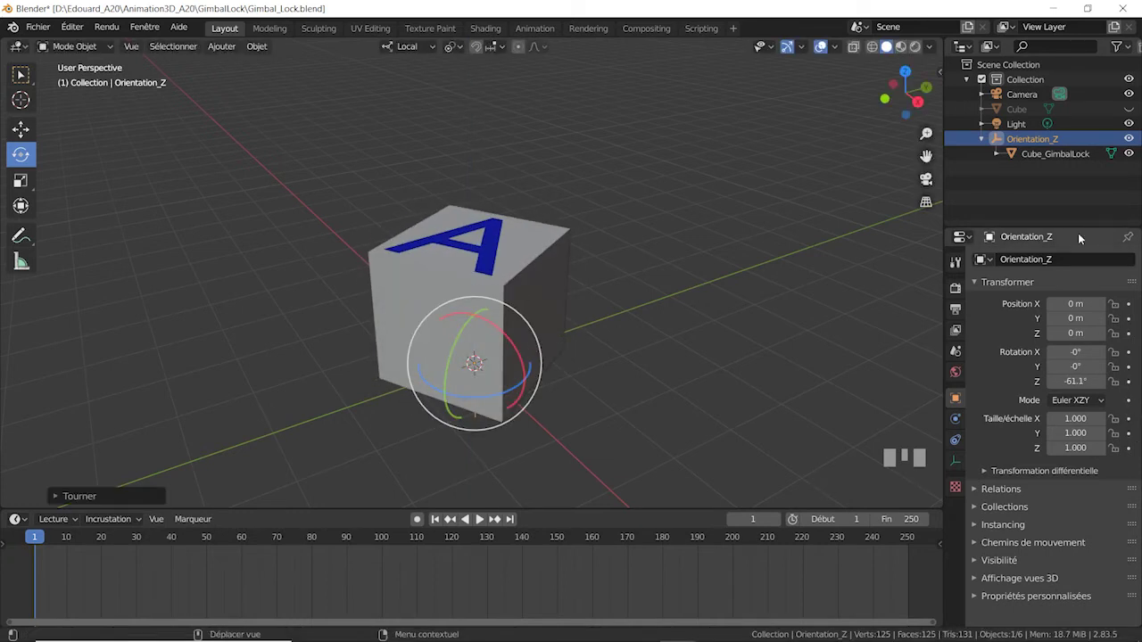
# Set the rotation mode of Cube_GimbalLock to Quaternion (WXYZ)
pyautogui.click(1015, 154)
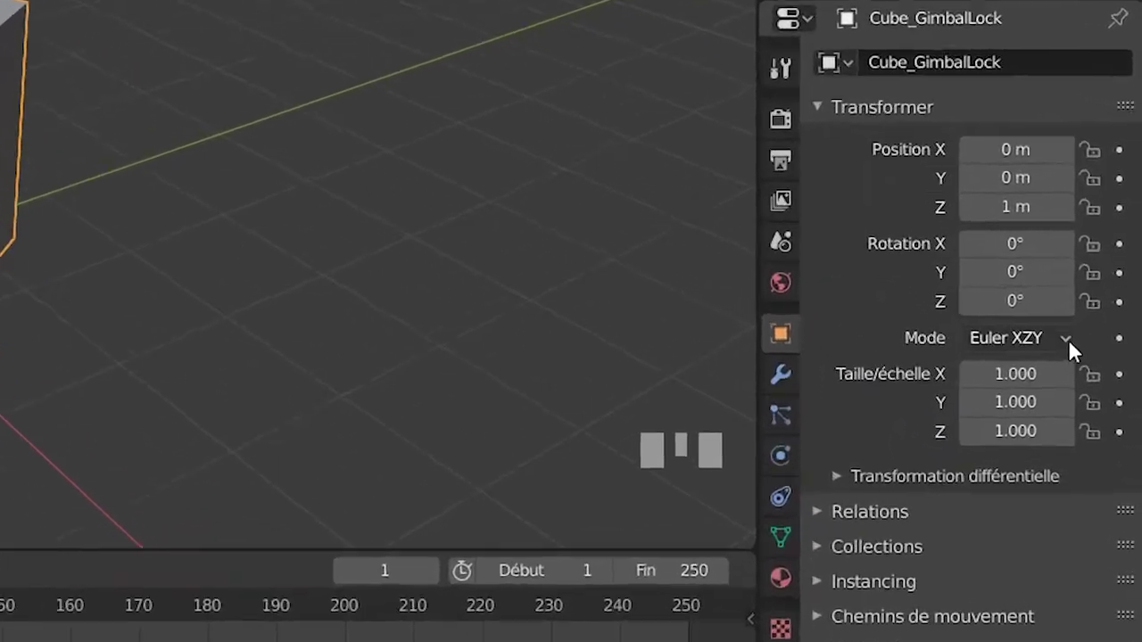
pyautogui.click(1099, 401)
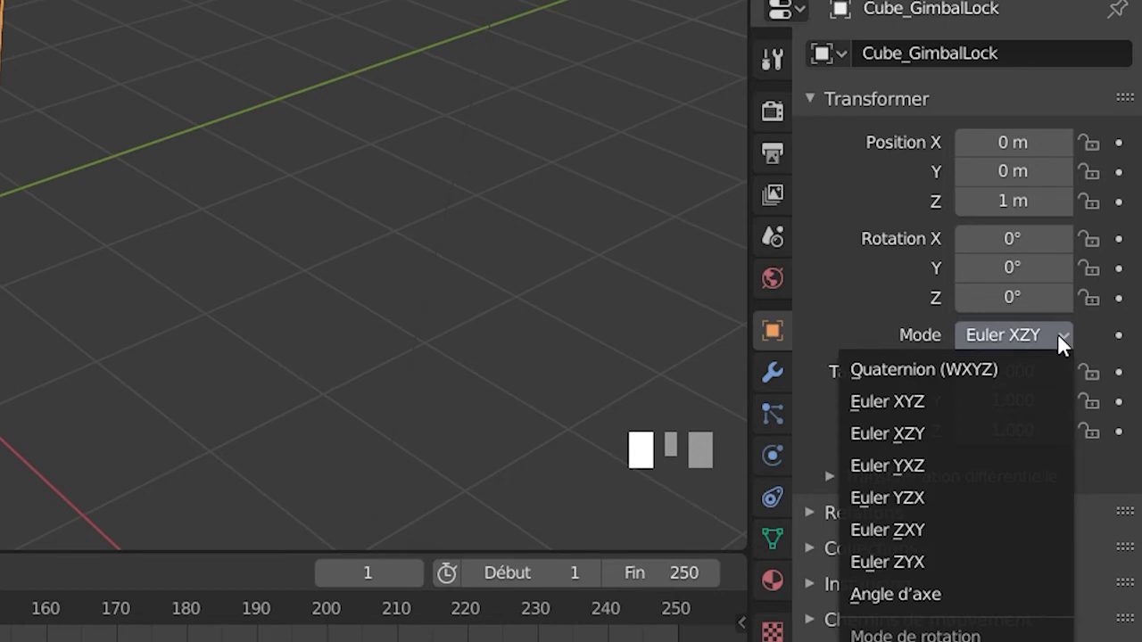
pyautogui.click(1015, 371)
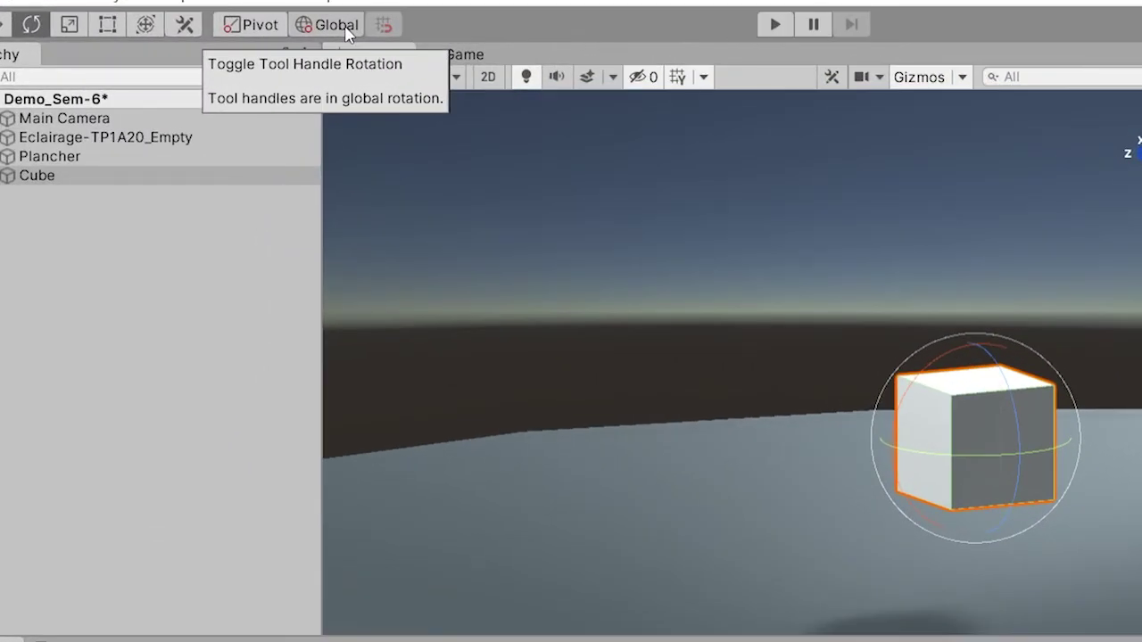
# In Unity's Demo_Sem-6 scene, compare the unrotated cube's rotation handles in Local and Global orientation, ending in Global
pyautogui.click(327, 25)
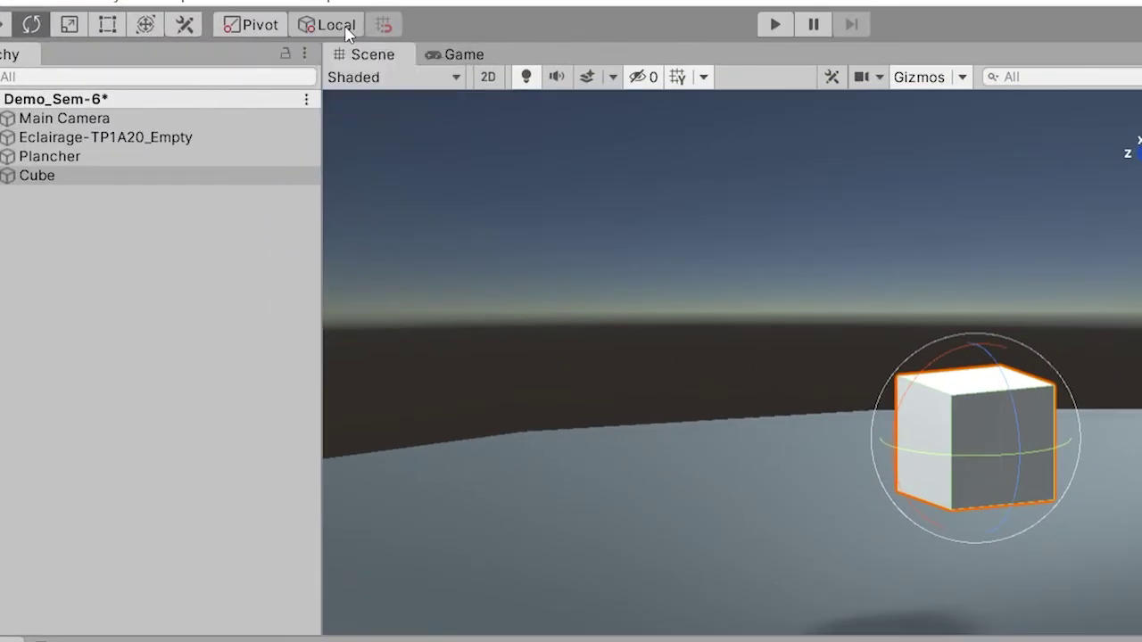
pyautogui.click(346, 29)
pyautogui.click(346, 29)
pyautogui.click(346, 29)
pyautogui.click(346, 29)
pyautogui.click(346, 28)
# Rotate the cube around global Y and global X to about X 19.4, Y -53.6, Z -21.0
pyautogui.moveTo(979, 452); pyautogui.dragTo(1008, 412)
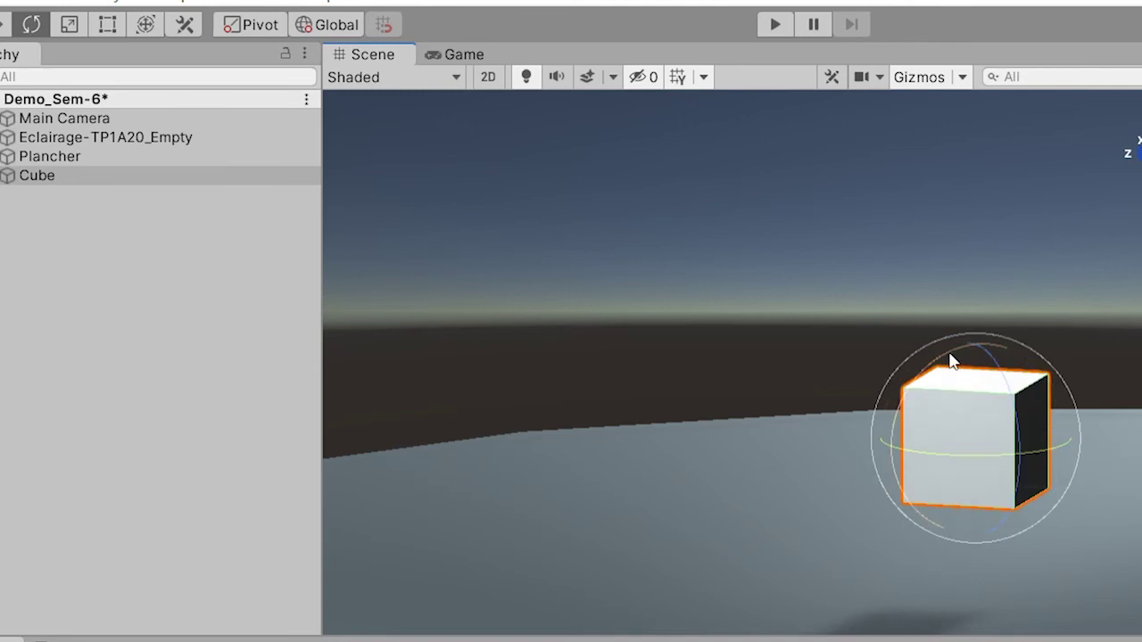
pyautogui.moveTo(948, 362); pyautogui.dragTo(897, 446)
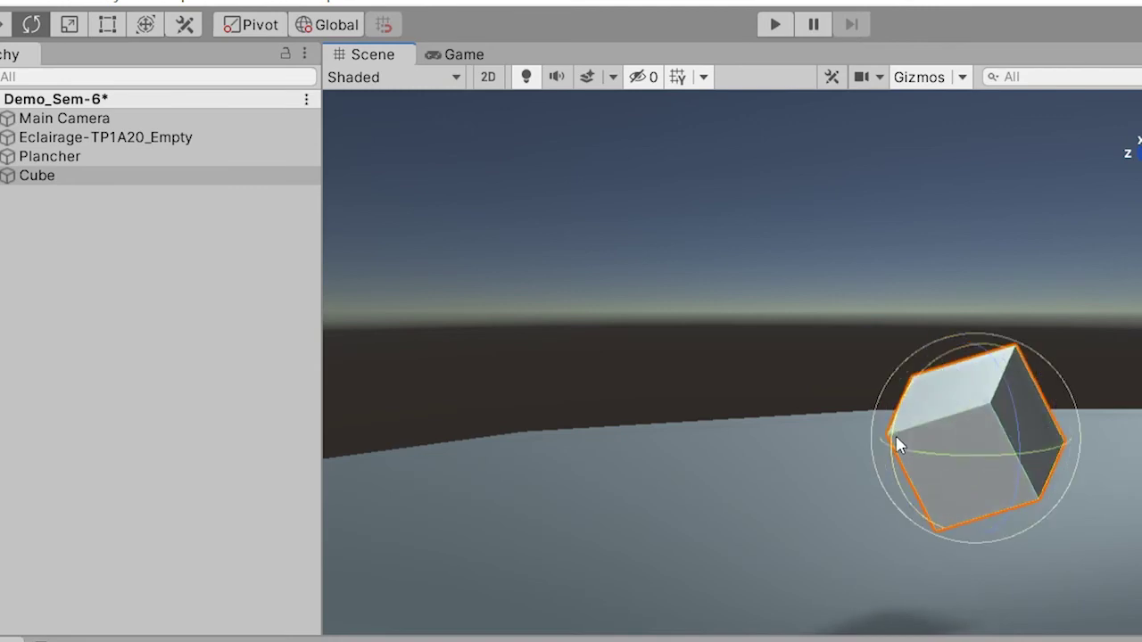
# Compare the tilted cube's rotation handles in Local and Global orientation, ending in Global
pyautogui.click(330, 27)
pyautogui.click(330, 27)
pyautogui.click(330, 27)
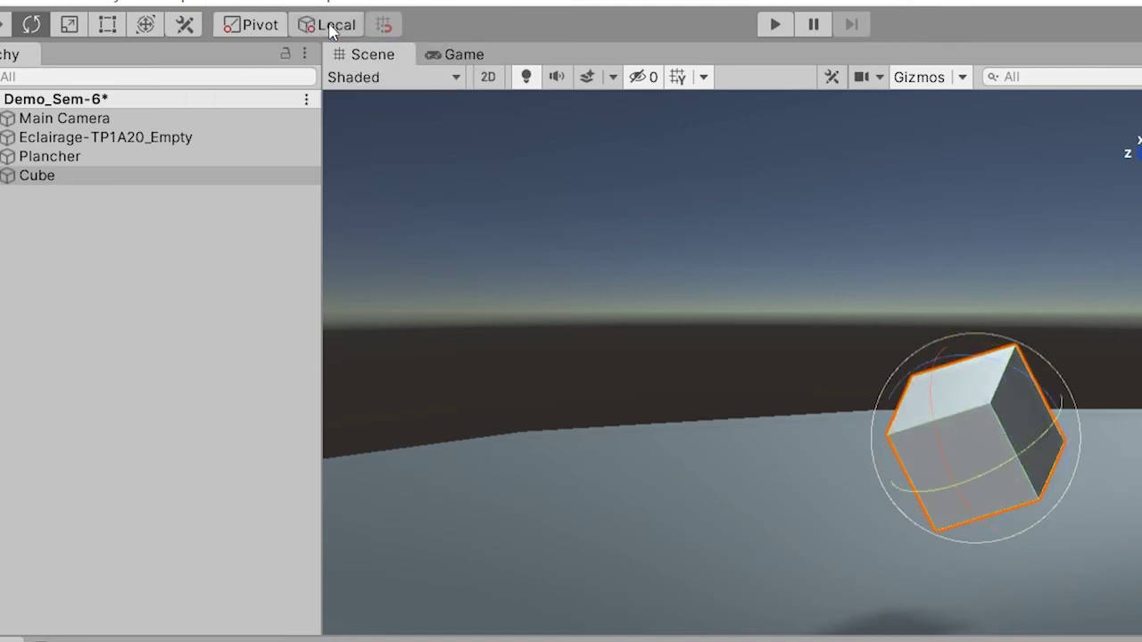
pyautogui.click(330, 27)
pyautogui.click(330, 27)
pyautogui.click(330, 27)
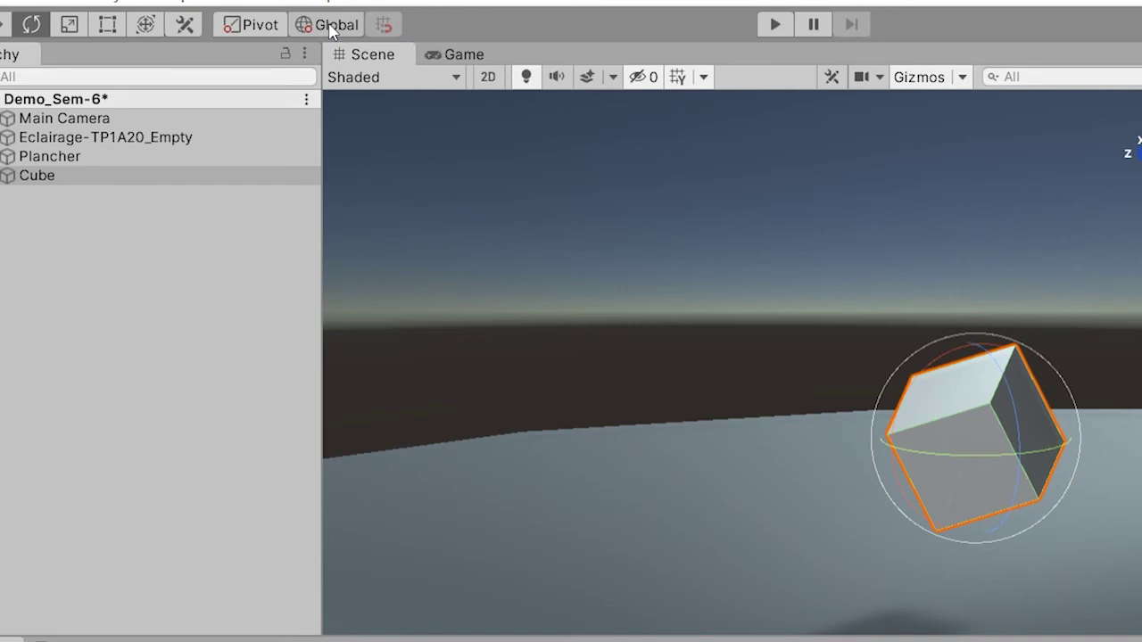
pyautogui.click(330, 27)
pyautogui.click(330, 27)
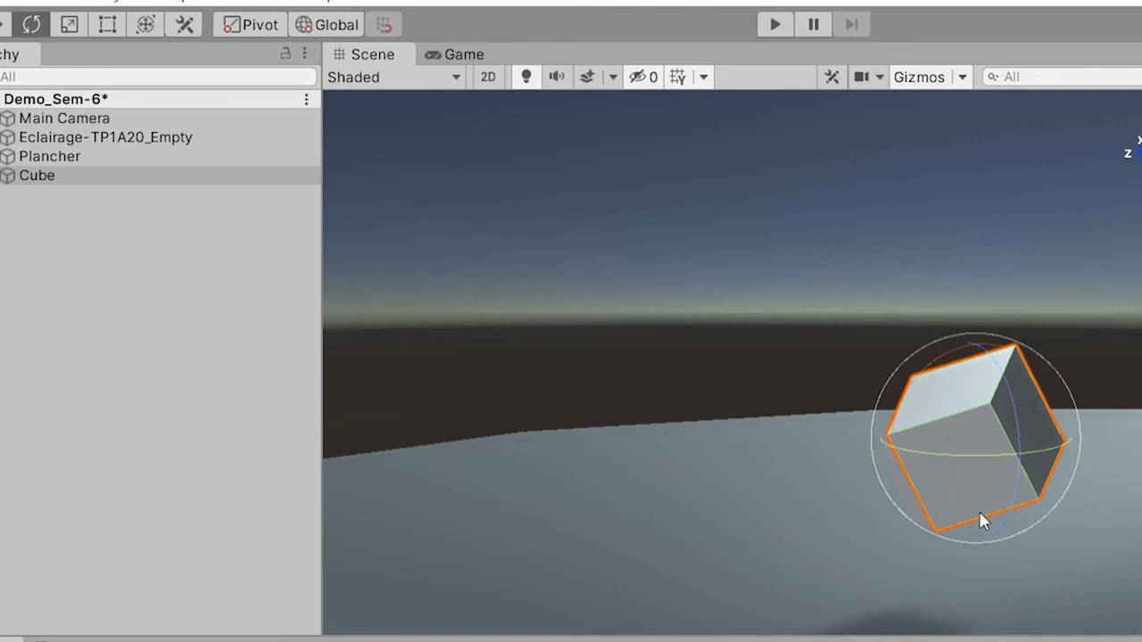
# Vary only the cube's X rotation value in its Transform component, ending at -21.6
pyautogui.moveTo(973, 461)
pyautogui.mouseDown()
pyautogui.moveTo(1003, 470)
pyautogui.moveTo(985, 456)
pyautogui.mouseUp()
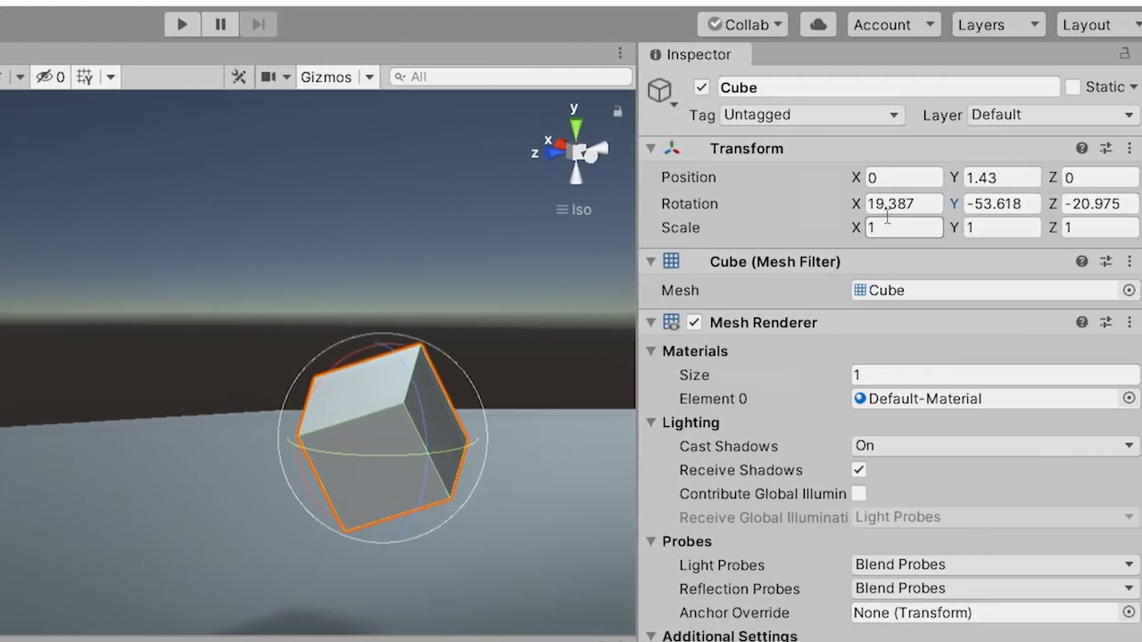
pyautogui.moveTo(856, 206); pyautogui.dragTo(1124, 250)
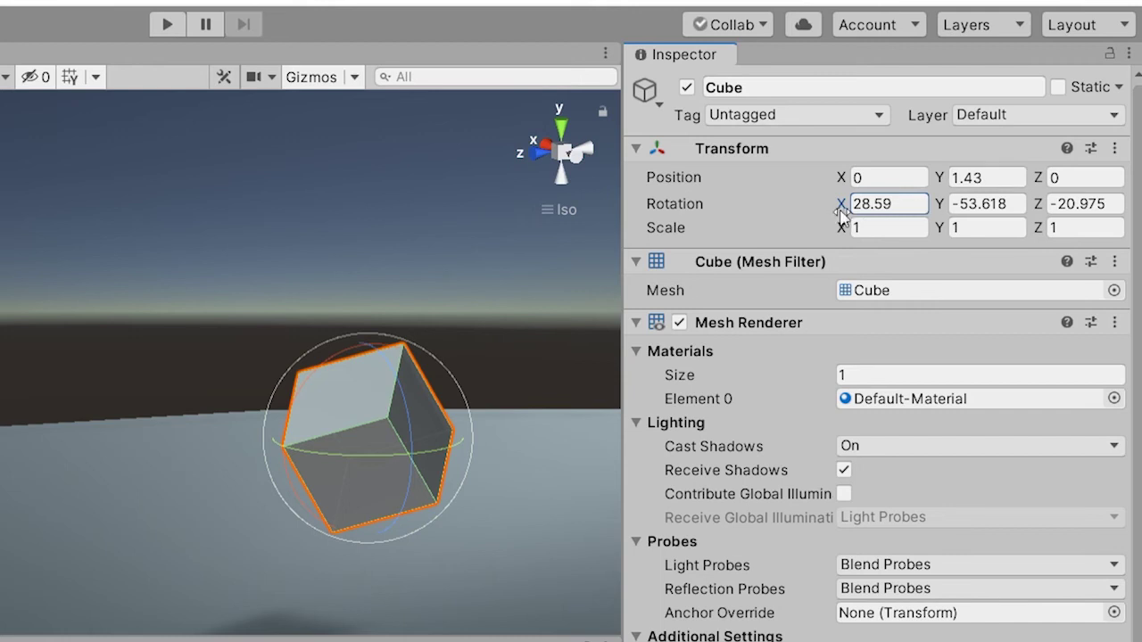
pyautogui.moveTo(839, 213); pyautogui.dragTo(395, 247)
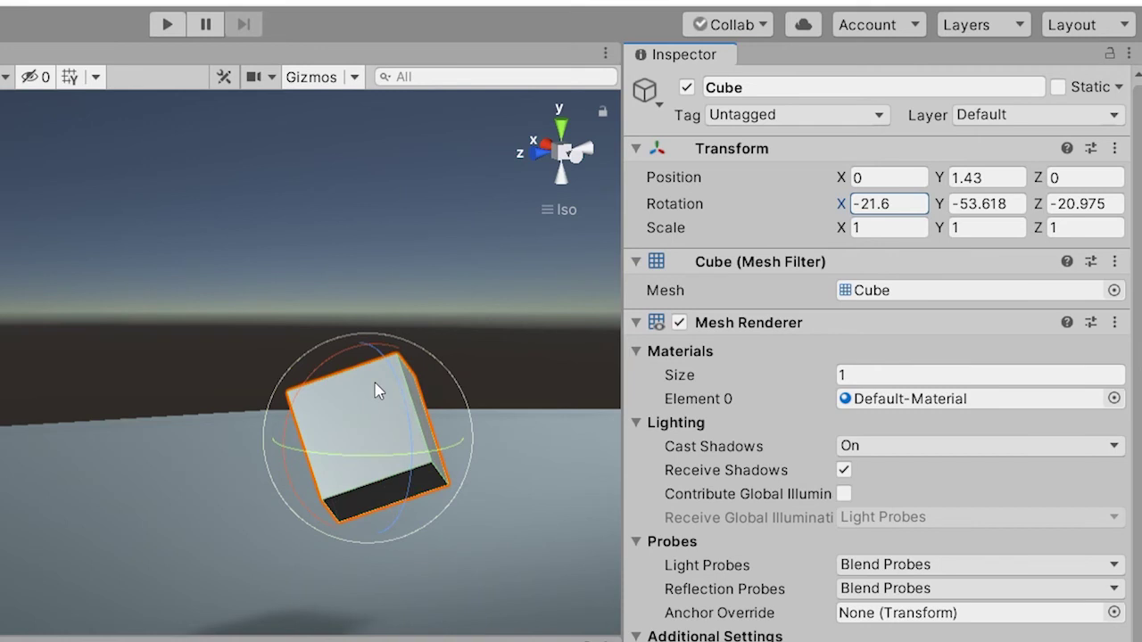
# Reset the cube's Transform component and raise the cube to a Y position of 1.49
pyautogui.click(1114, 148)
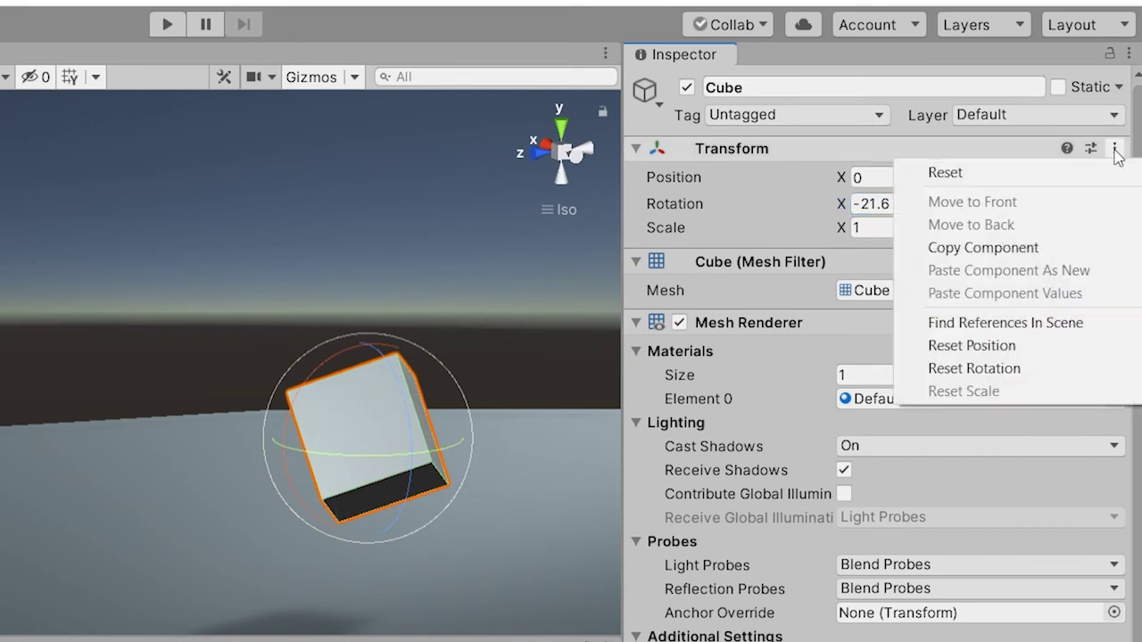
pyautogui.click(996, 173)
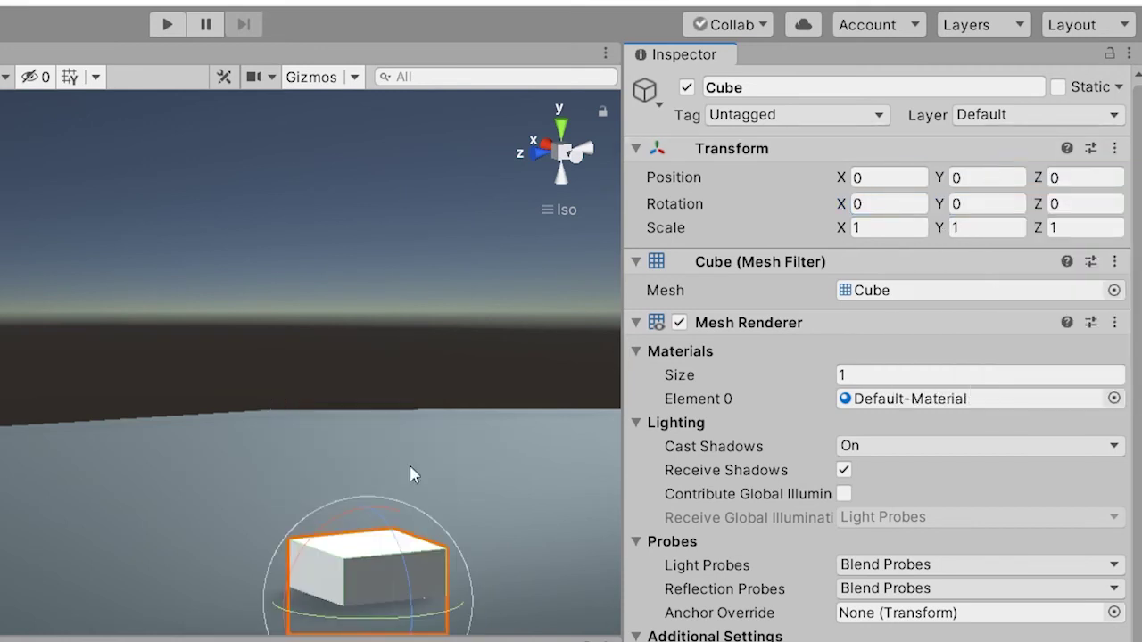
pyautogui.moveTo(940, 177); pyautogui.dragTo(1009, 183)
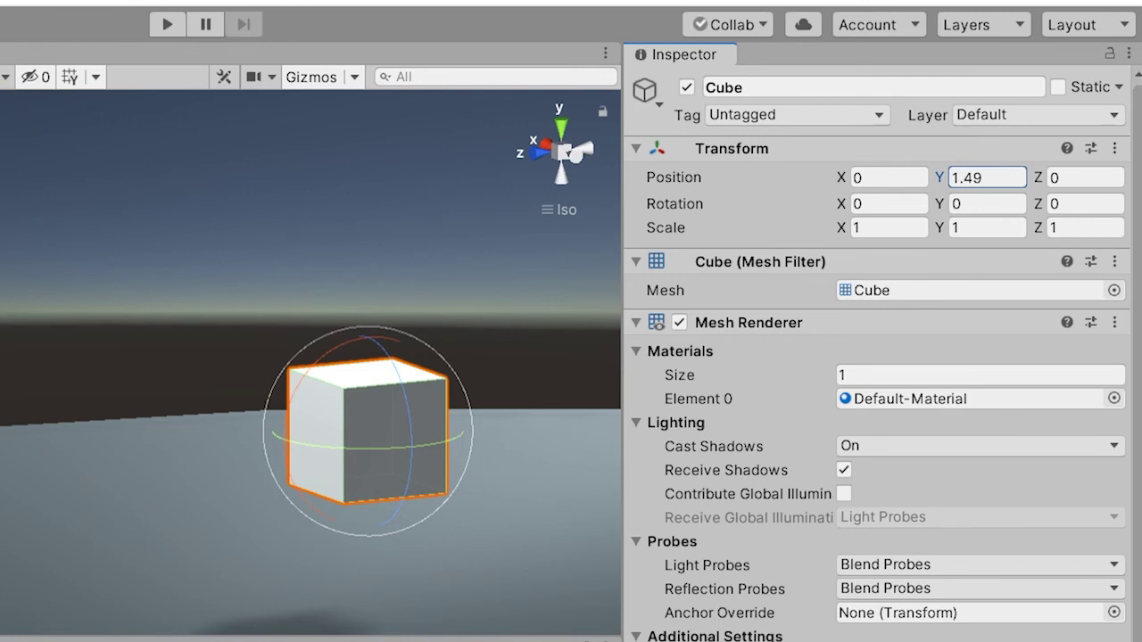
# Rotate the cube about -45° around the global Y axis, and tilt it around the global X axis
pyautogui.moveTo(323, 451); pyautogui.dragTo(449, 455)
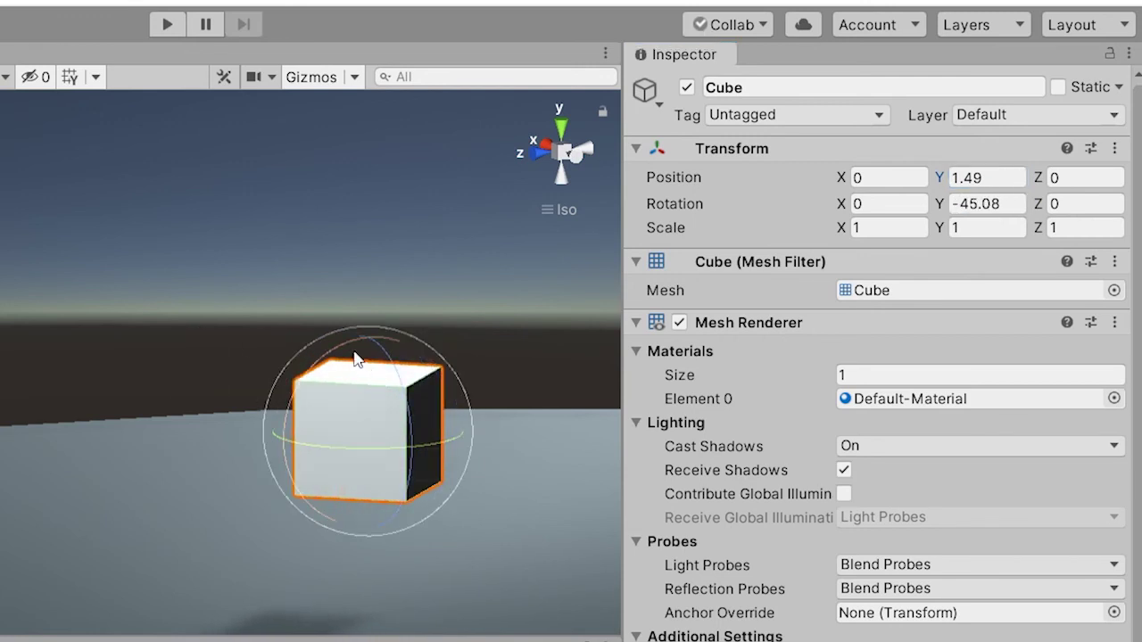
pyautogui.moveTo(349, 350); pyautogui.dragTo(307, 457)
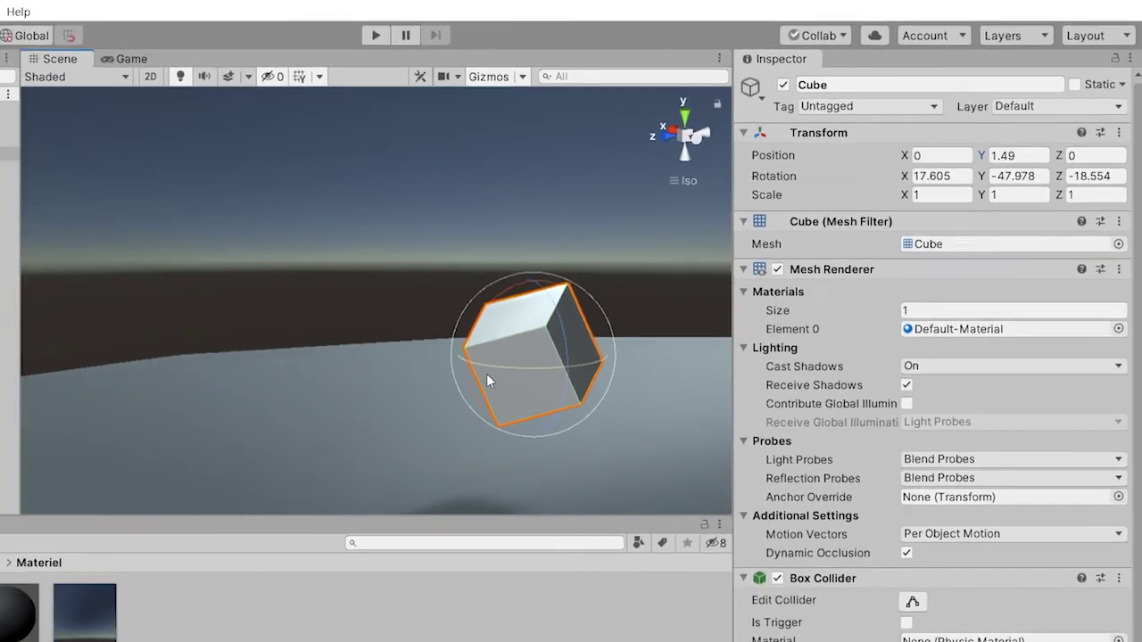